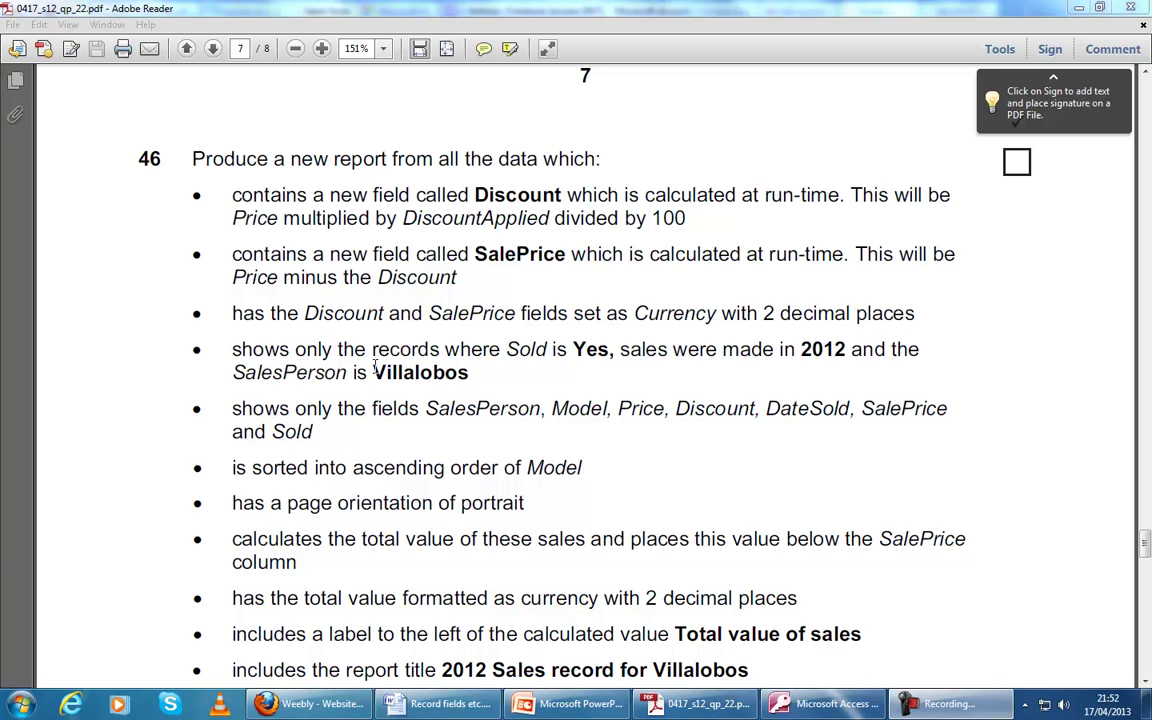
Step: Bring the Access Motors database to the front after reading question 46
{"action": "left_click", "coordinate": [815, 704]}
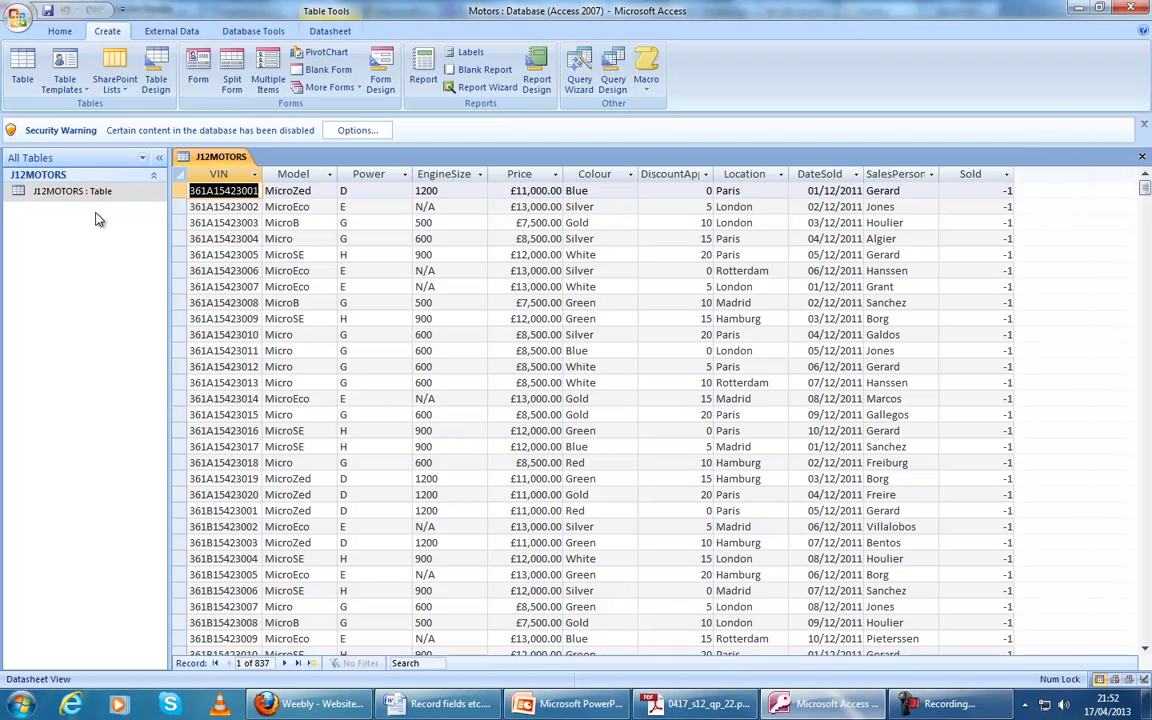
Step: Glance at the External Data ribbon, then go back to the question 46 PDF
{"action": "left_click", "coordinate": [170, 31]}
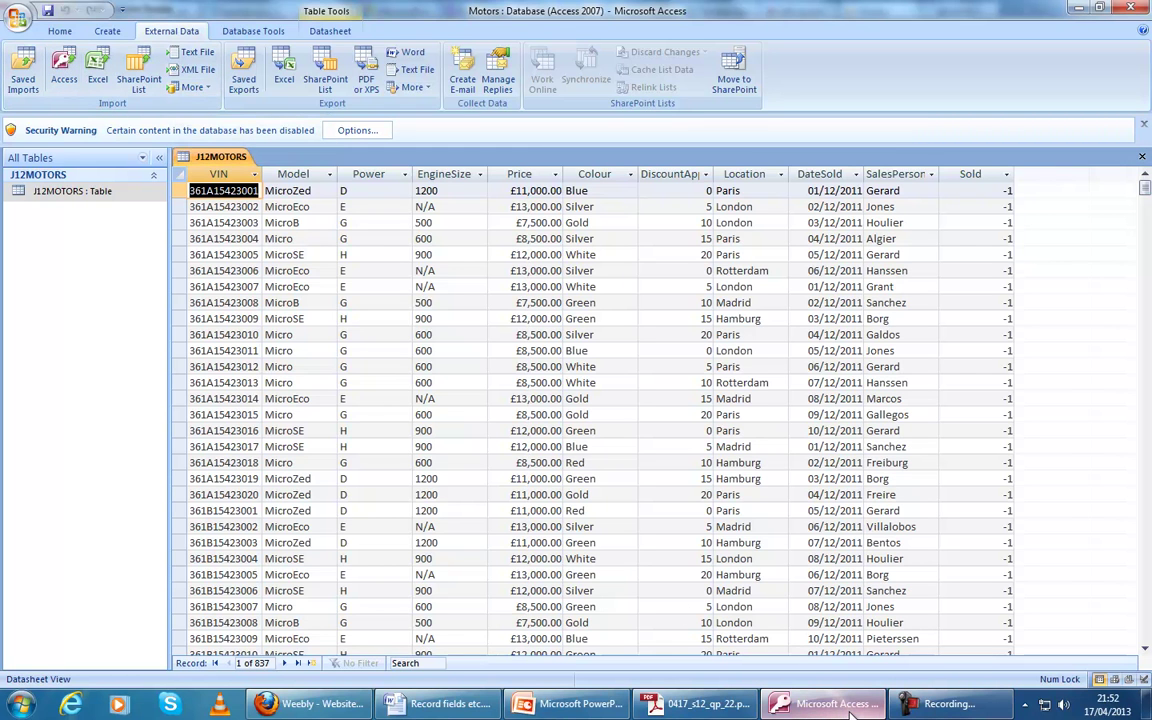
{"action": "left_click", "coordinate": [700, 704]}
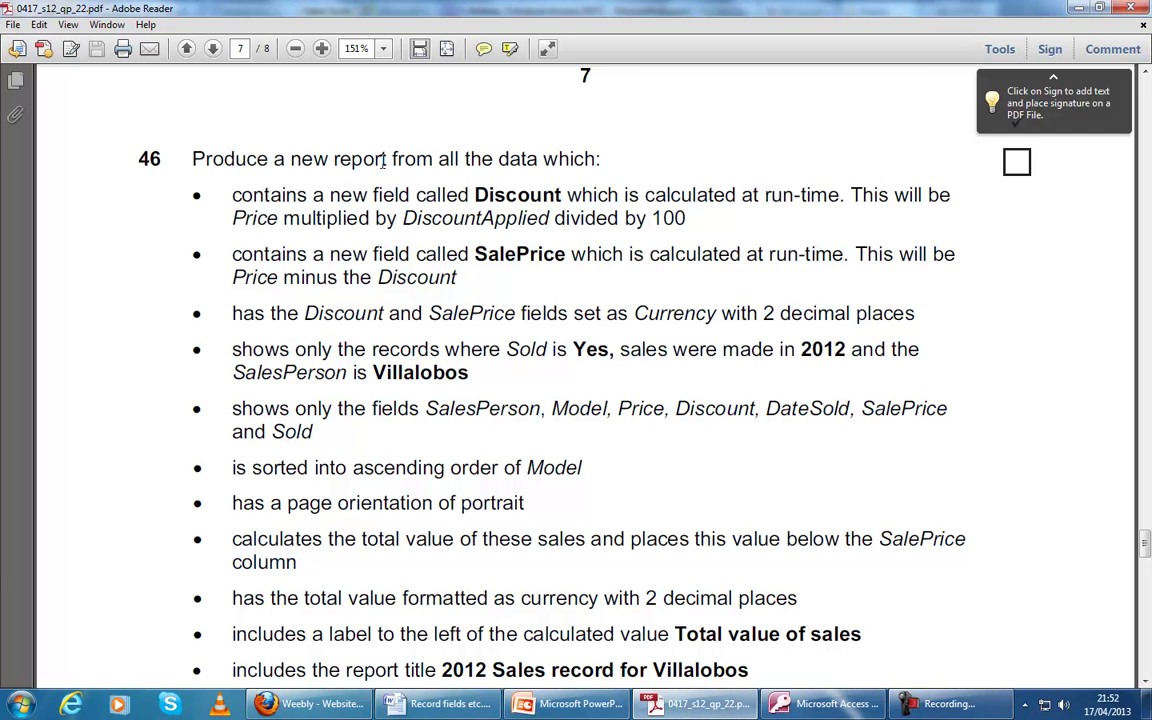
Step: Highlight 'a new report' in question 46, scroll the requirements, then return to Access
{"action": "left_click_drag", "start_coordinate": [386, 158], "coordinate": [272, 156]}
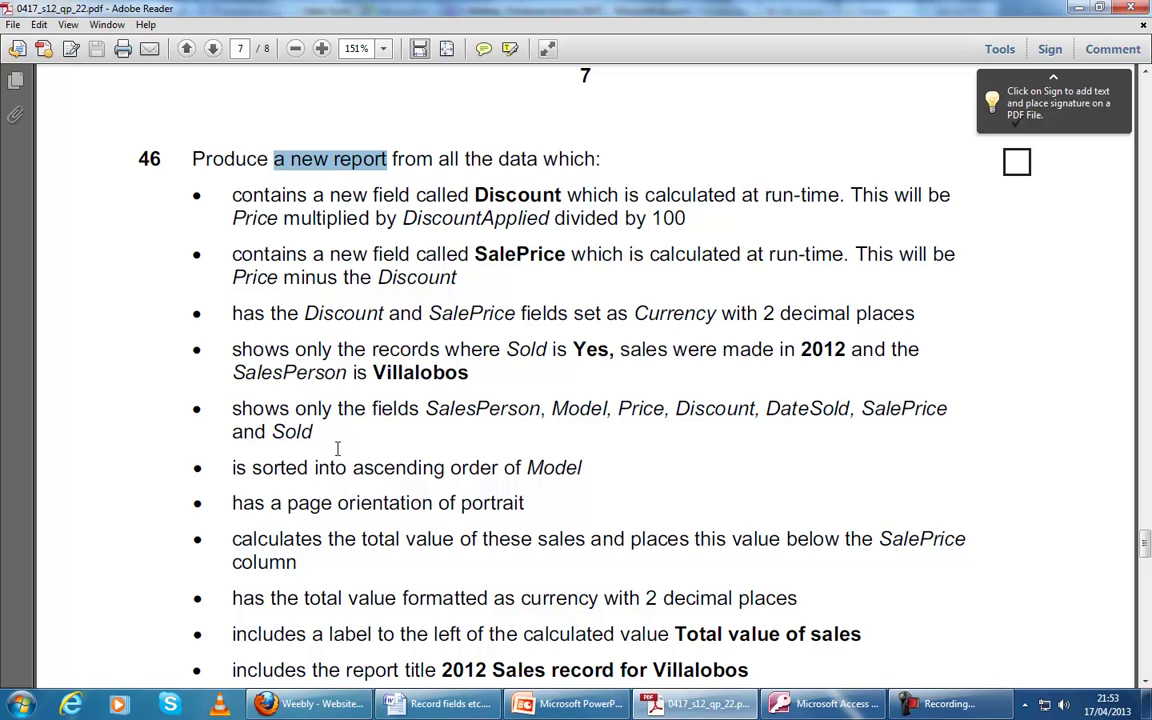
{"action": "scroll", "coordinate": [336, 448], "scroll_direction": "down", "scroll_amount": 1}
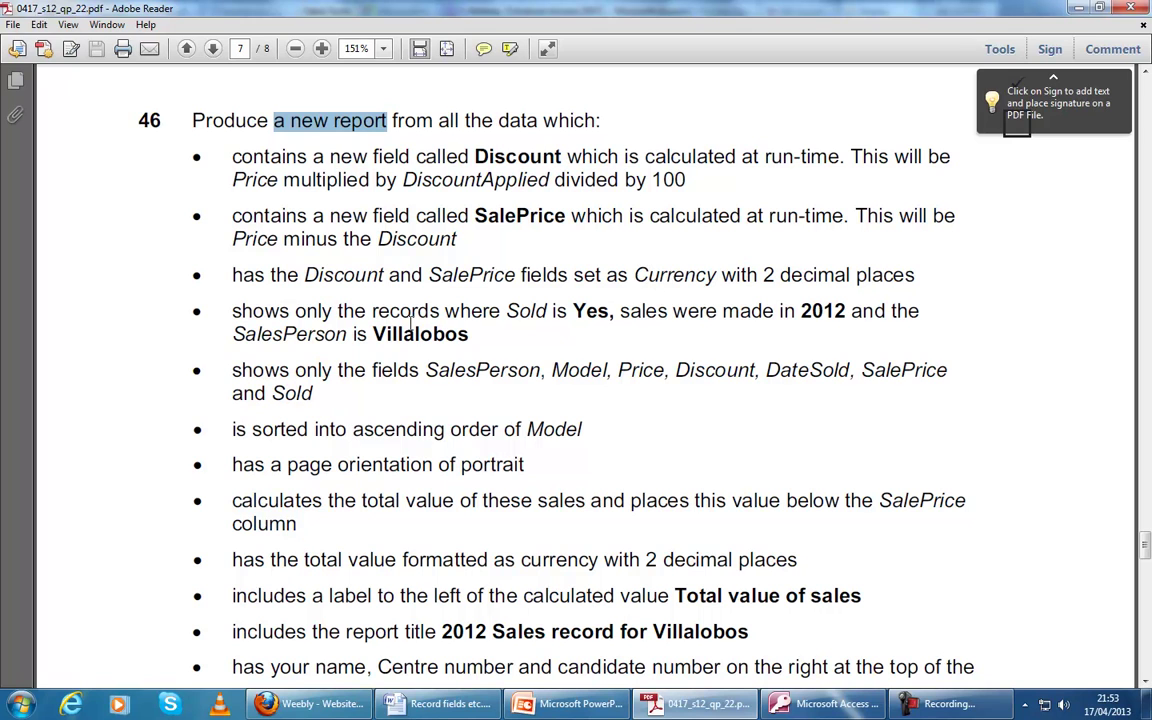
{"action": "left_click", "coordinate": [441, 160]}
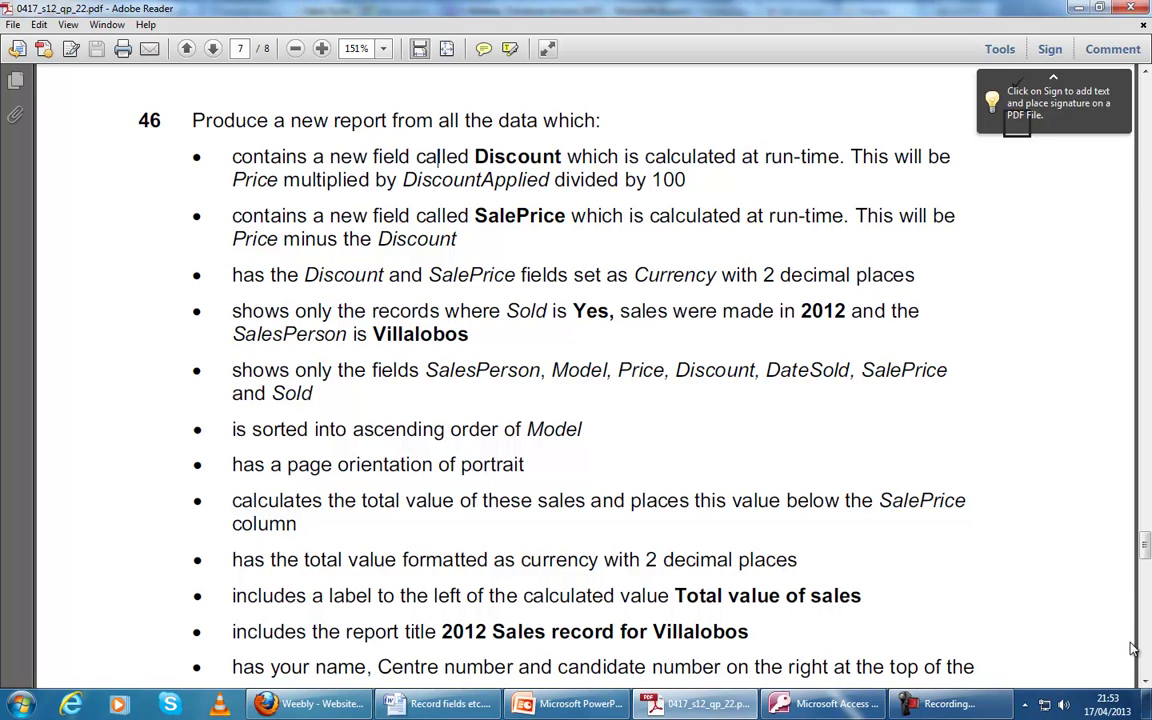
{"action": "left_click", "coordinate": [864, 705]}
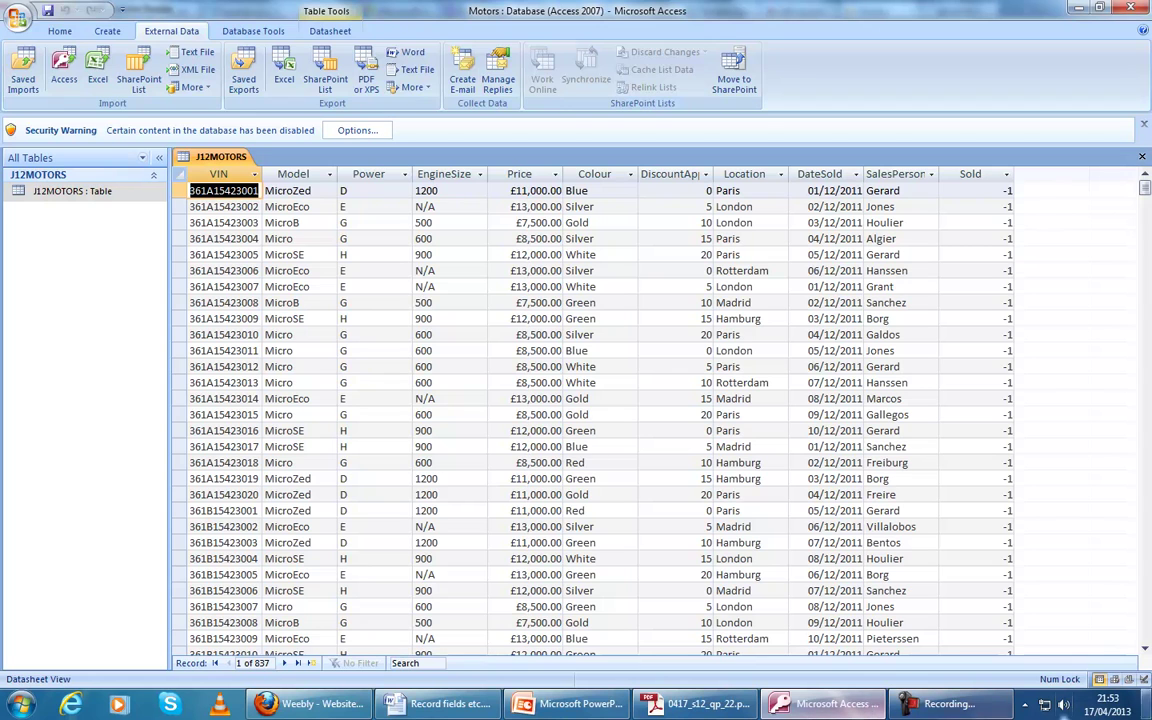
Step: Start a new design-view query and add the J12MOTORS table to it
{"action": "left_click", "coordinate": [102, 33]}
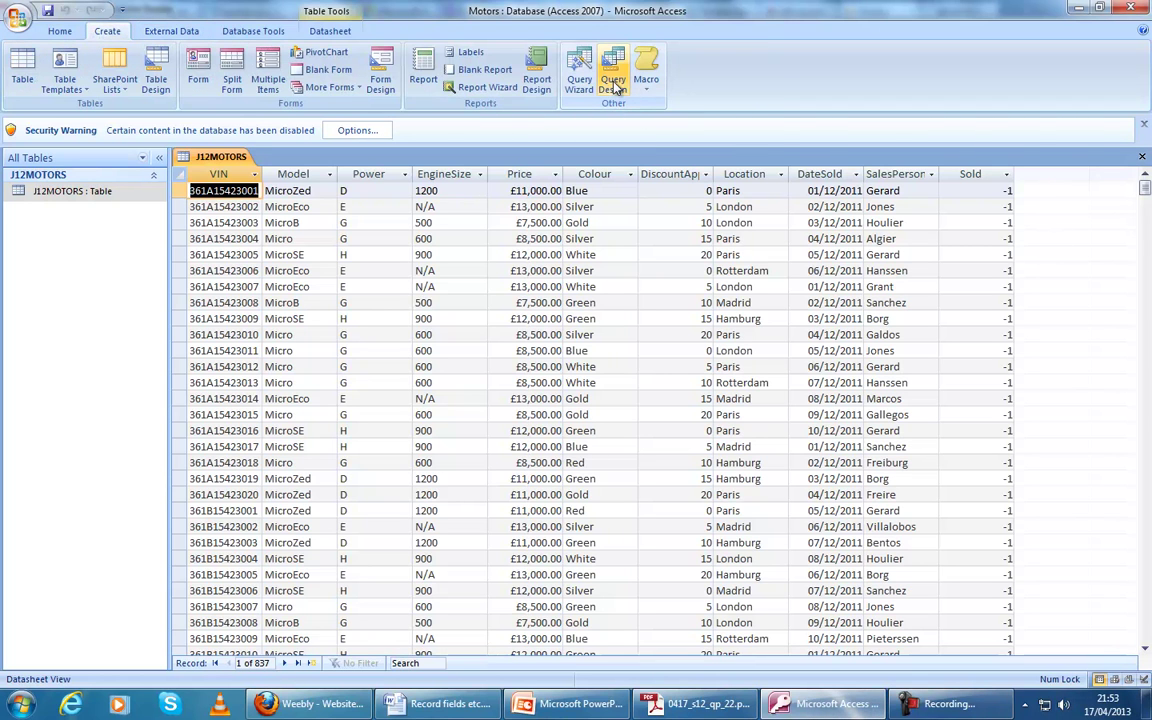
{"action": "left_click", "coordinate": [616, 86]}
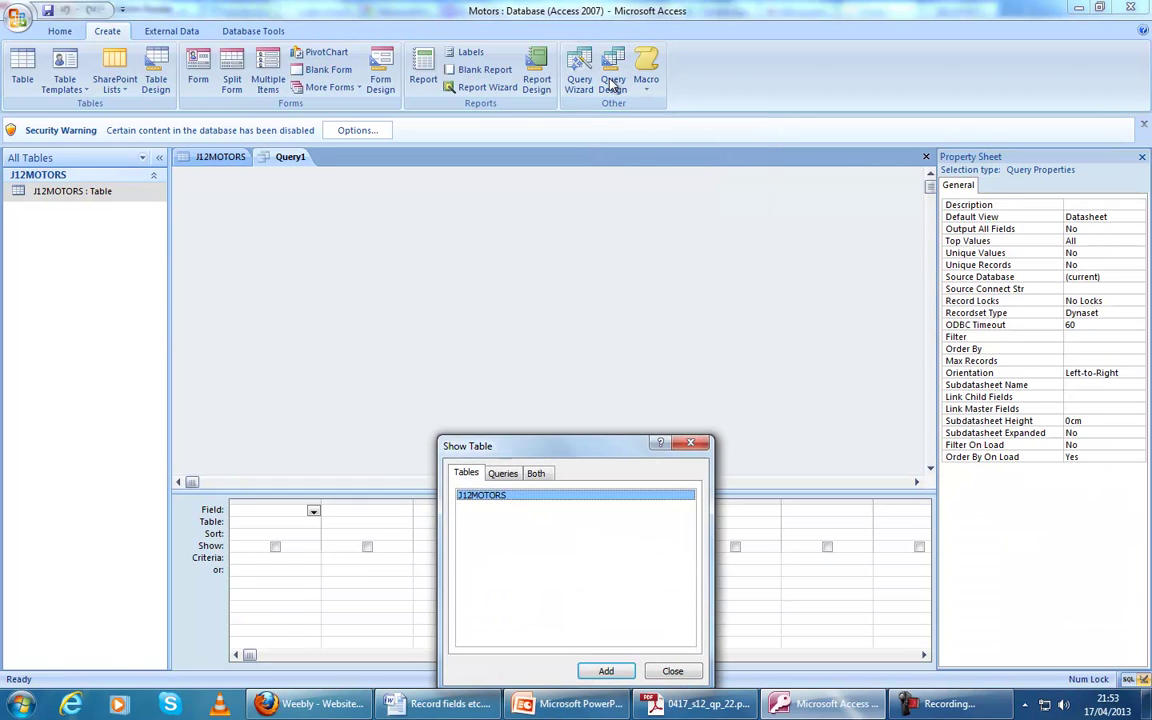
{"action": "left_click_drag", "start_coordinate": [603, 446], "coordinate": [600, 293]}
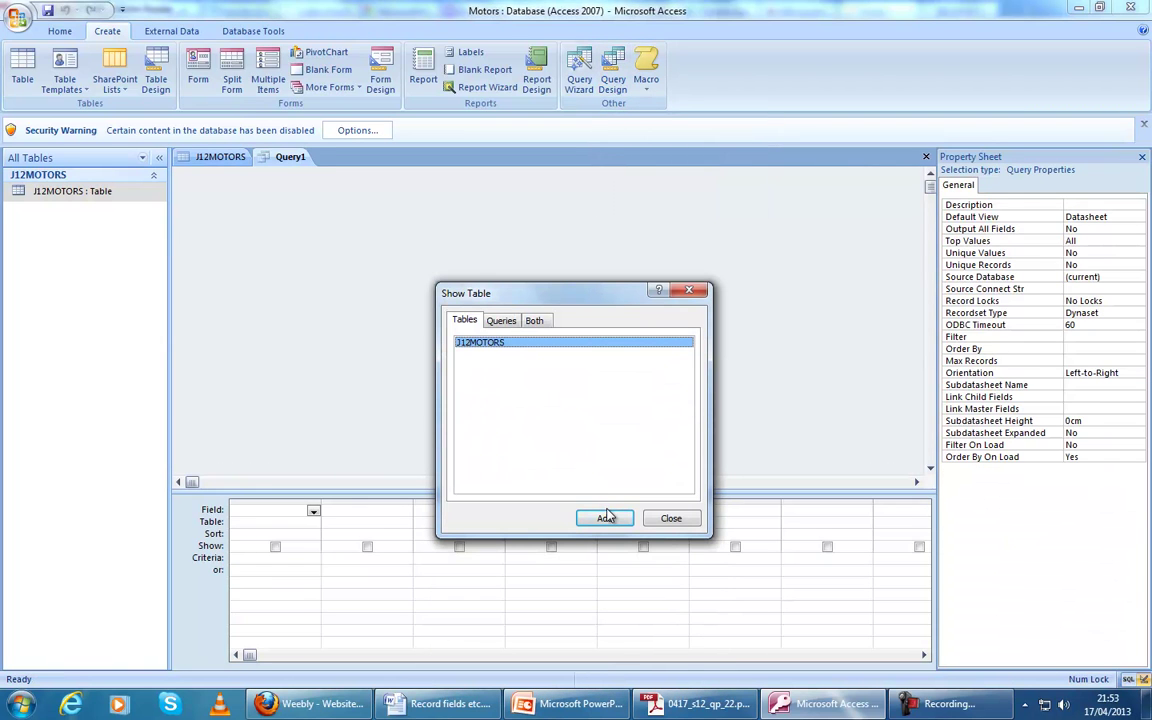
{"action": "left_click", "coordinate": [605, 518]}
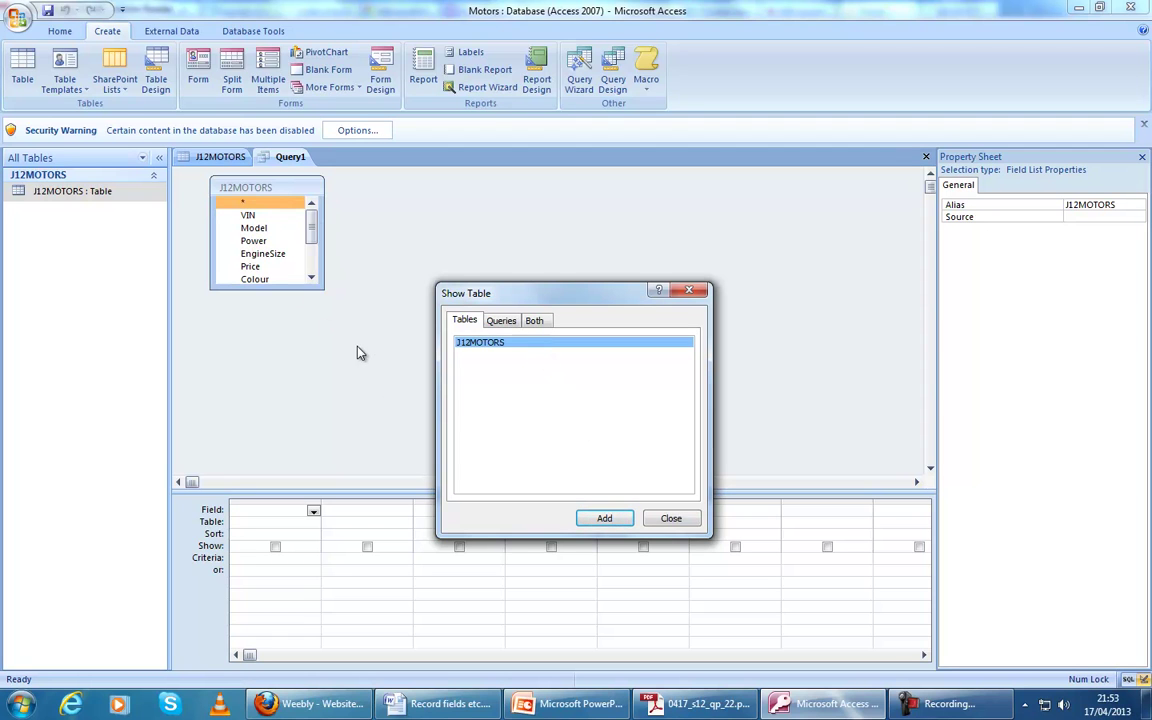
Step: Add VIN, Model, Power, EngineSize, Price and Colour to the query grid
{"action": "left_click", "coordinate": [672, 518]}
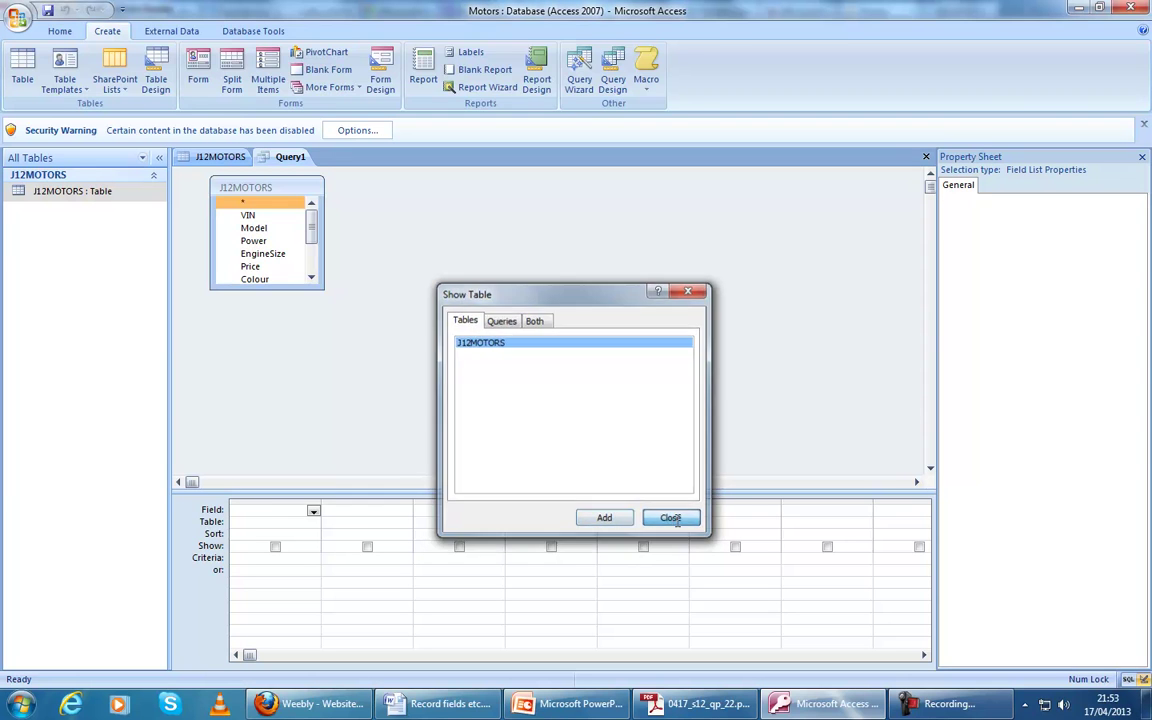
{"action": "double_click", "coordinate": [247, 215]}
{"action": "double_click", "coordinate": [254, 229]}
{"action": "double_click", "coordinate": [254, 241]}
{"action": "double_click", "coordinate": [262, 254]}
{"action": "left_click", "coordinate": [265, 267]}
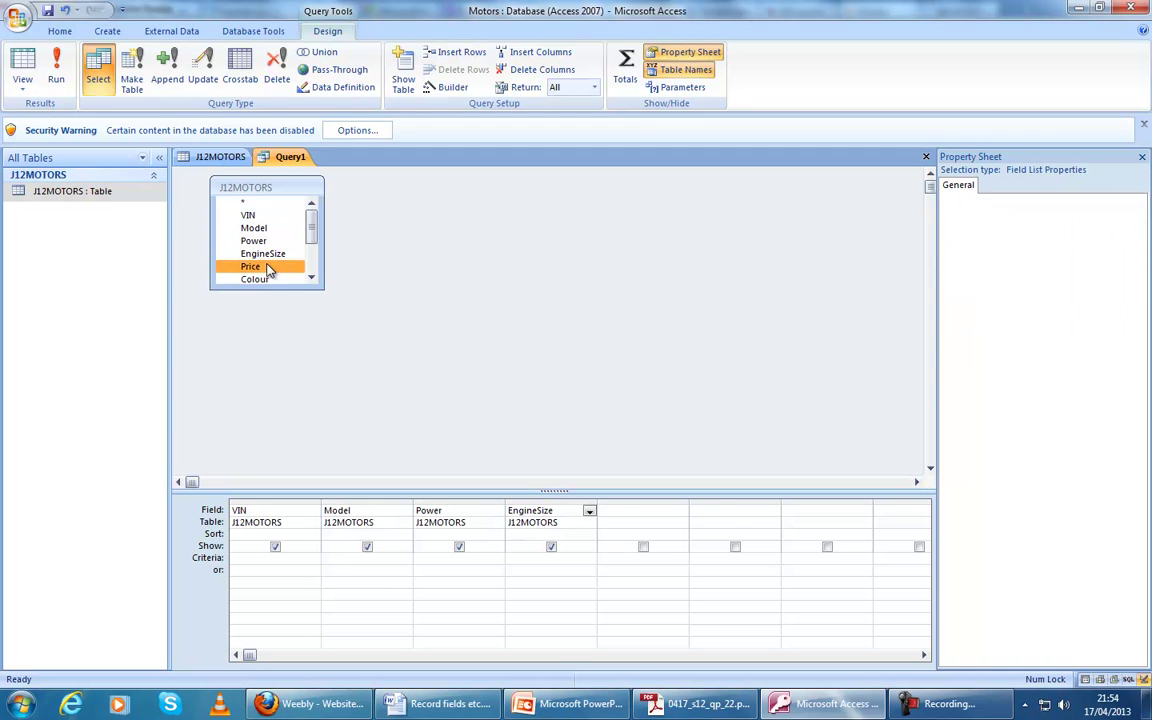
{"action": "double_click", "coordinate": [265, 267]}
{"action": "double_click", "coordinate": [255, 279]}
Step: Add DiscountApplied, Location, DateSold, SalesPerson and Sold to the grid
{"action": "left_click_drag", "start_coordinate": [268, 289], "coordinate": [275, 362]}
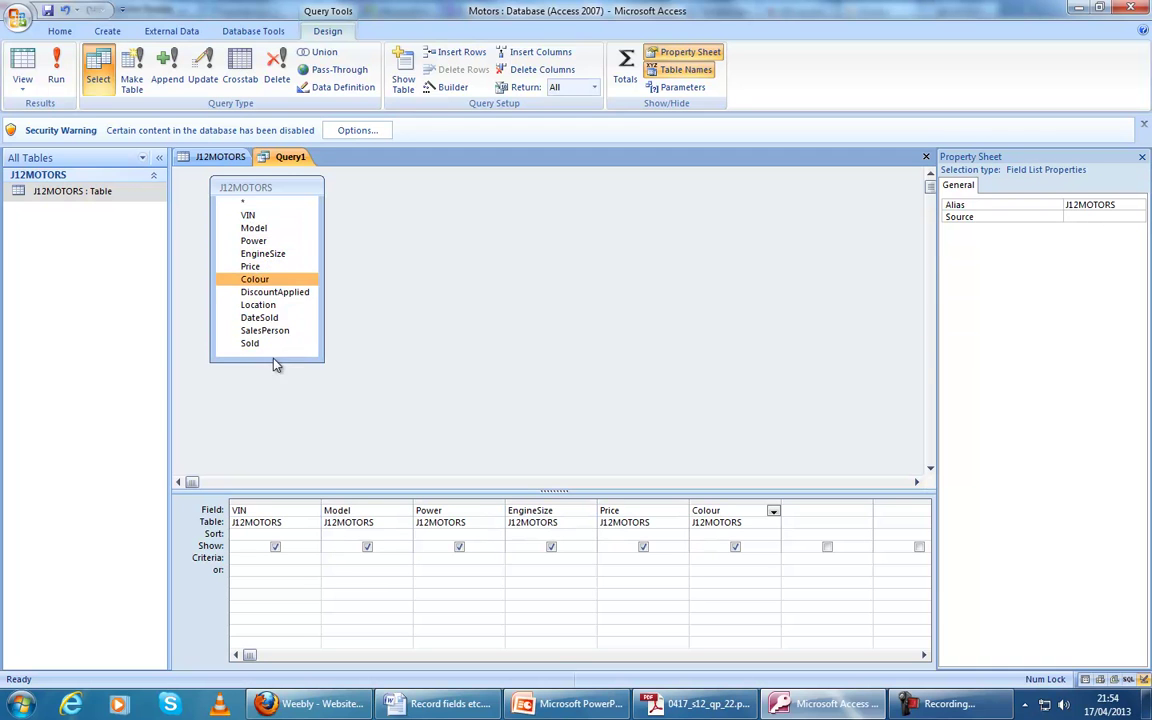
{"action": "left_click", "coordinate": [272, 295]}
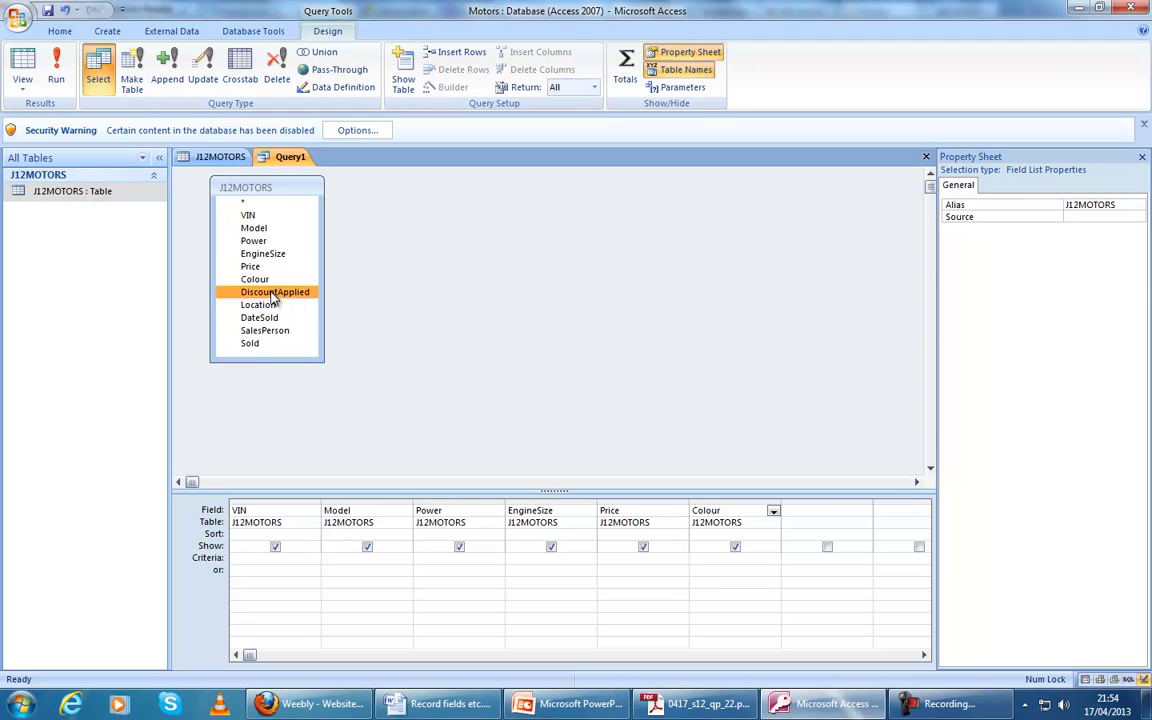
{"action": "double_click", "coordinate": [272, 292]}
{"action": "double_click", "coordinate": [262, 305]}
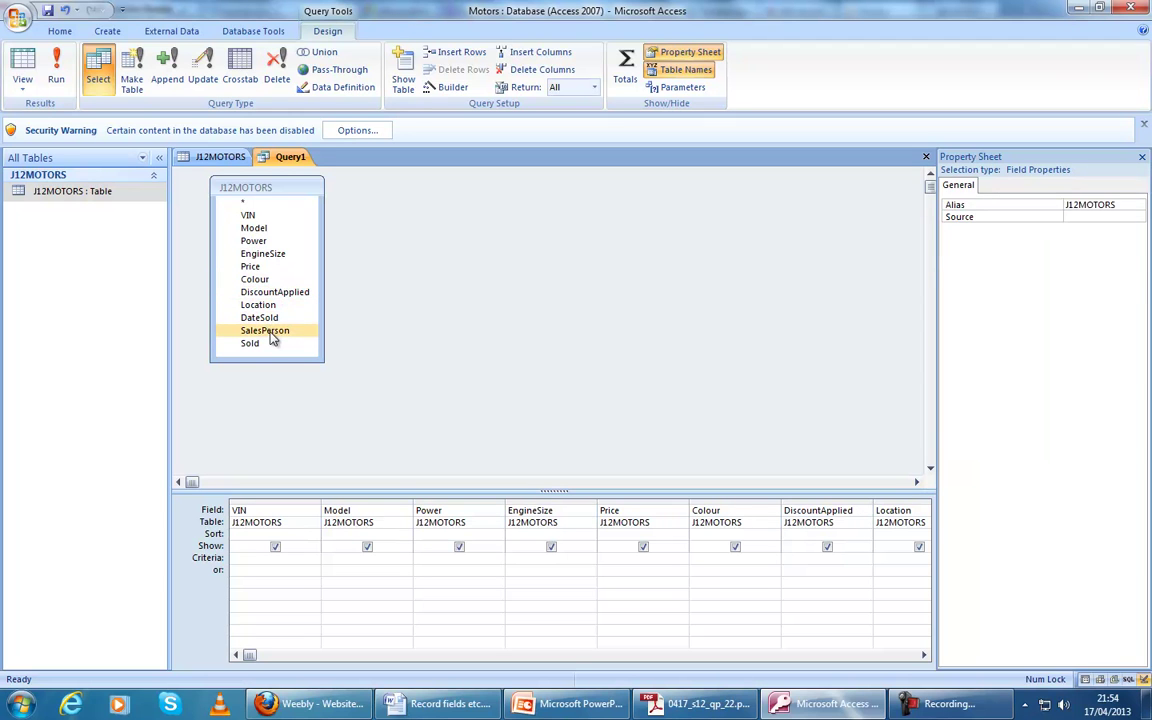
{"action": "left_click", "coordinate": [270, 334]}
{"action": "left_click", "coordinate": [265, 344]}
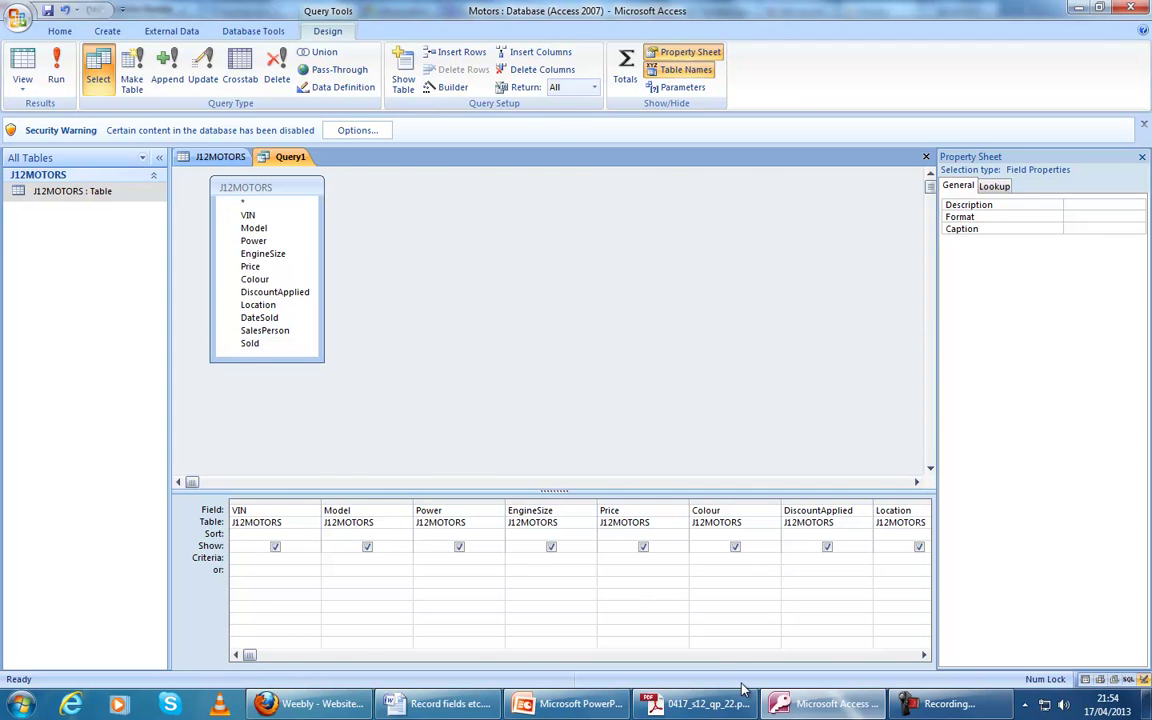
Step: Recheck the task in the exam PDF, then scroll to the later grid columns
{"action": "left_click", "coordinate": [697, 703]}
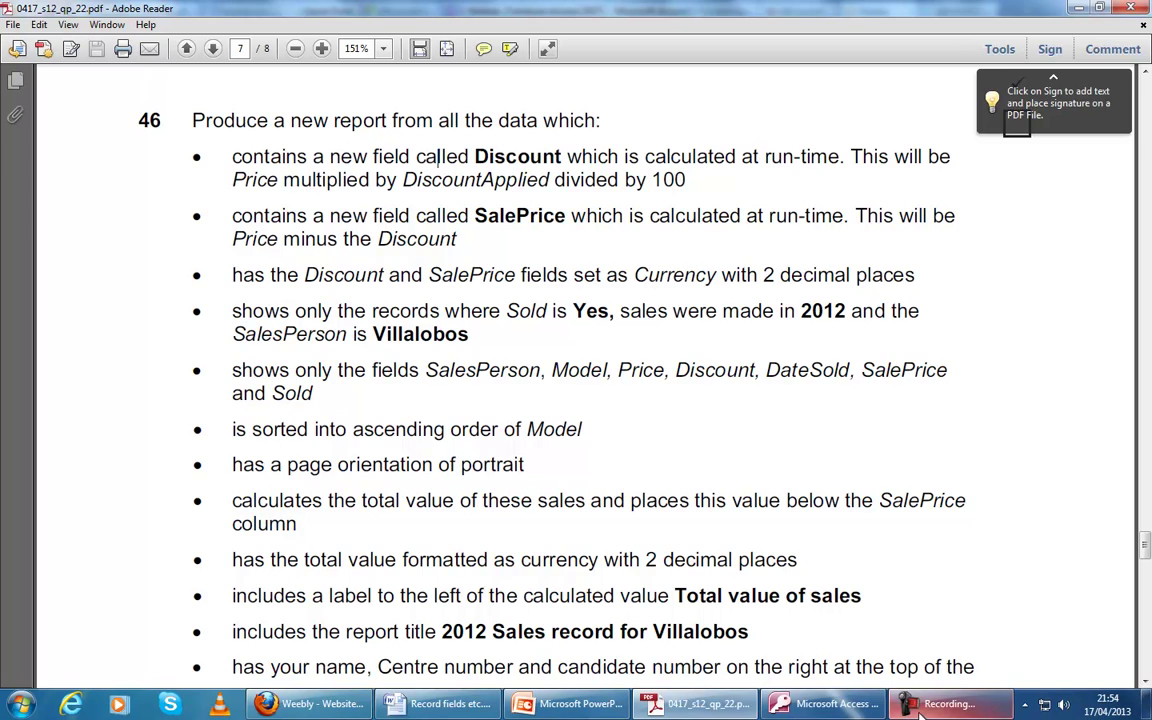
{"action": "left_click", "coordinate": [848, 712]}
{"action": "left_click", "coordinate": [350, 656]}
Step: Enter criteria for the Sold and DateSold columns and run the query
{"action": "left_click_drag", "start_coordinate": [350, 656], "coordinate": [580, 656]}
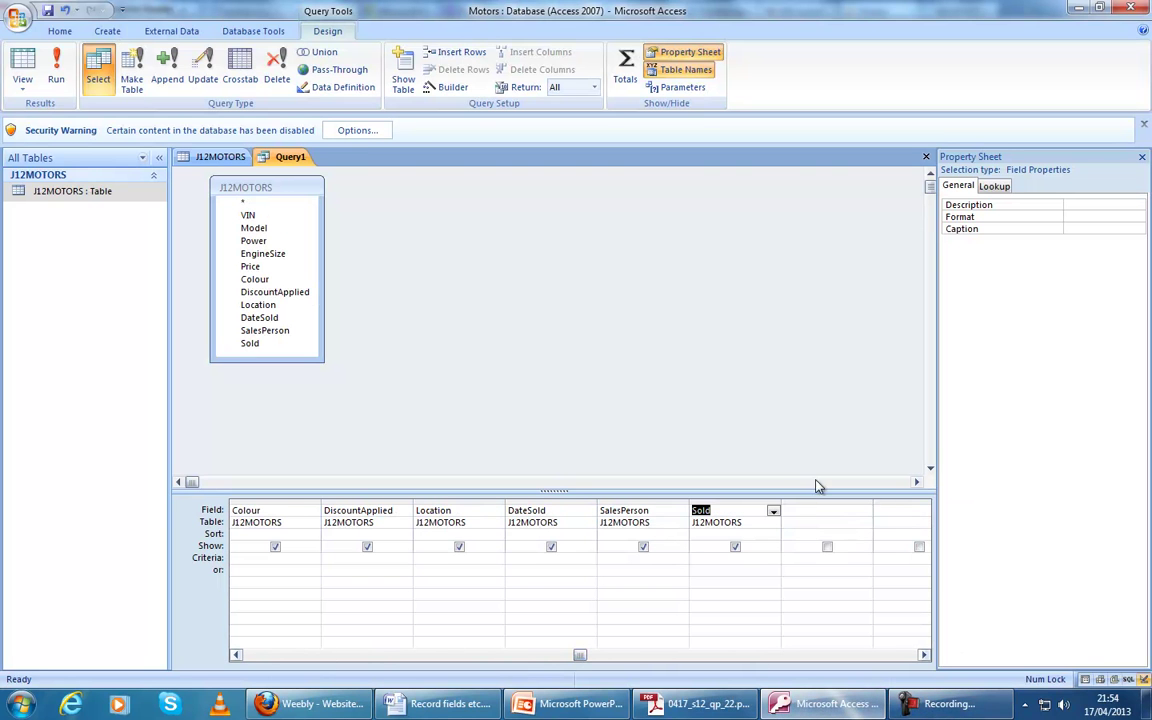
{"action": "left_click", "coordinate": [732, 558]}
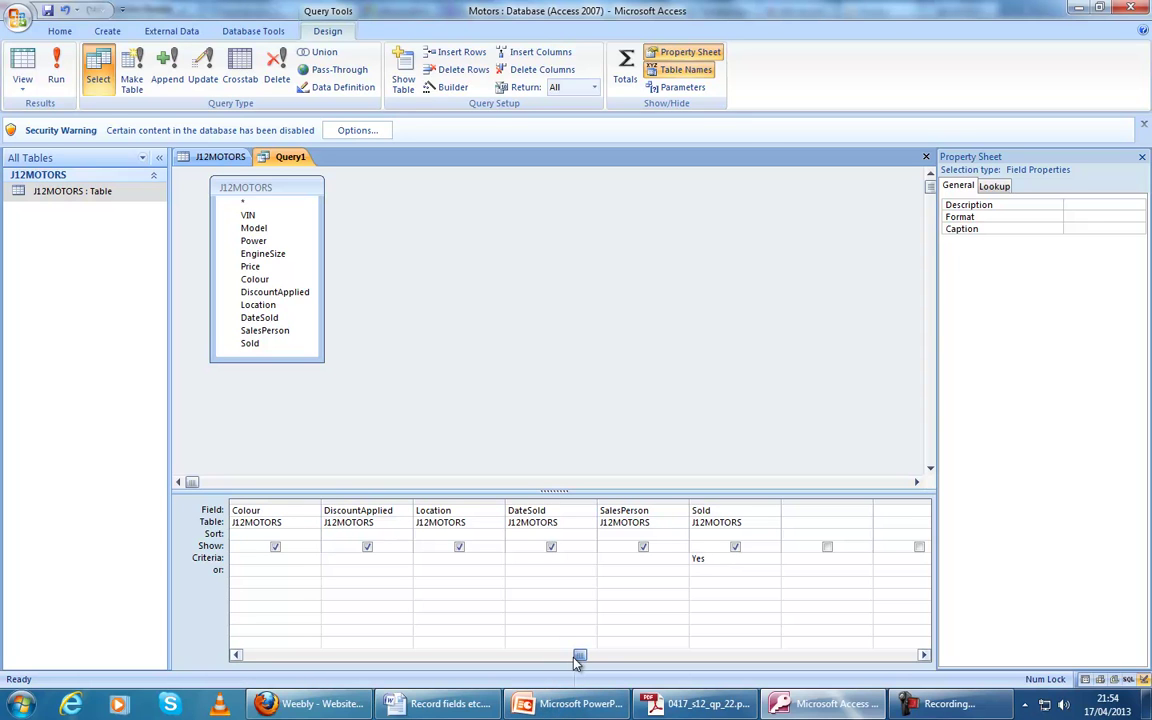
{"action": "left_click", "coordinate": [555, 561]}
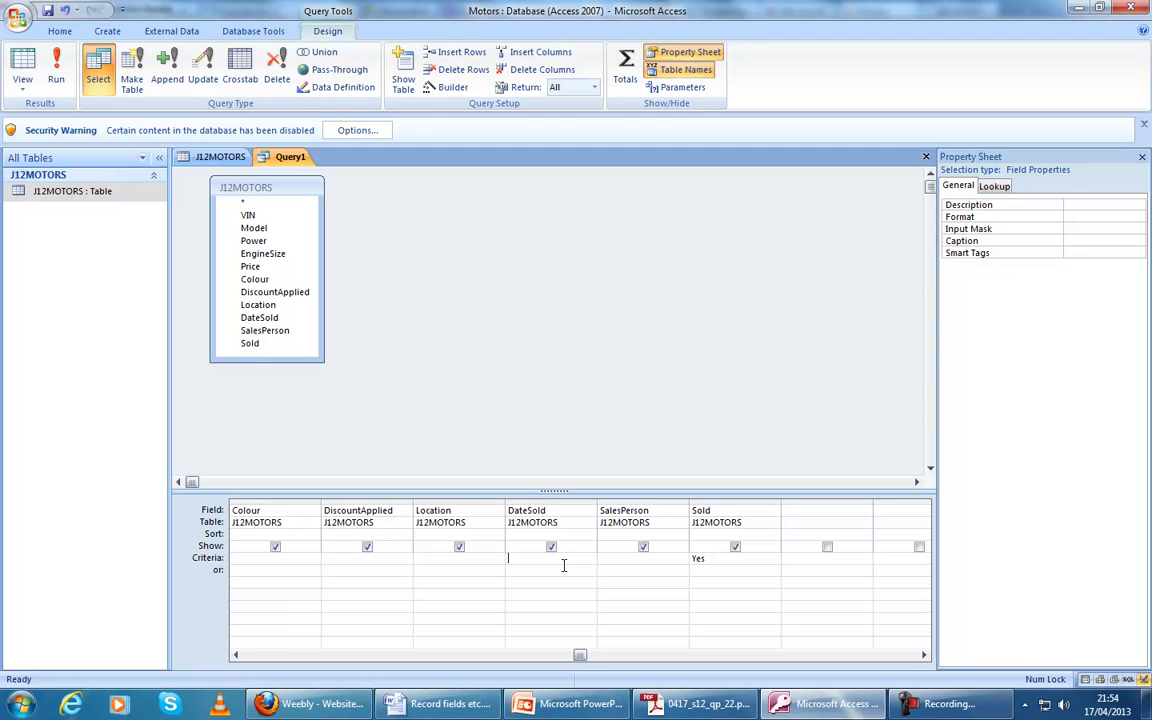
{"action": "left_click", "coordinate": [21, 62]}
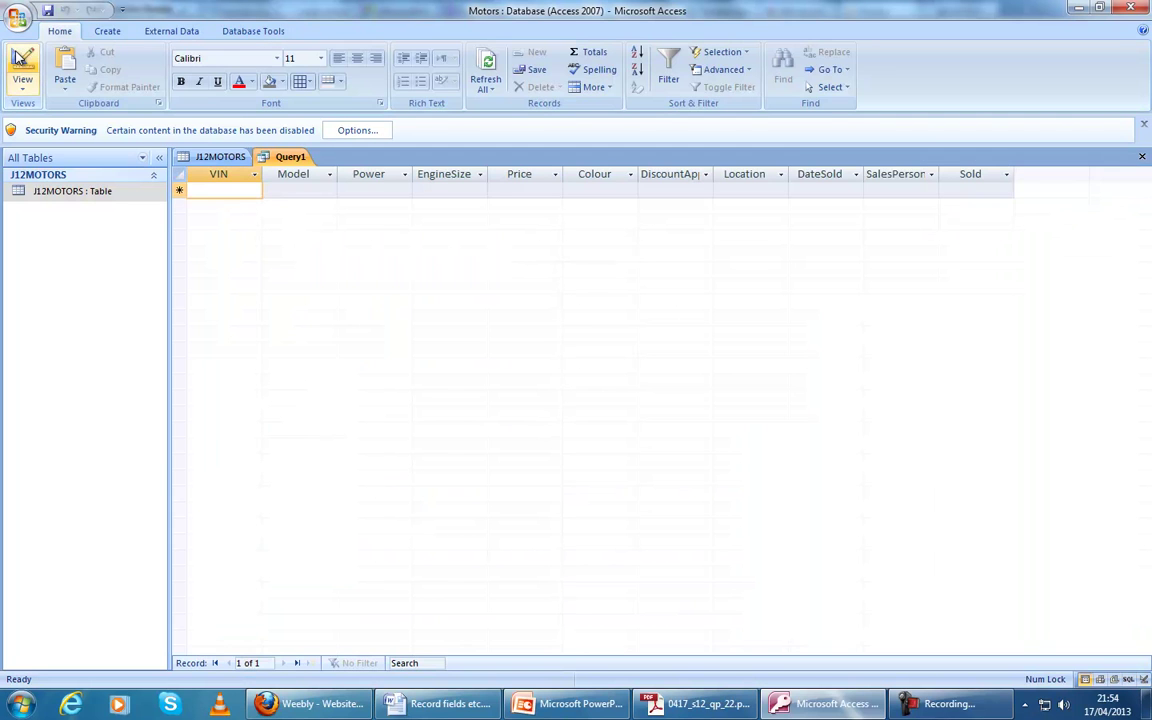
Step: Revise the DateSold criterion to *2012 and rerun, returning 365 records
{"action": "left_click", "coordinate": [21, 62]}
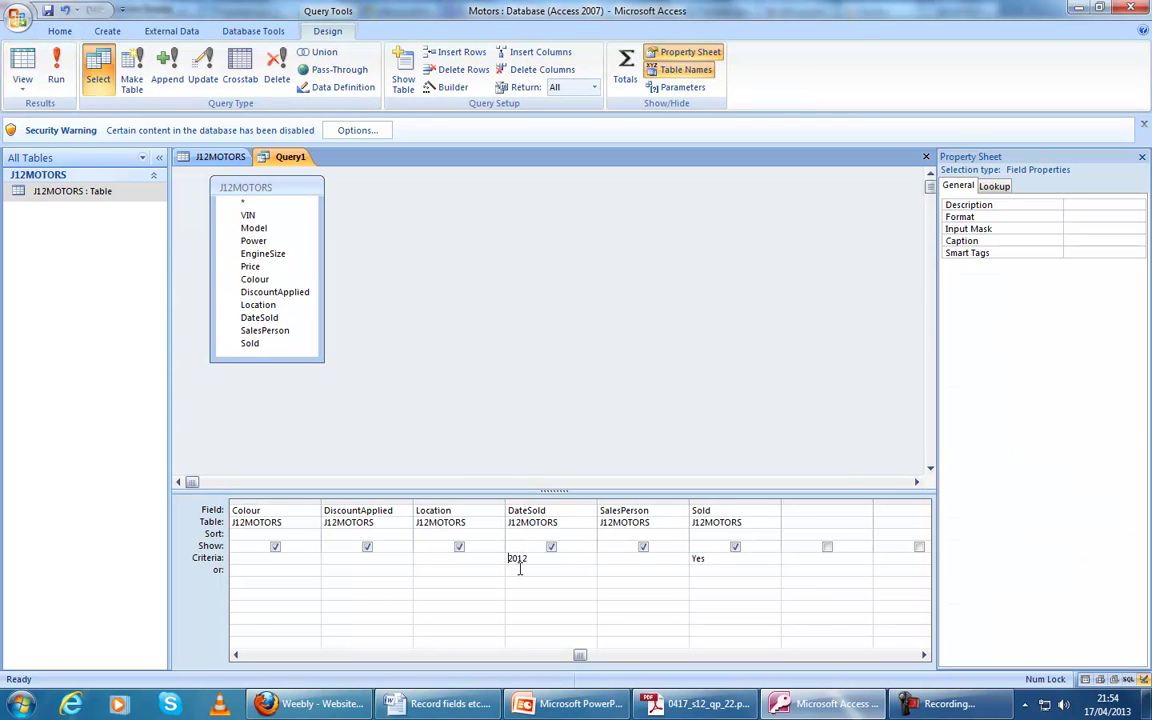
{"action": "type", "text": "1/1//23"}
{"action": "key", "text": "BackSpace"}
{"action": "key", "text": "BackSpace"}
{"action": "key", "text": "BackSpace"}
{"action": "key", "text": "BackSpace"}
{"action": "key", "text": "BackSpace"}
{"action": "key", "text": "BackSpace"}
{"action": "type", "text": "*"}
{"action": "left_click", "coordinate": [20, 66]}
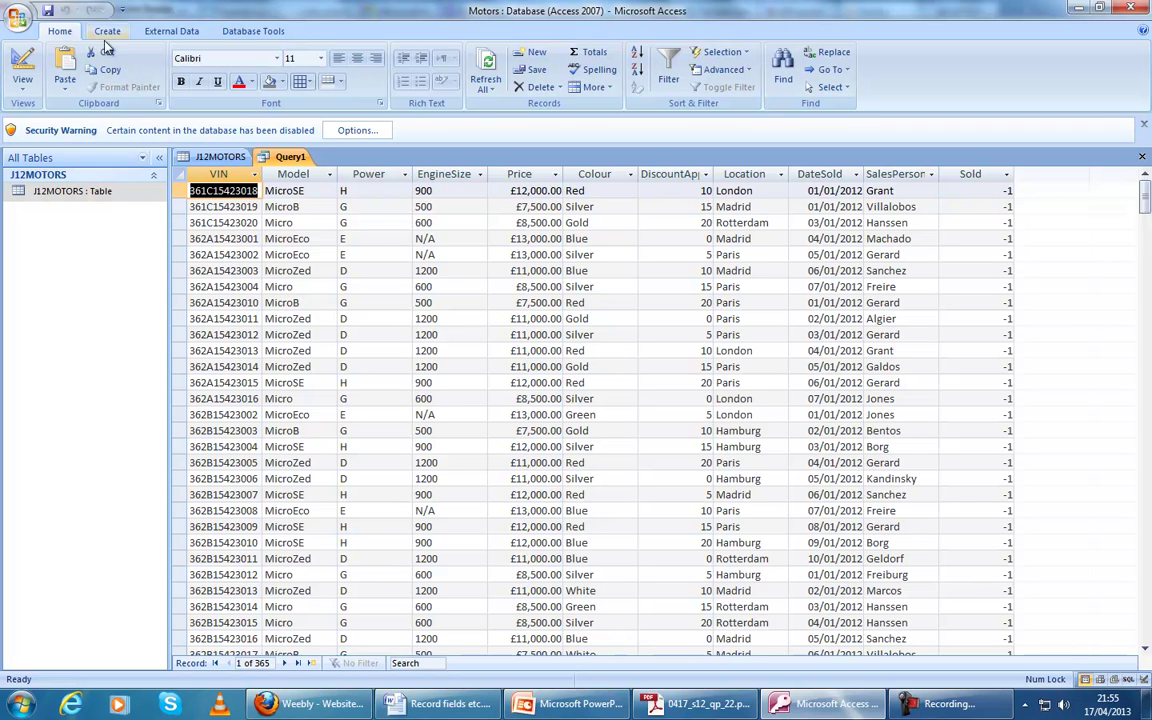
Step: Add the required salesperson's surname as the SalesPerson criterion, leaving 11 records
{"action": "left_click", "coordinate": [22, 62]}
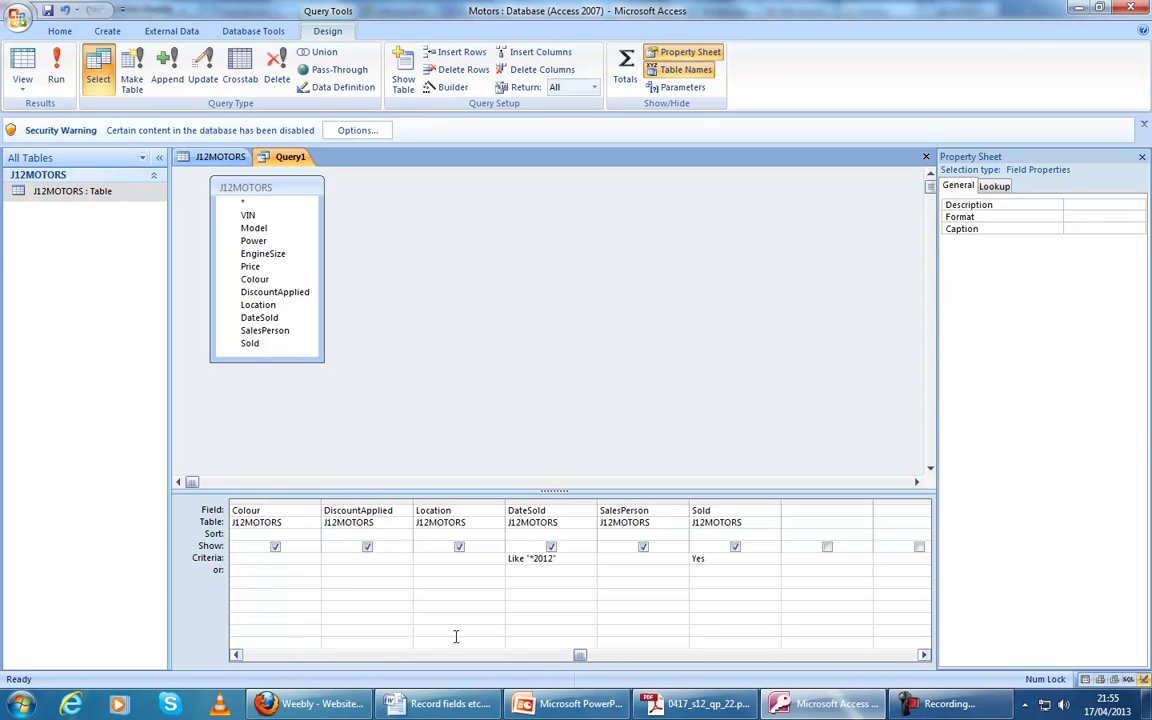
{"action": "left_click", "coordinate": [285, 656]}
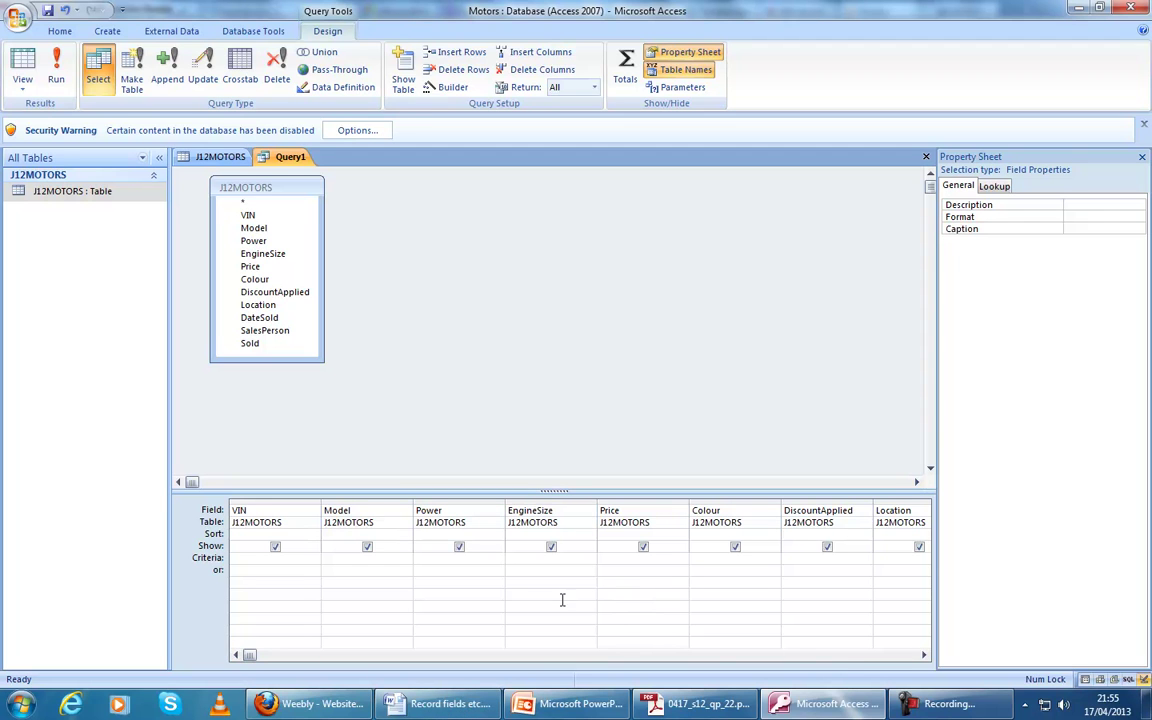
{"action": "left_click", "coordinate": [861, 655]}
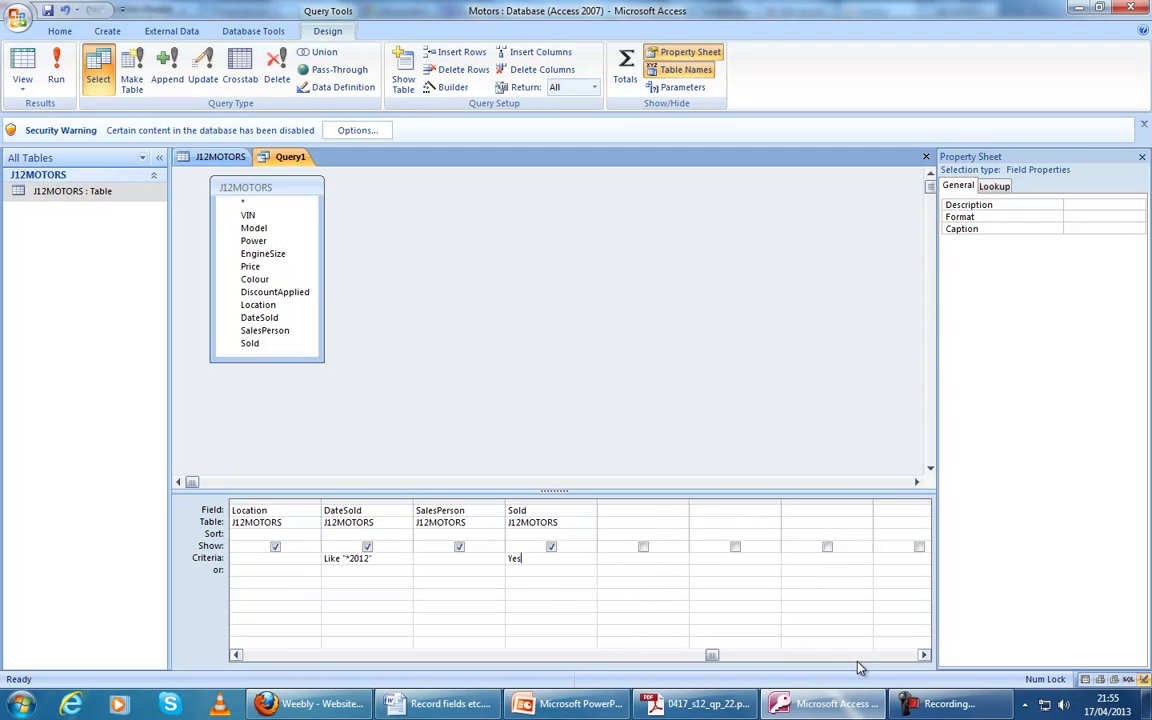
{"action": "left_click", "coordinate": [431, 558]}
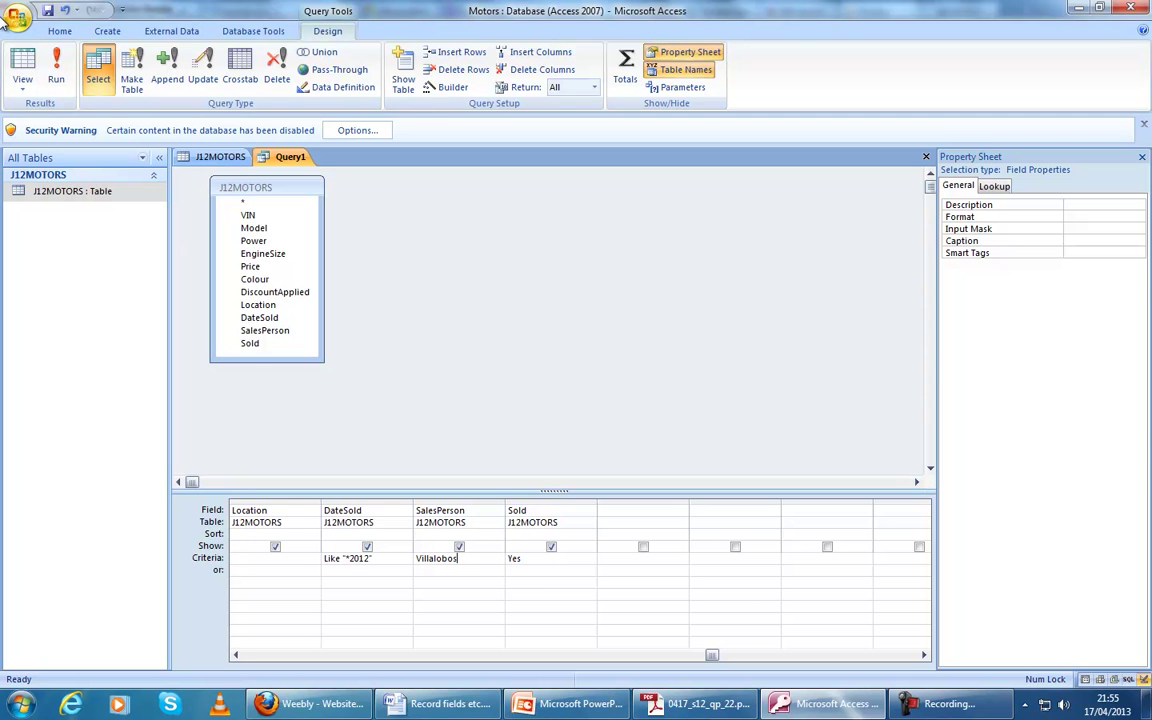
{"action": "left_click", "coordinate": [24, 70]}
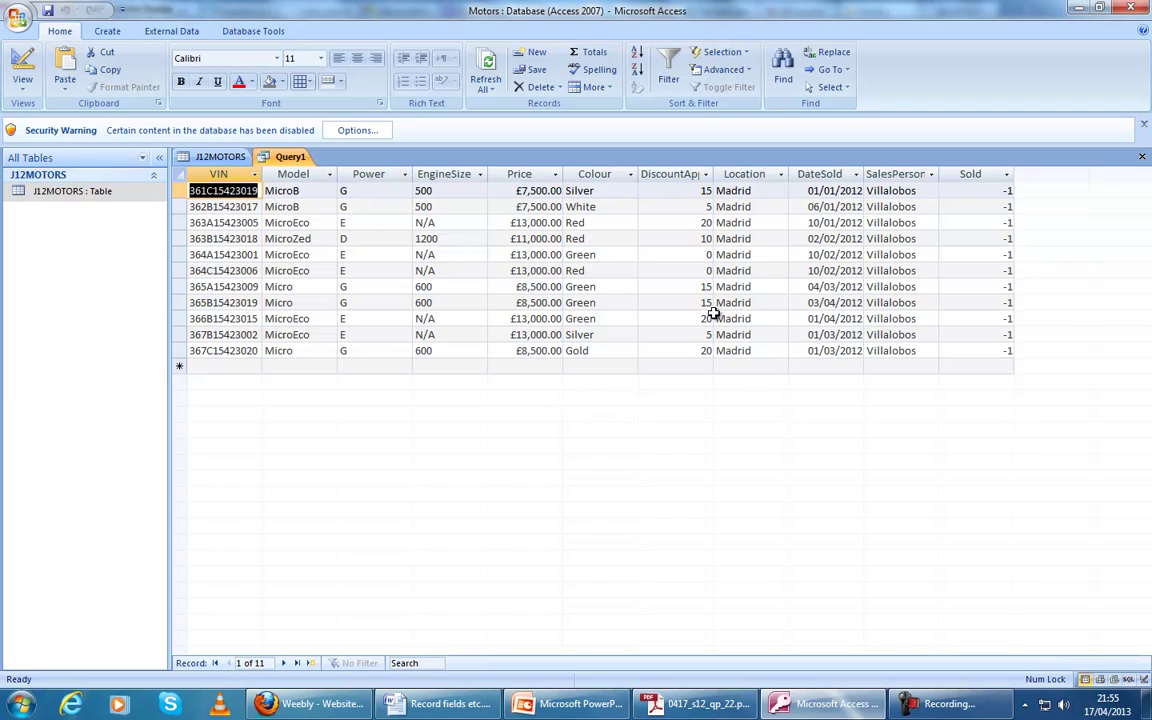
Step: Inspect a Sold value, then set the Sold column's Format property to Yes/No
{"action": "left_click", "coordinate": [982, 222]}
{"action": "left_click", "coordinate": [982, 222]}
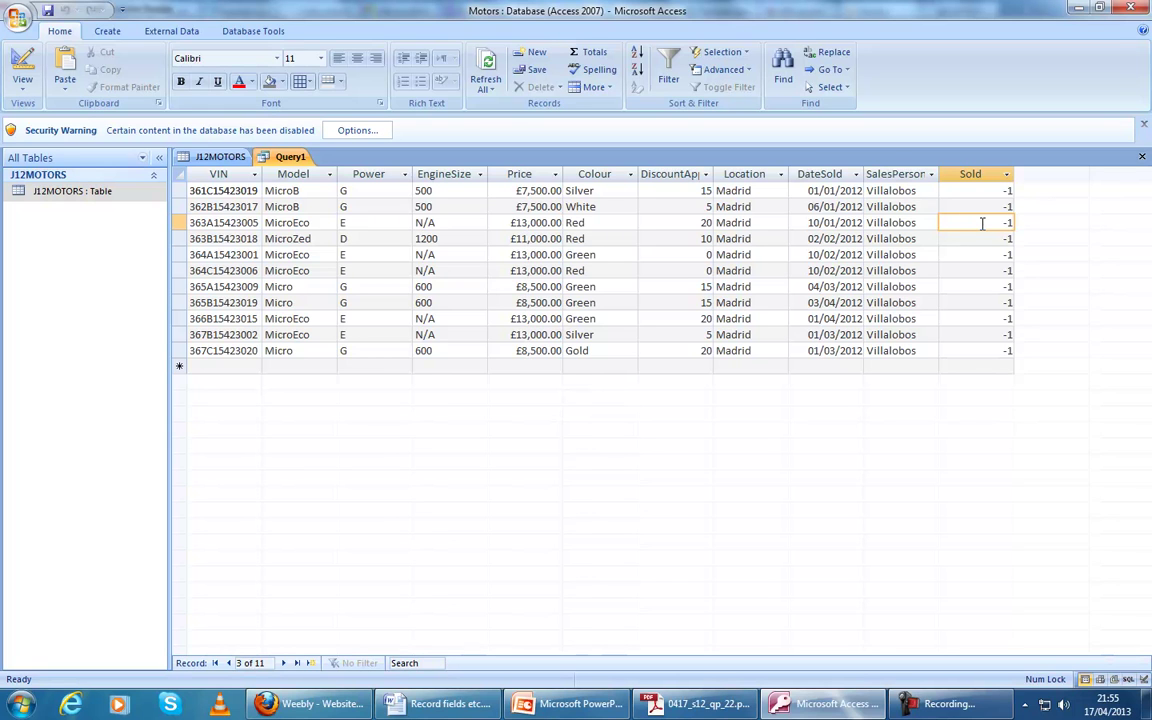
{"action": "right_click", "coordinate": [982, 223]}
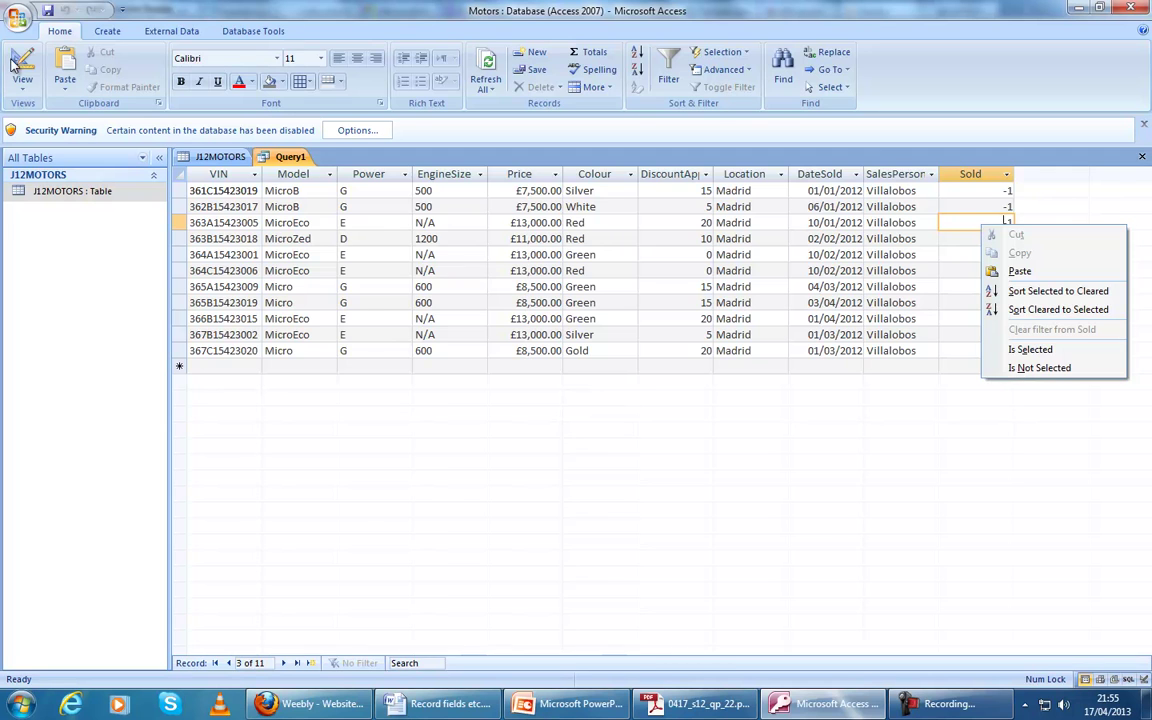
{"action": "left_click", "coordinate": [14, 64]}
{"action": "left_click", "coordinate": [547, 558]}
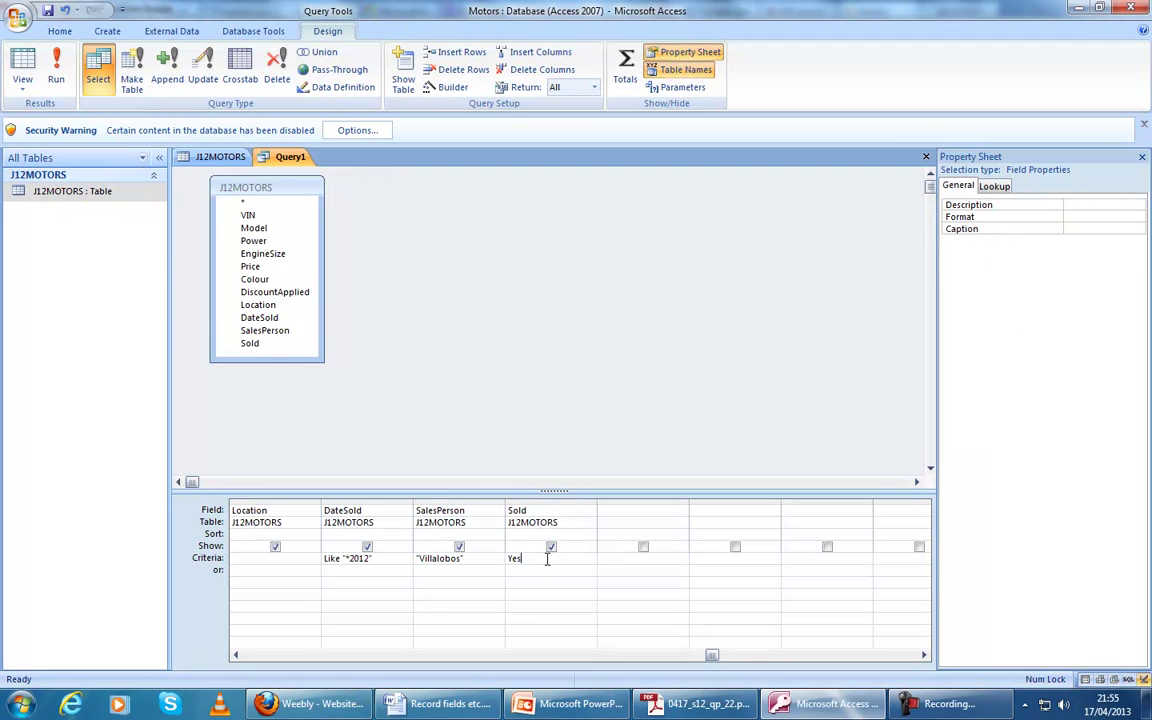
{"action": "left_click", "coordinate": [1100, 216]}
{"action": "left_click", "coordinate": [1138, 218]}
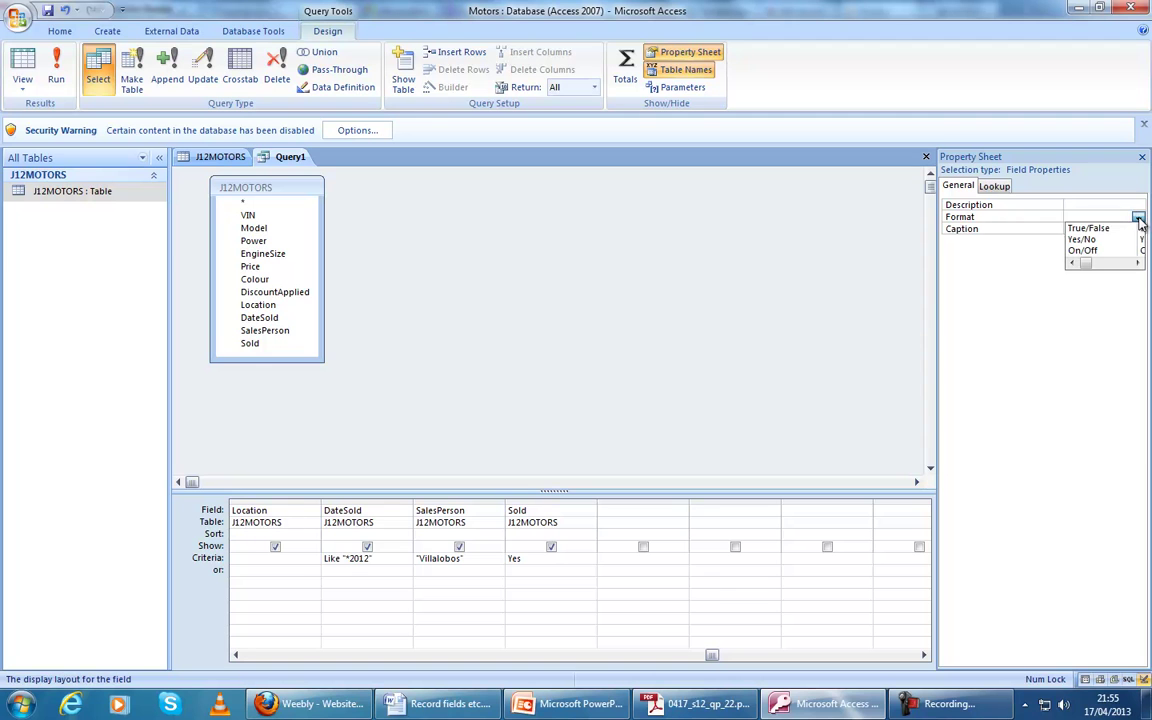
{"action": "left_click", "coordinate": [1084, 240]}
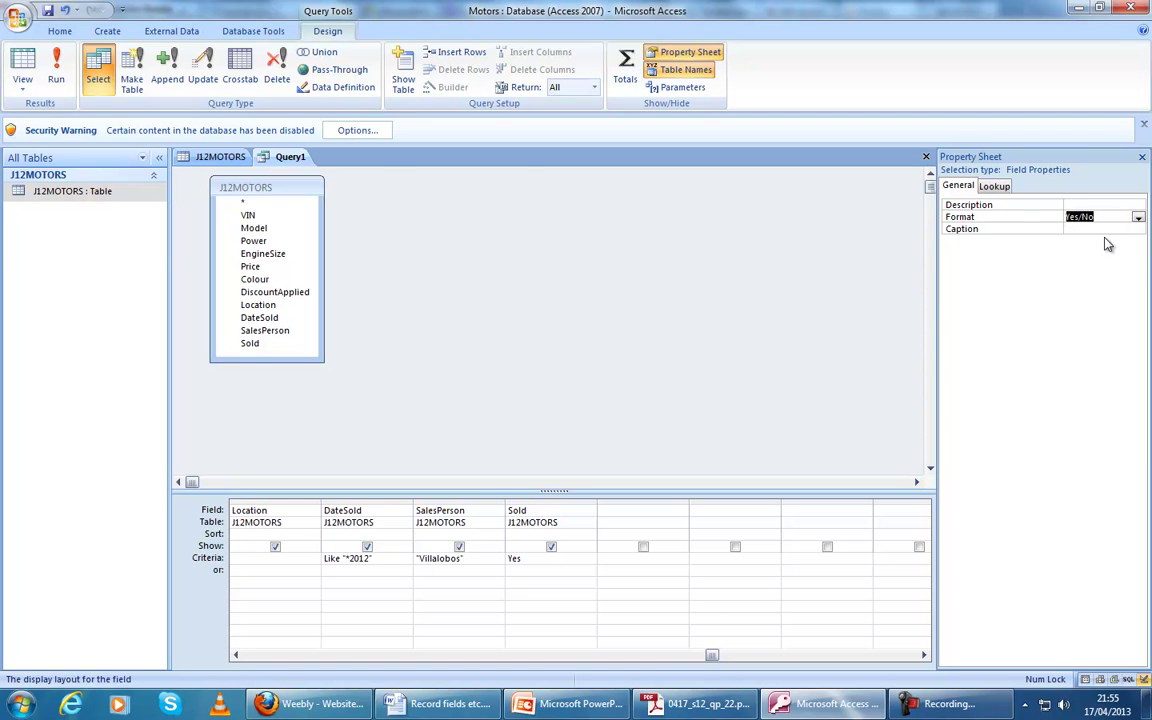
Step: Rerun the query, keep Yes/No, and read the Discount and SalePrice rules in the PDF
{"action": "left_click", "coordinate": [20, 62]}
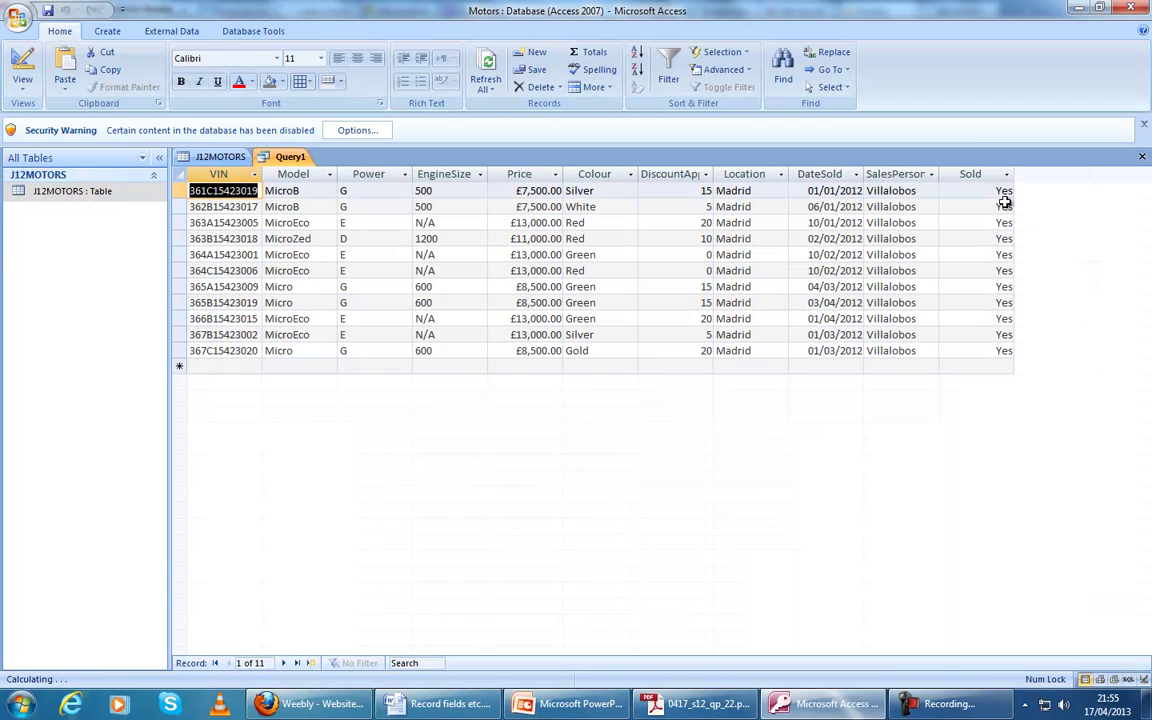
{"action": "left_click", "coordinate": [22, 62]}
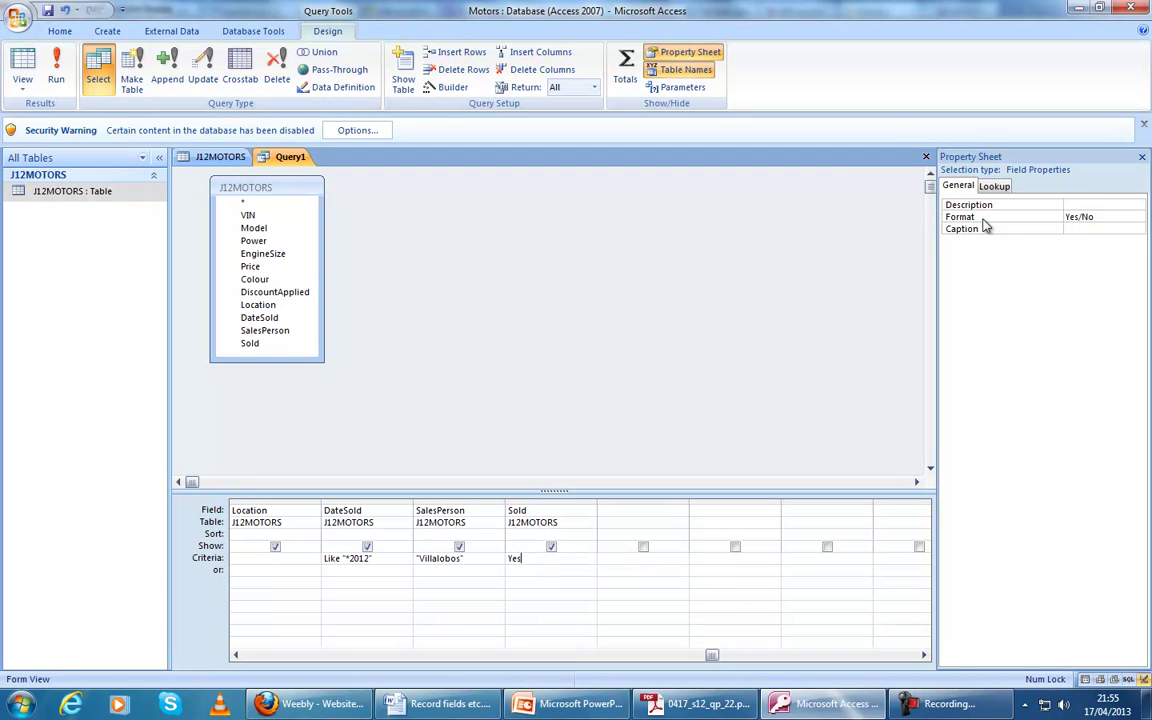
{"action": "left_click", "coordinate": [1096, 218]}
{"action": "left_click", "coordinate": [1138, 217]}
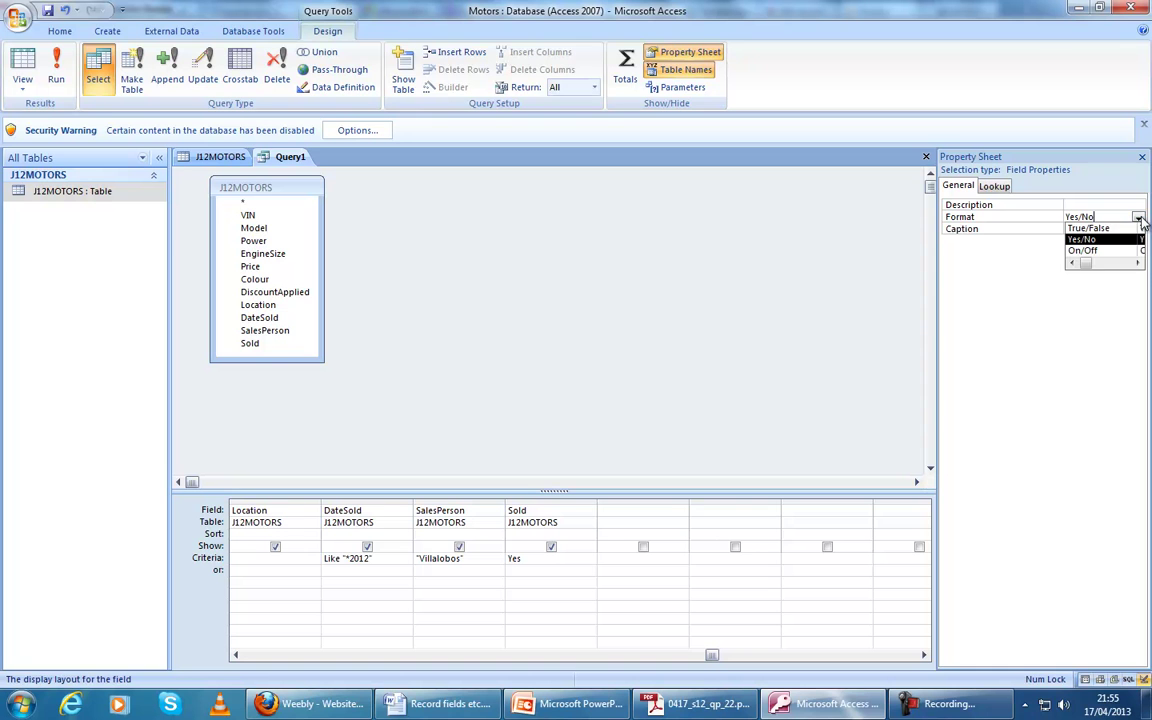
{"action": "left_click", "coordinate": [1090, 239]}
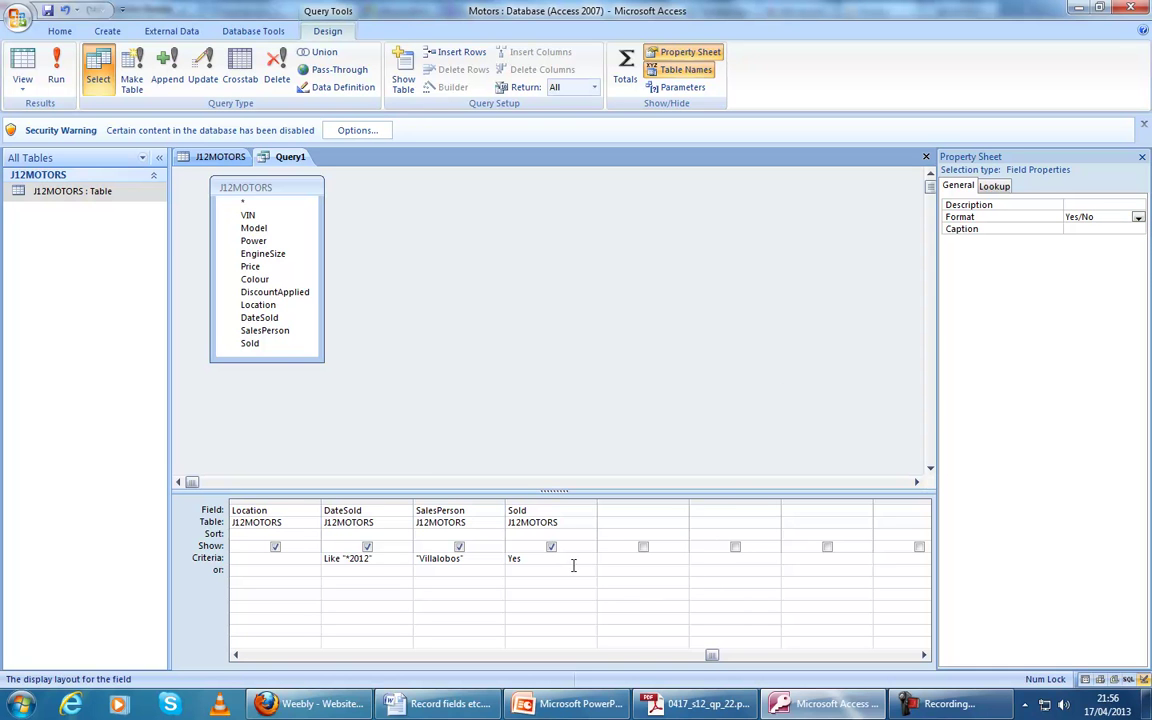
{"action": "left_click", "coordinate": [697, 704]}
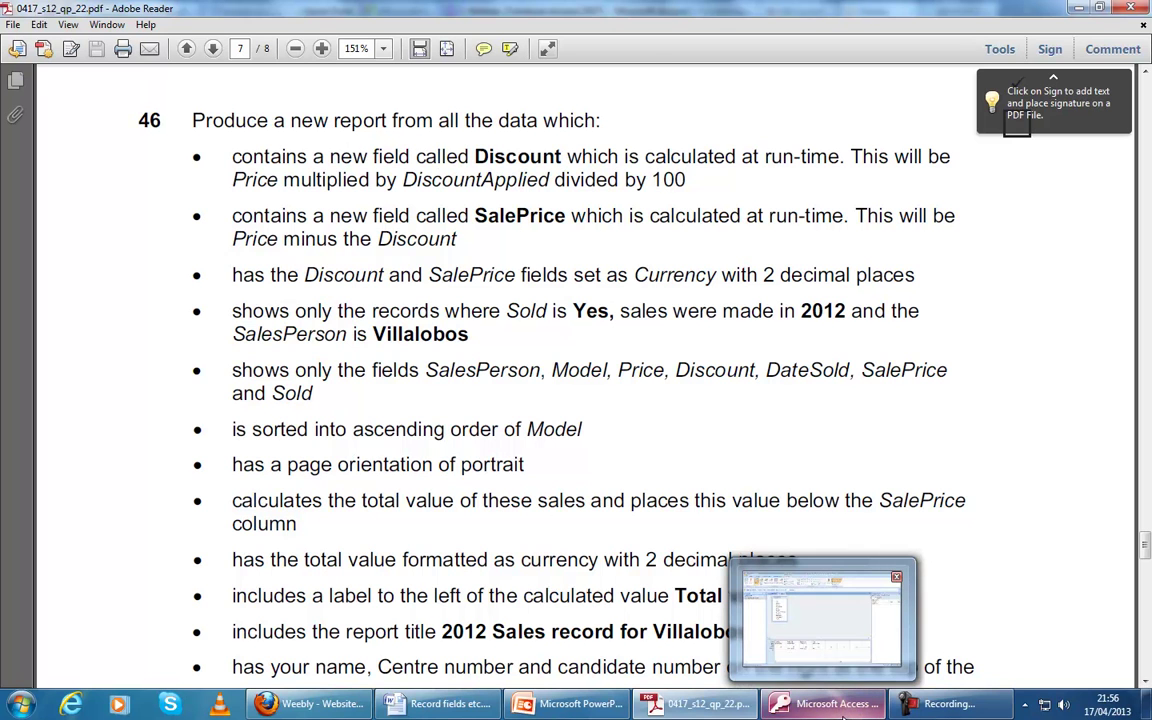
{"action": "left_click", "coordinate": [838, 704]}
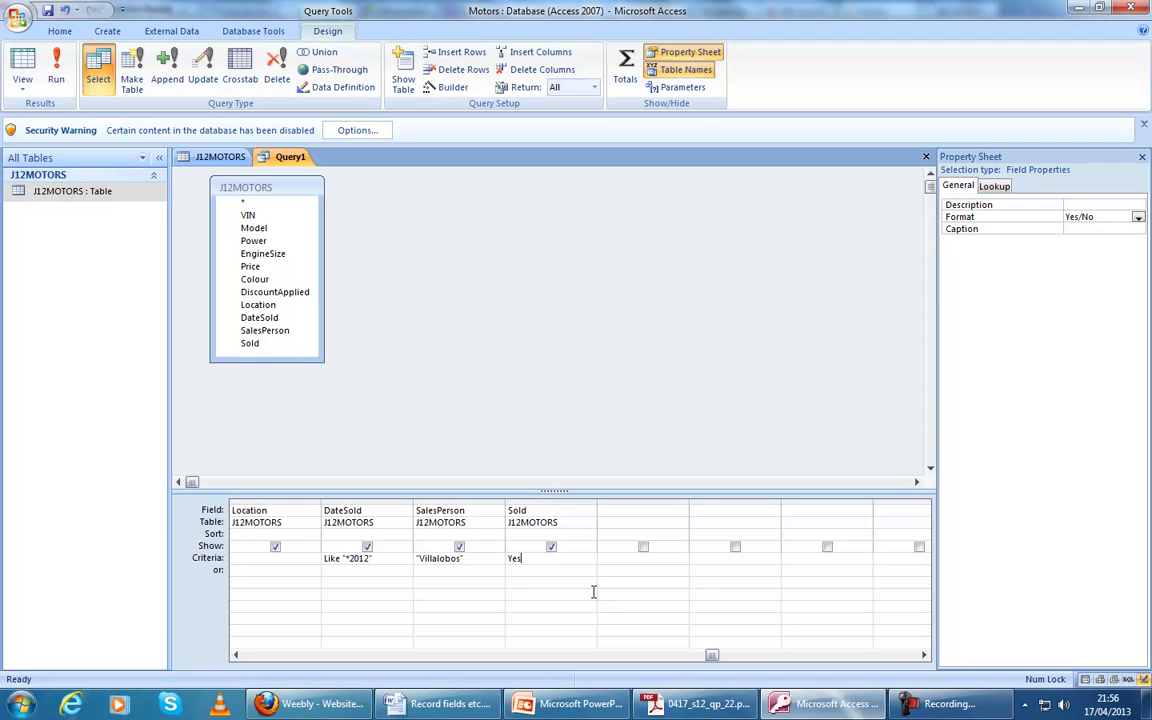
Step: Build the calculated field [J12MOTORS]![Price] * [J12MOTORS]![DiscountApplied] / 100 and run the query
{"action": "left_click", "coordinate": [603, 511]}
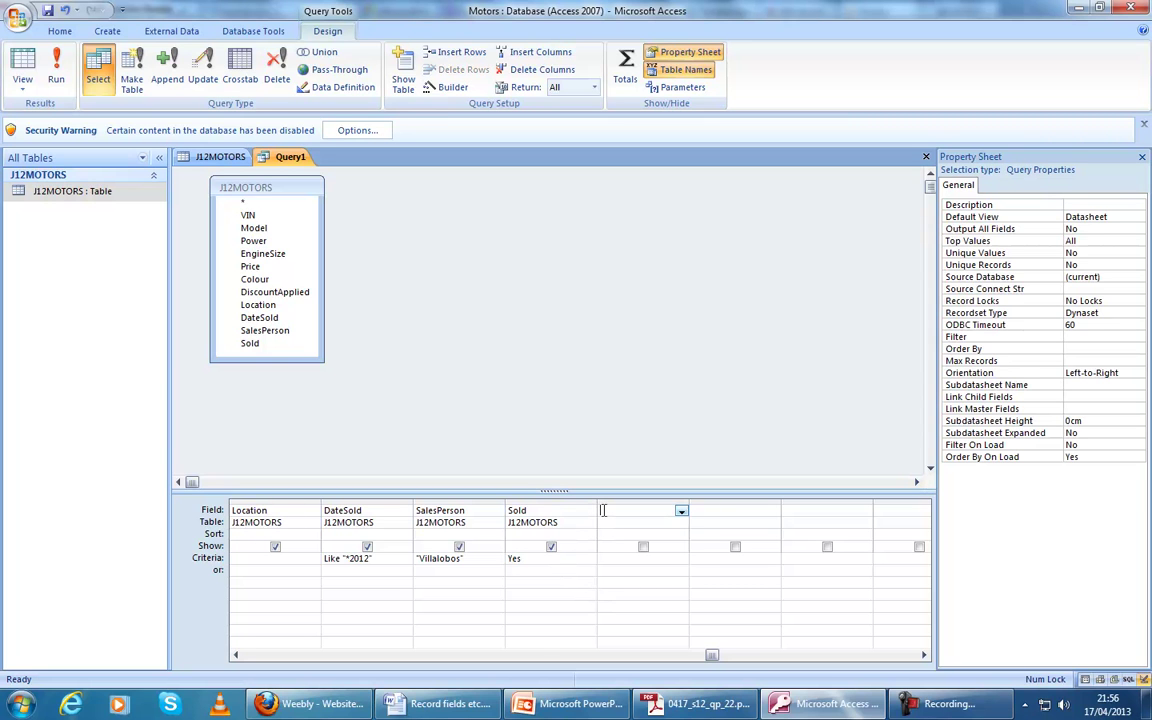
{"action": "right_click", "coordinate": [603, 511]}
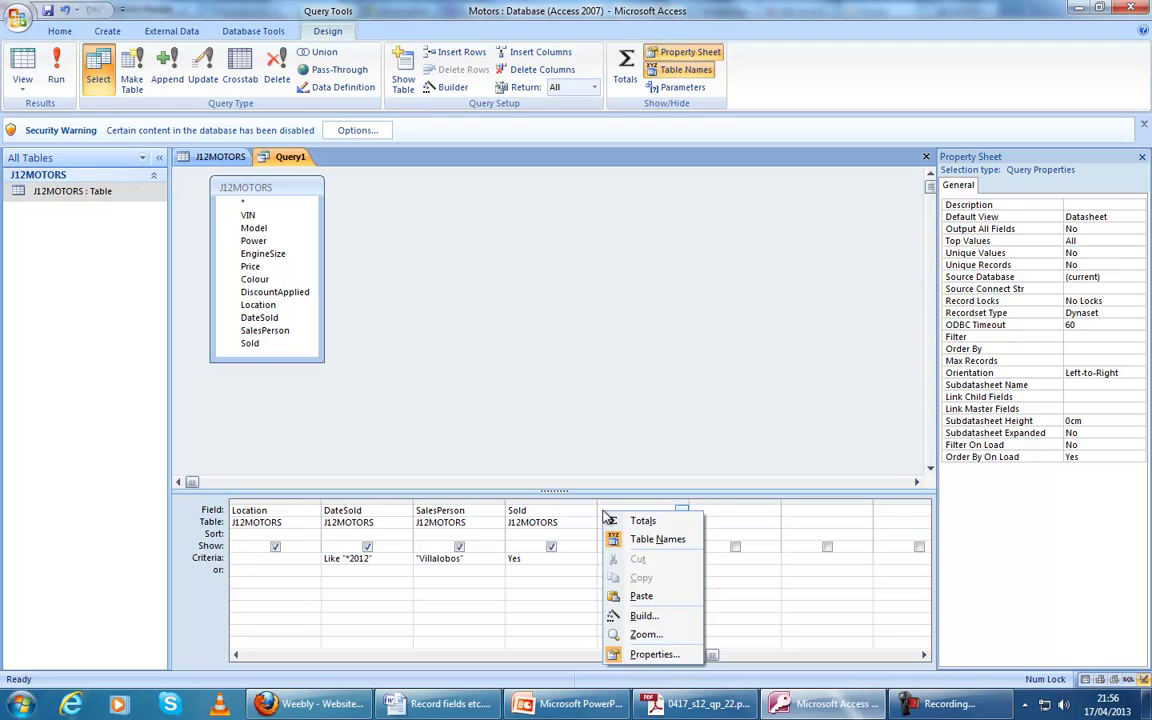
{"action": "left_click", "coordinate": [678, 620]}
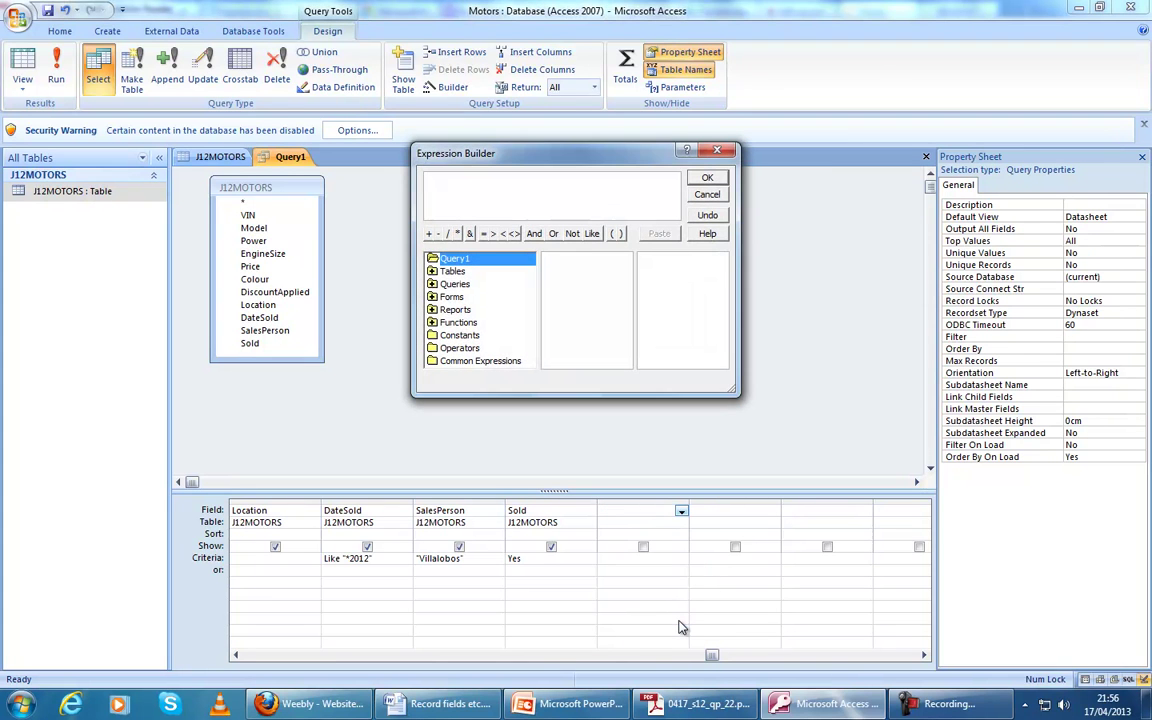
{"action": "left_click", "coordinate": [432, 272]}
{"action": "left_click", "coordinate": [460, 286]}
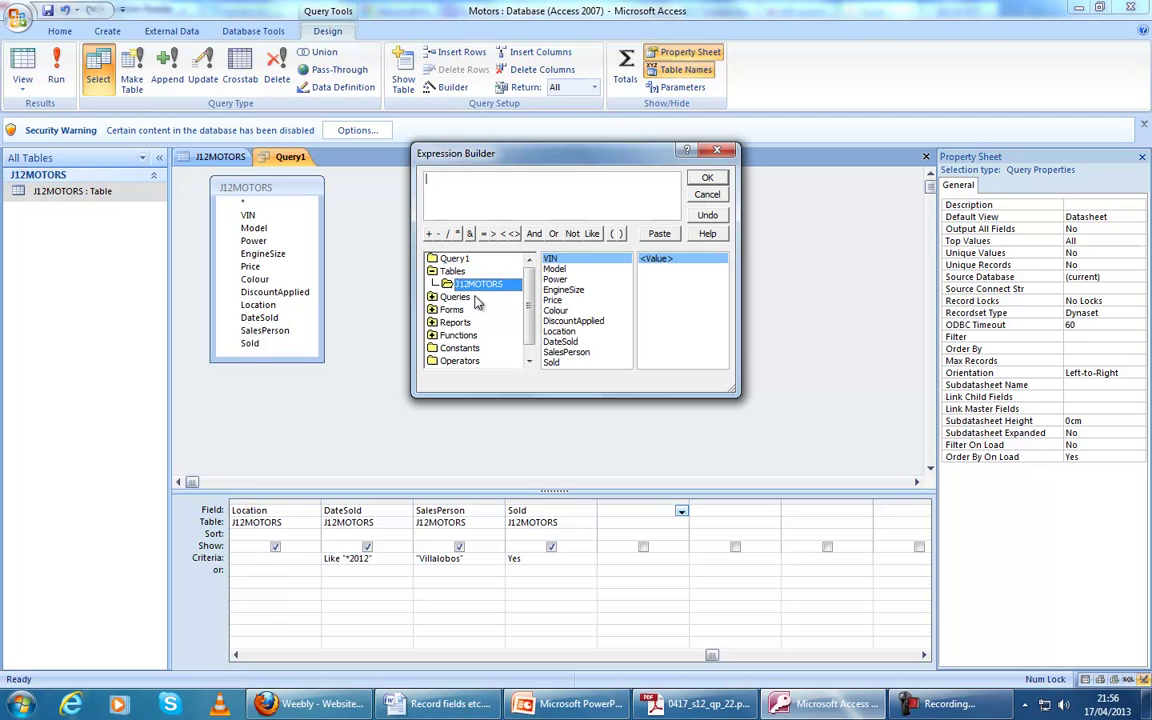
{"action": "double_click", "coordinate": [556, 300]}
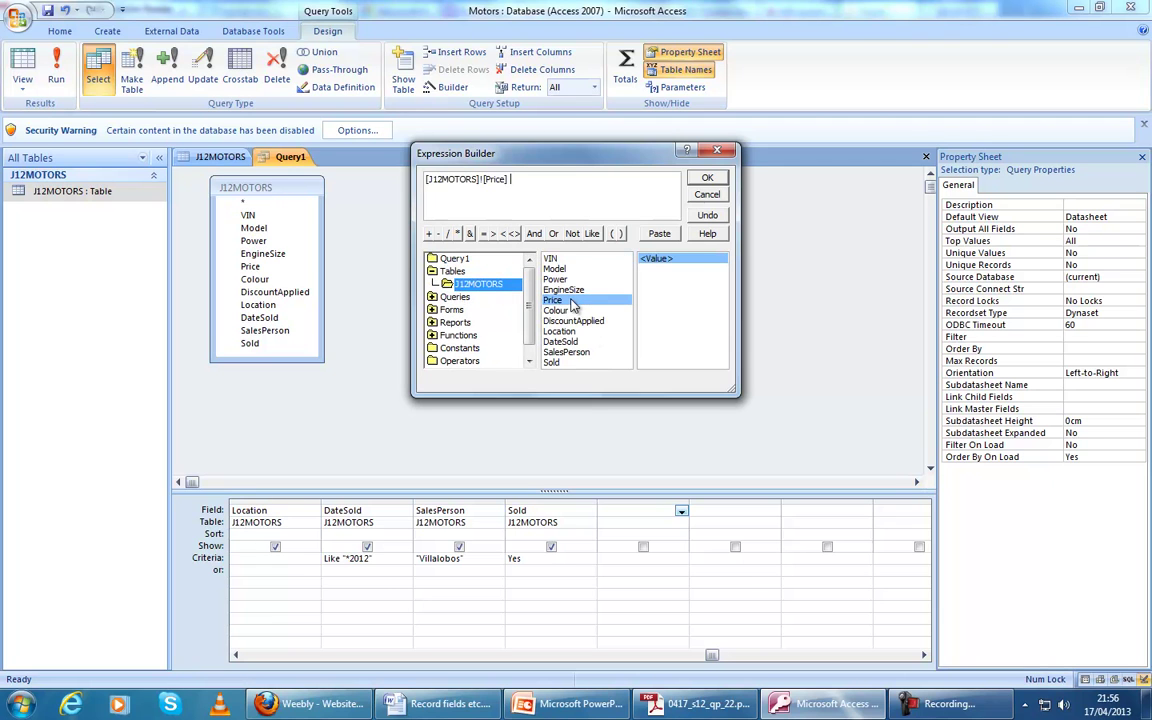
{"action": "left_click", "coordinate": [457, 233]}
{"action": "double_click", "coordinate": [590, 321]}
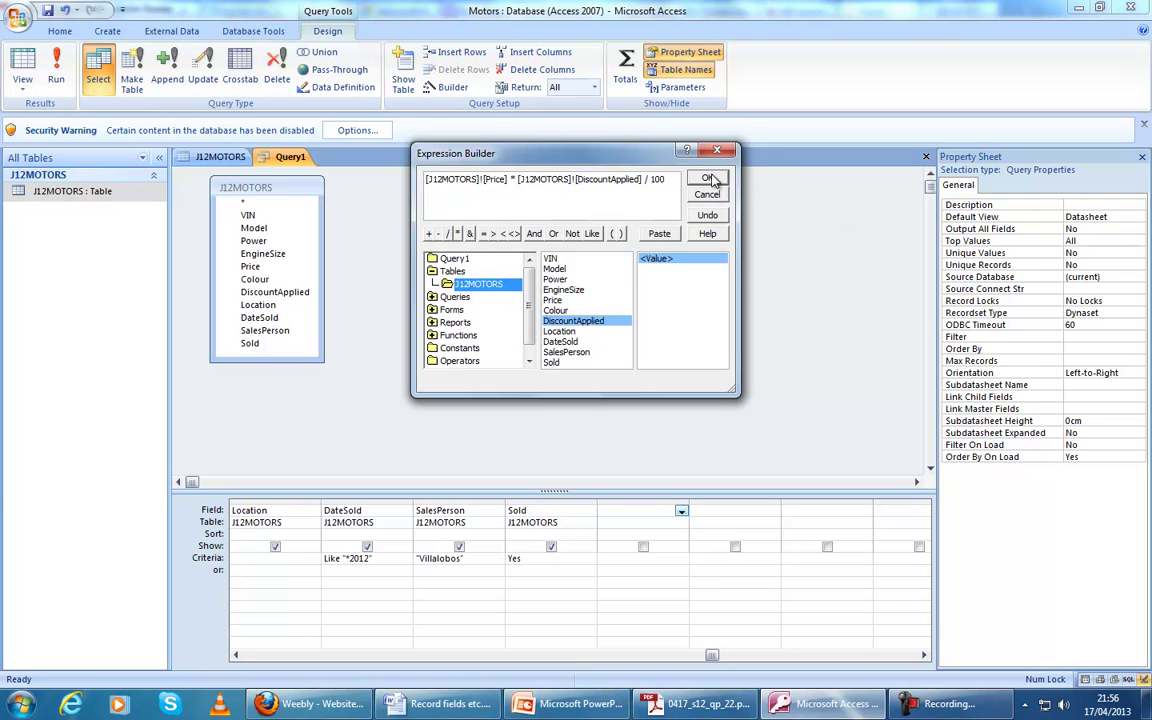
{"action": "left_click", "coordinate": [708, 179]}
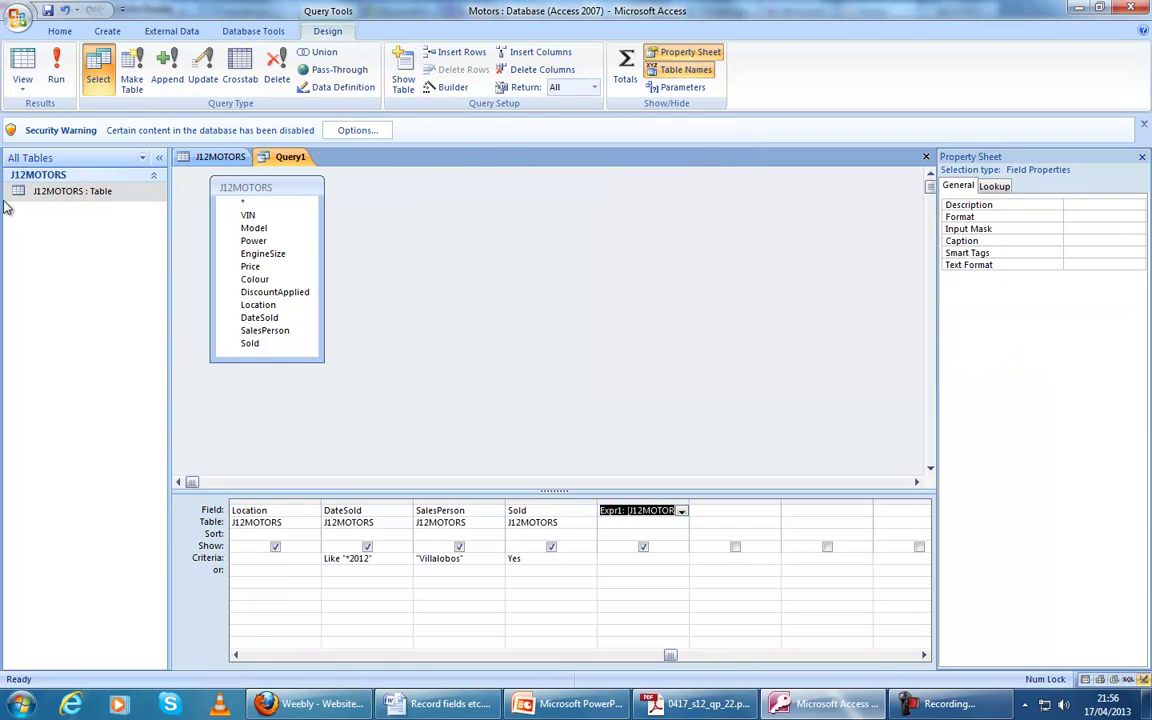
{"action": "left_click", "coordinate": [22, 70]}
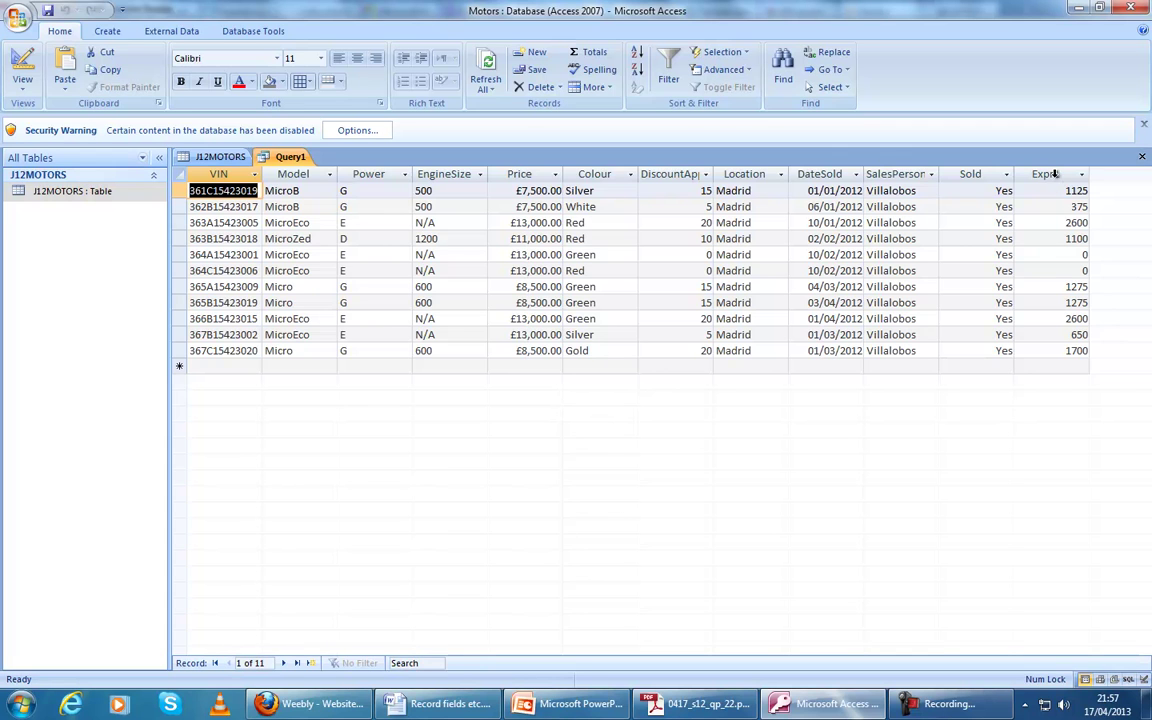
Step: Rename the Expr1 column to Discount, then switch to the exam PDF
{"action": "left_click", "coordinate": [22, 62]}
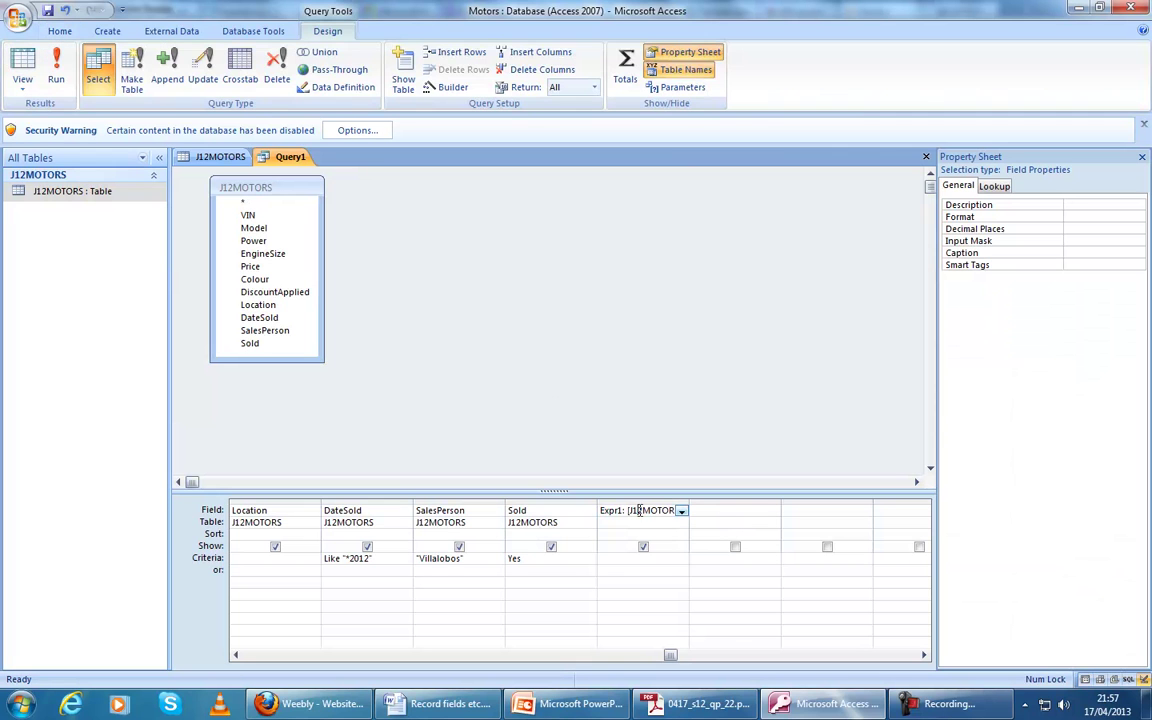
{"action": "double_click", "coordinate": [611, 510]}
{"action": "type", "text": "Duis"}
{"action": "key", "text": "BackSpace"}
{"action": "key", "text": "BackSpace"}
{"action": "key", "text": "BackSpace"}
{"action": "type", "text": "iscount"}
{"action": "key", "text": "alt+Tab"}
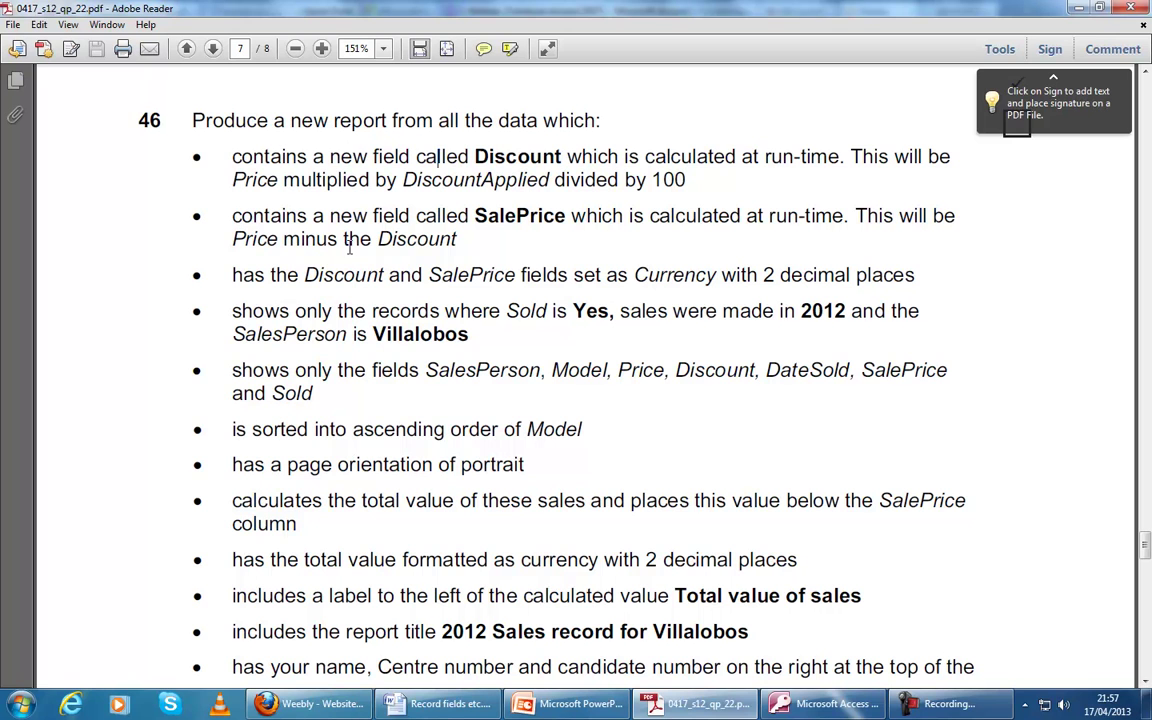
Step: Add a calculated column [J12MOTORS]![Price] - Discount after Discount using the Expression Builder
{"action": "left_click", "coordinate": [856, 710]}
{"action": "type", "text": ": [J12MOTOR"}
{"action": "left_click", "coordinate": [748, 512]}
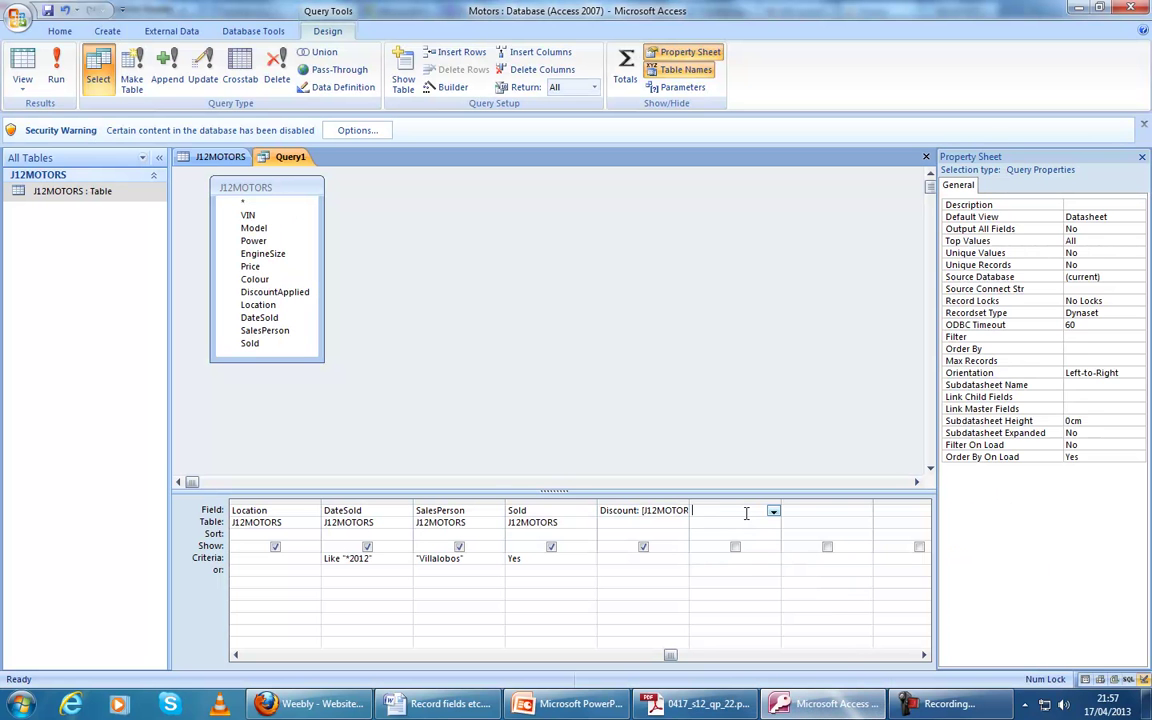
{"action": "right_click", "coordinate": [745, 518]}
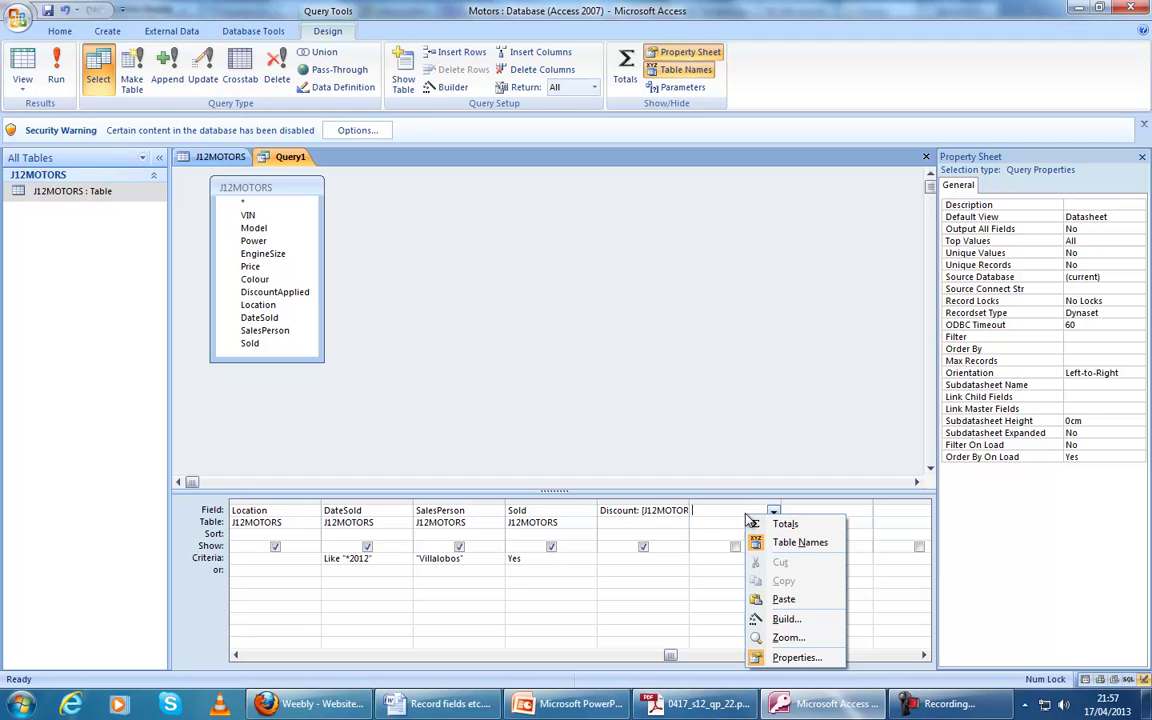
{"action": "left_click", "coordinate": [786, 619]}
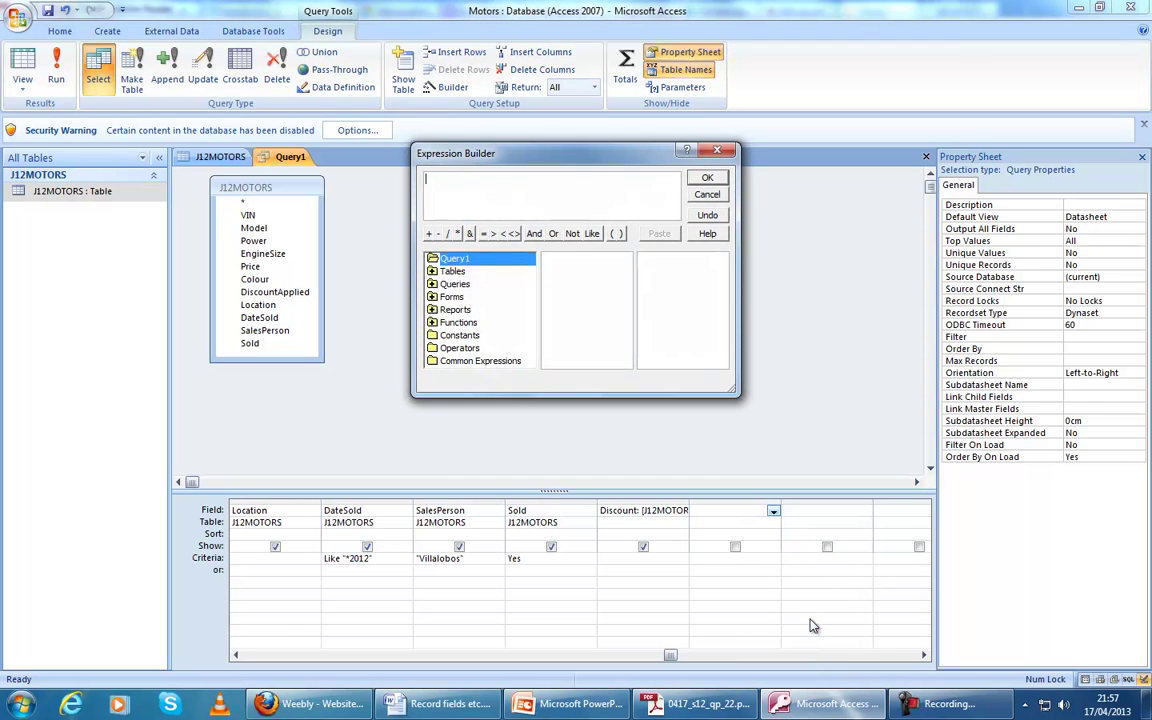
{"action": "double_click", "coordinate": [452, 271]}
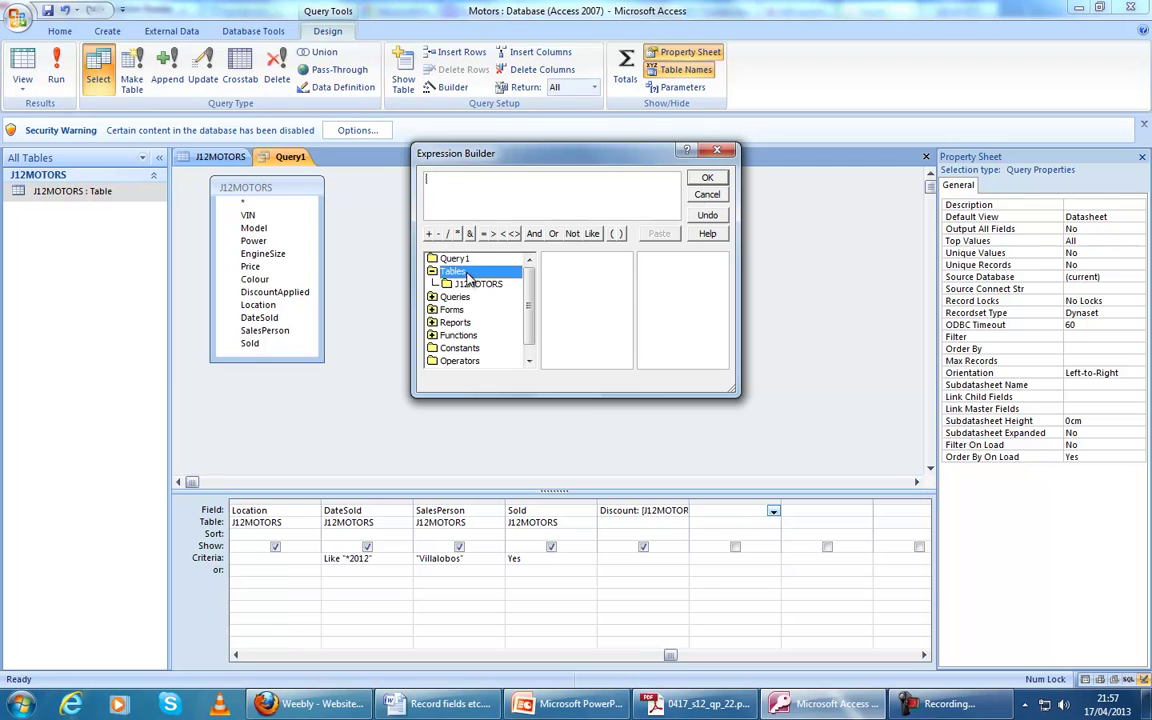
{"action": "left_click", "coordinate": [478, 284]}
{"action": "double_click", "coordinate": [556, 300]}
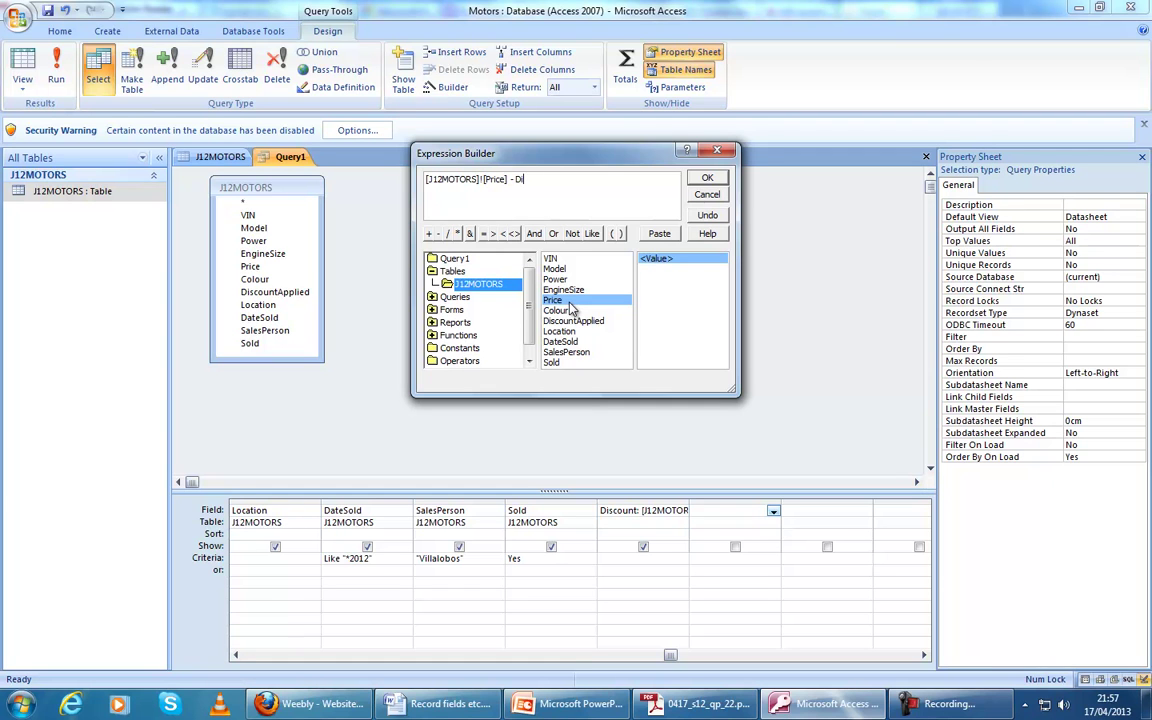
{"action": "type", "text": "- Discount"}
{"action": "left_click_drag", "start_coordinate": [549, 179], "coordinate": [521, 177]}
{"action": "left_click", "coordinate": [559, 179]}
{"action": "left_click", "coordinate": [710, 179]}
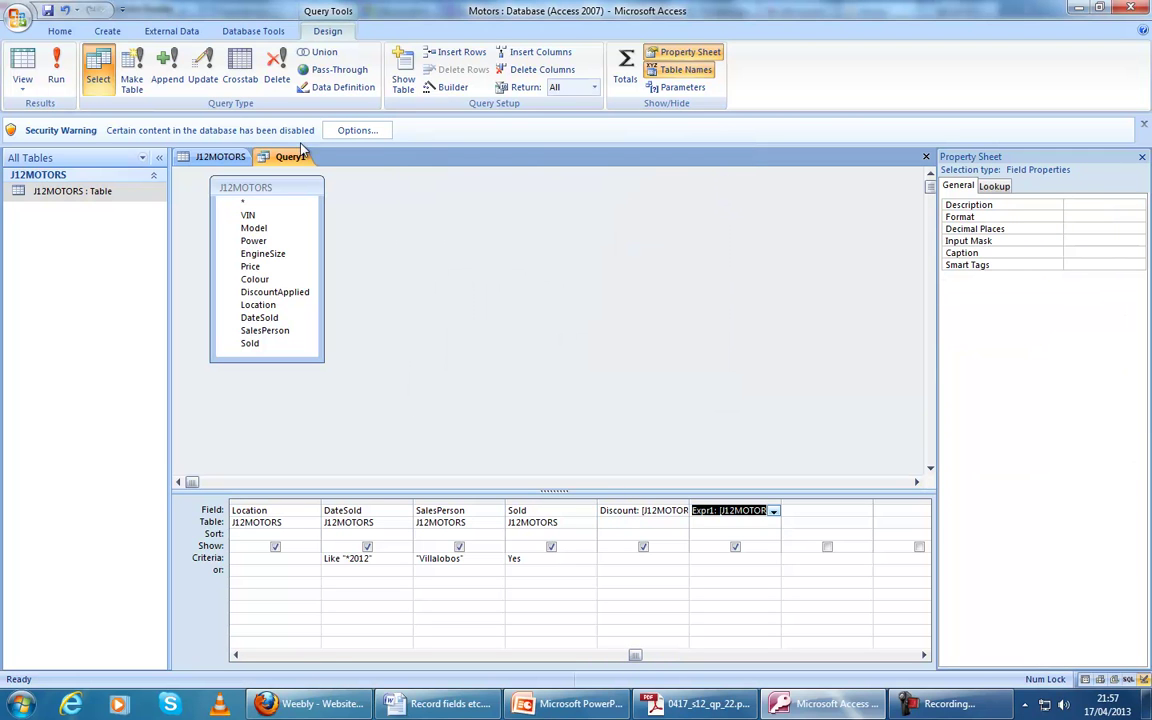
Step: Run Query1 to check both calculated columns, then consult the exam question
{"action": "left_click", "coordinate": [56, 70]}
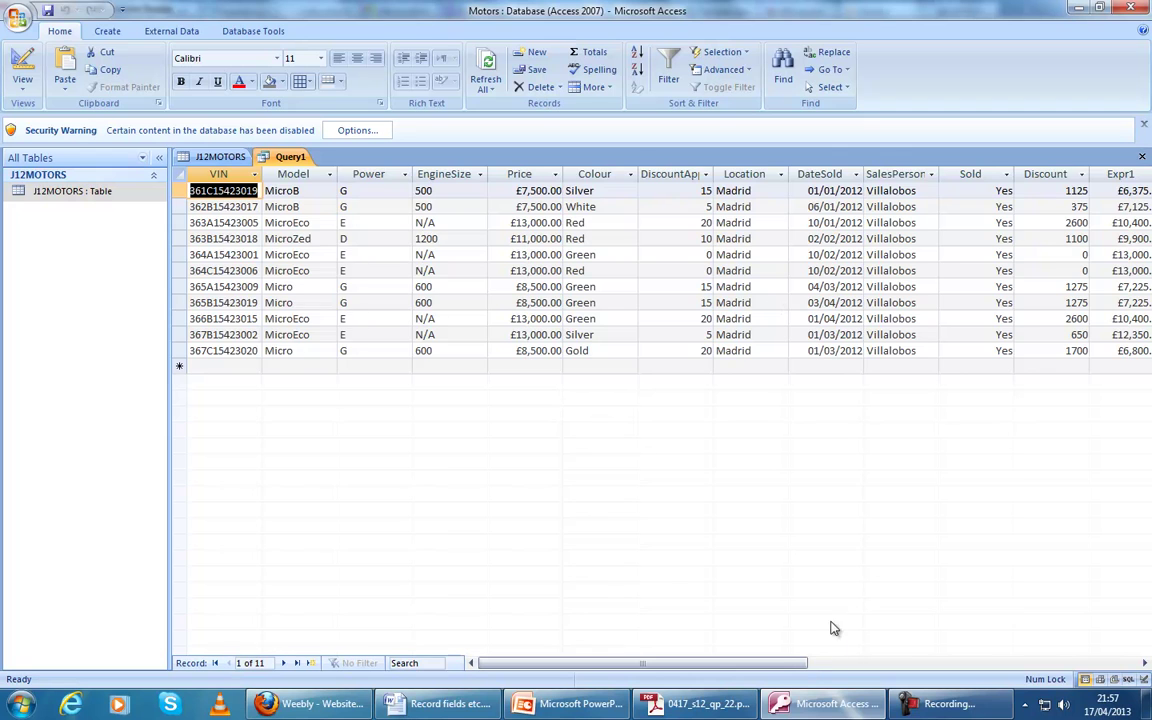
{"action": "left_click", "coordinate": [828, 663]}
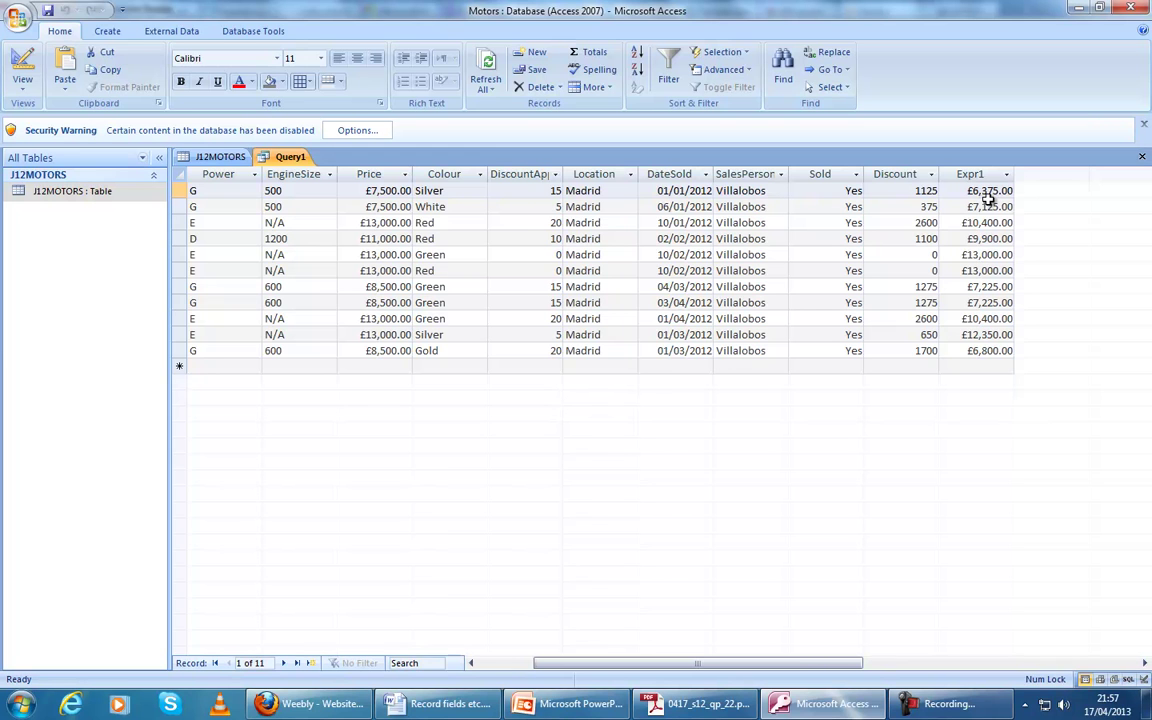
{"action": "left_click", "coordinate": [20, 58]}
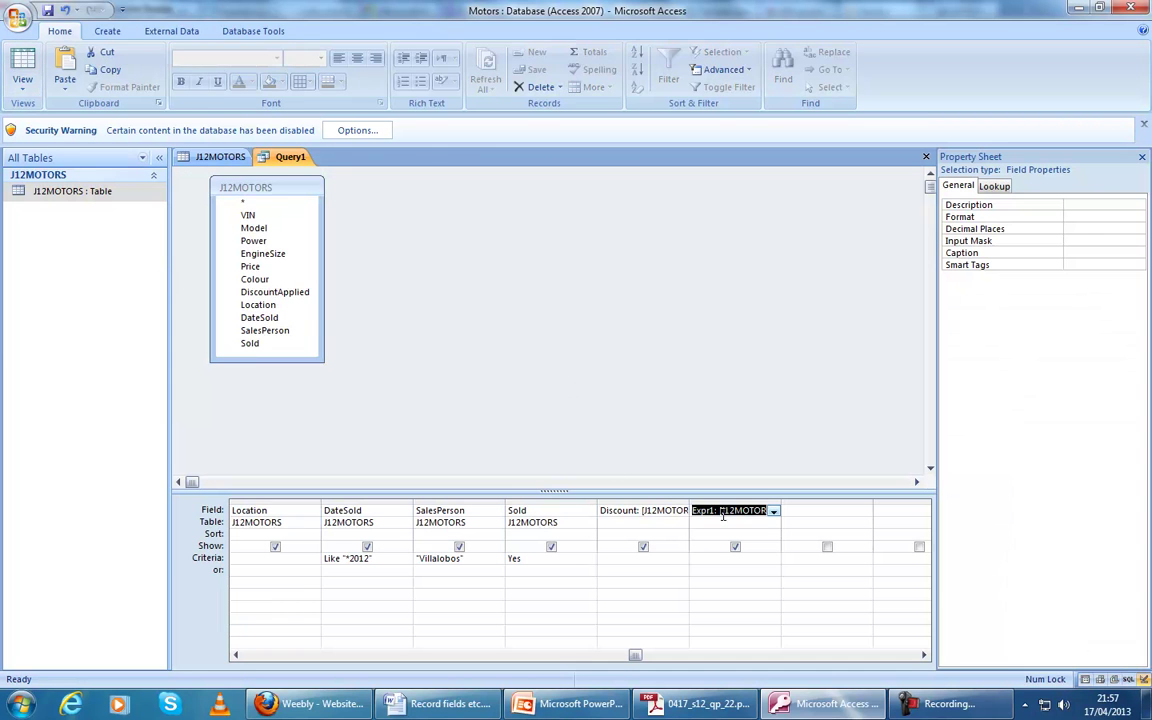
{"action": "left_click", "coordinate": [715, 512]}
{"action": "double_click", "coordinate": [715, 512]}
{"action": "left_click", "coordinate": [697, 704]}
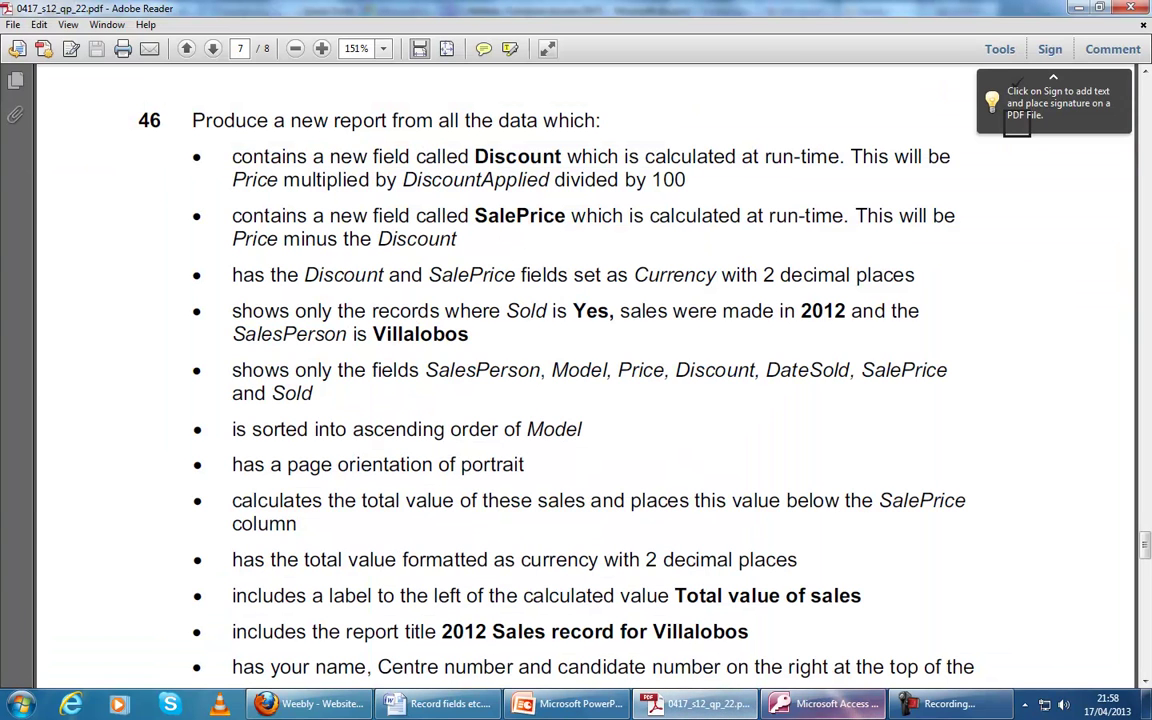
Step: Rename the Expr1 column to 'Sale Price' and rerun the query
{"action": "left_click", "coordinate": [823, 704]}
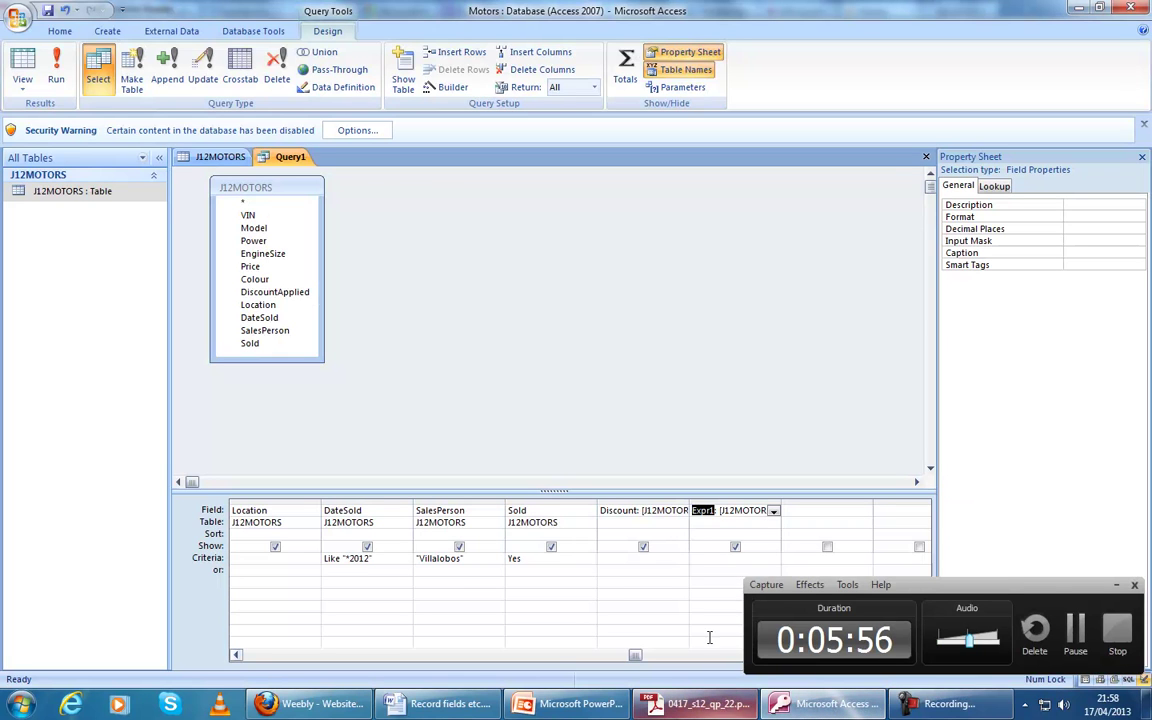
{"action": "left_click", "coordinate": [712, 512]}
{"action": "double_click", "coordinate": [713, 511]}
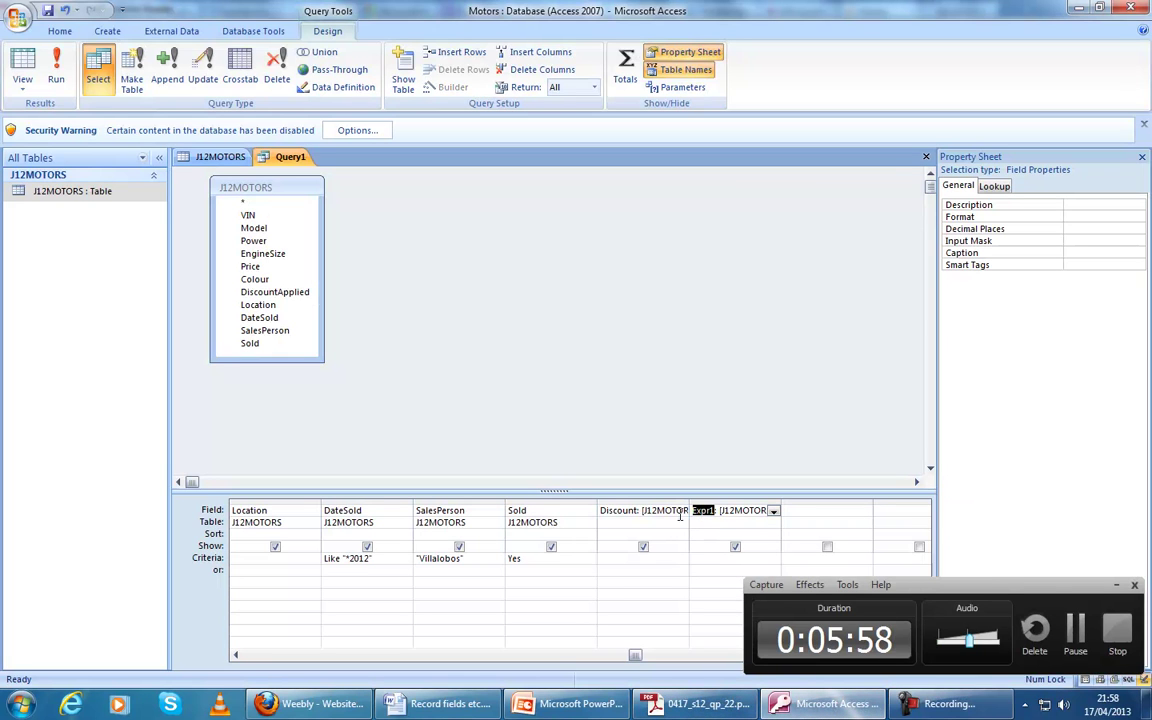
{"action": "type", "text": "Sale Pri"}
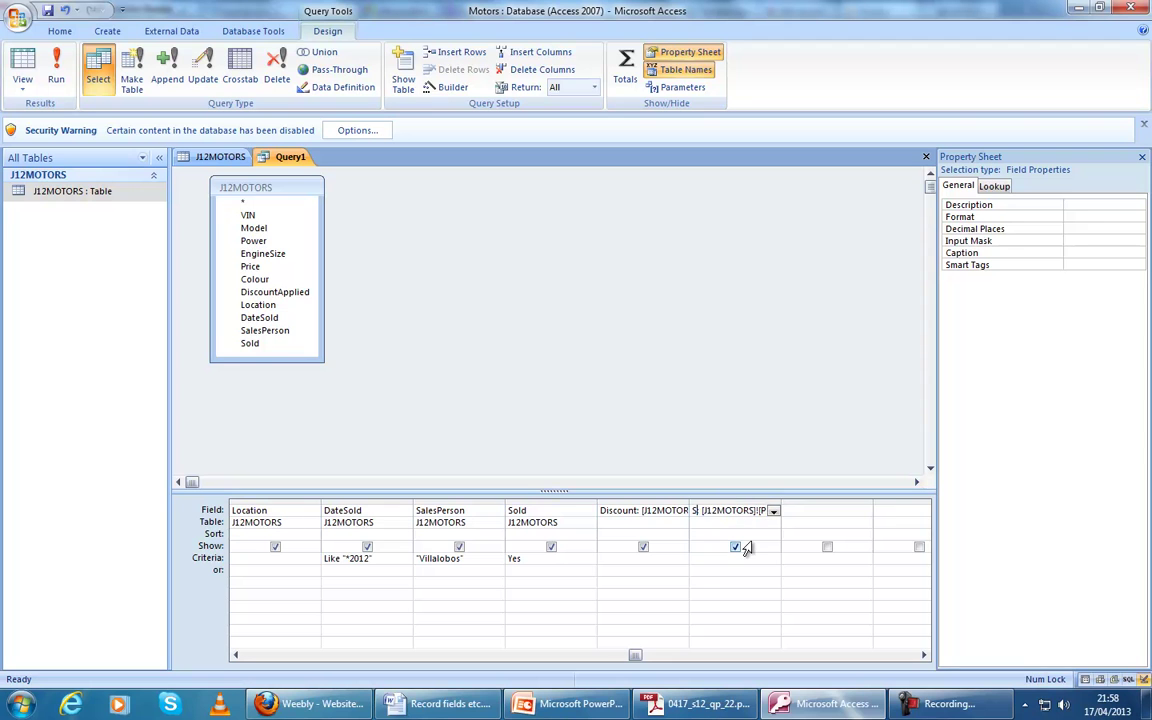
{"action": "type", "text": "ce:"}
{"action": "left_click", "coordinate": [20, 64]}
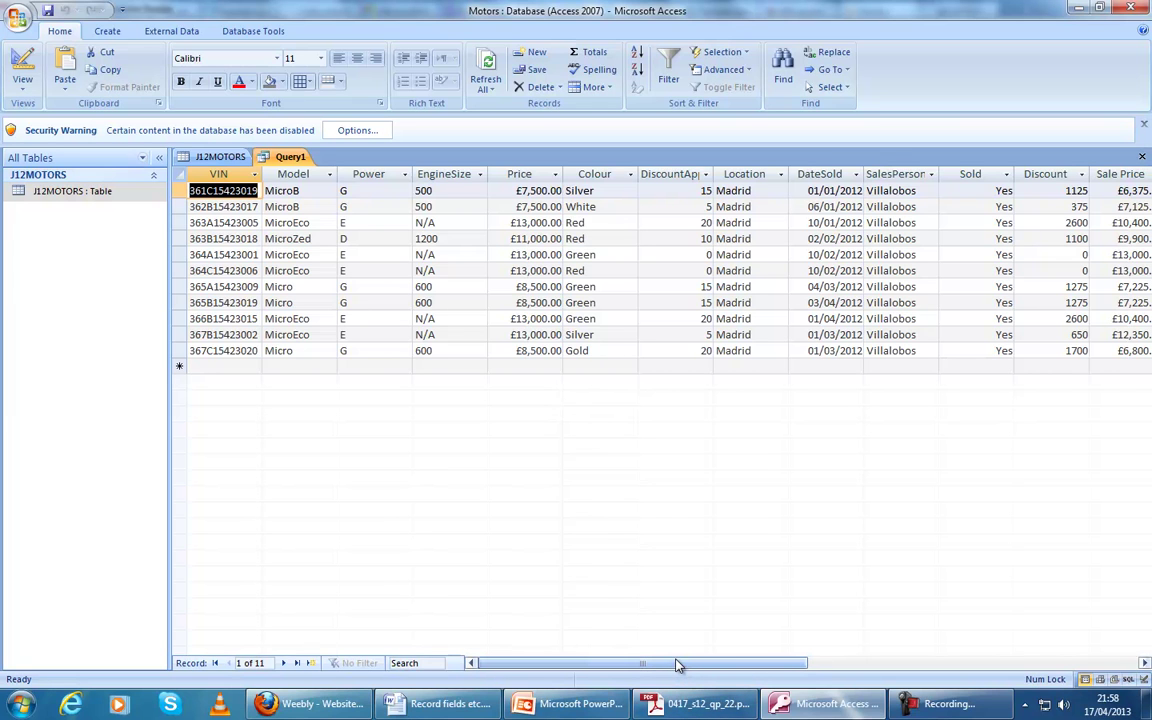
Step: Create a report from Query1, agreeing to save the query first
{"action": "left_click", "coordinate": [96, 32]}
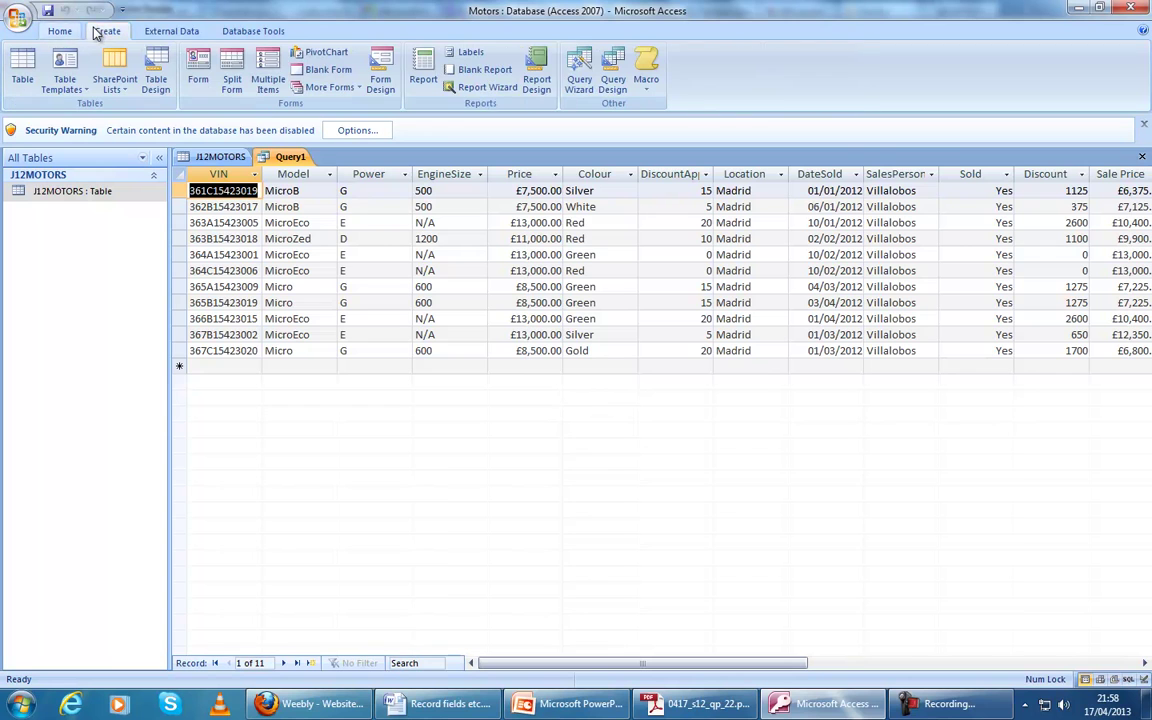
{"action": "left_click", "coordinate": [420, 80]}
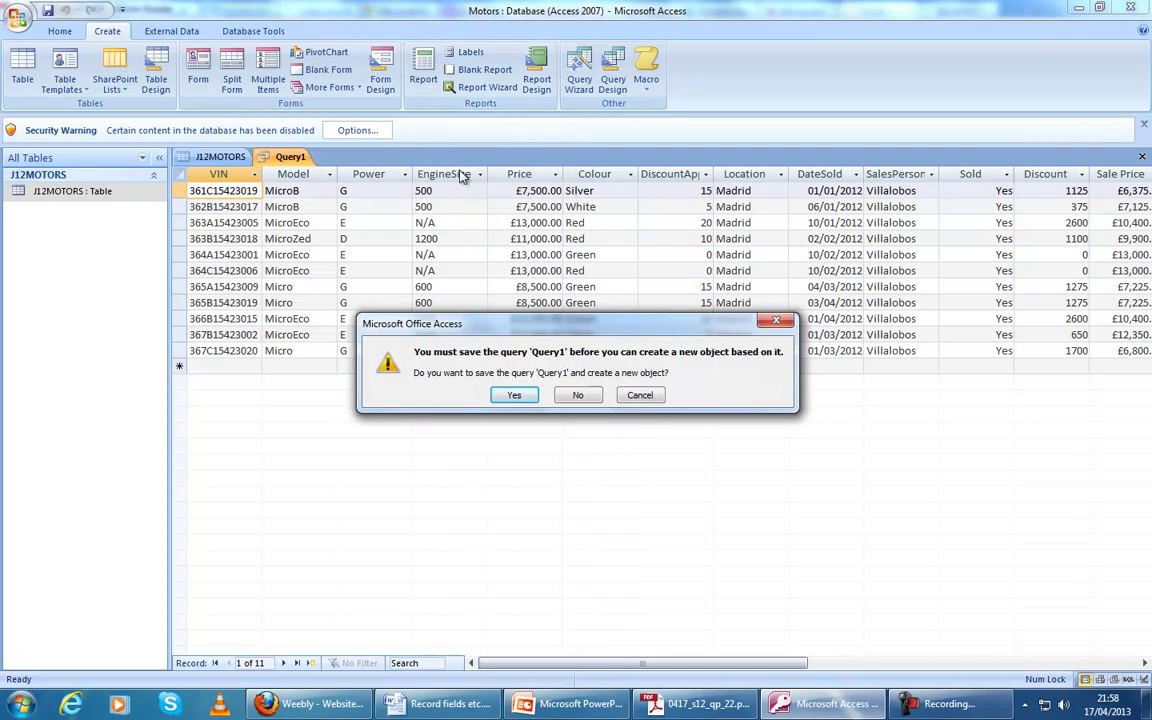
{"action": "left_click", "coordinate": [516, 396]}
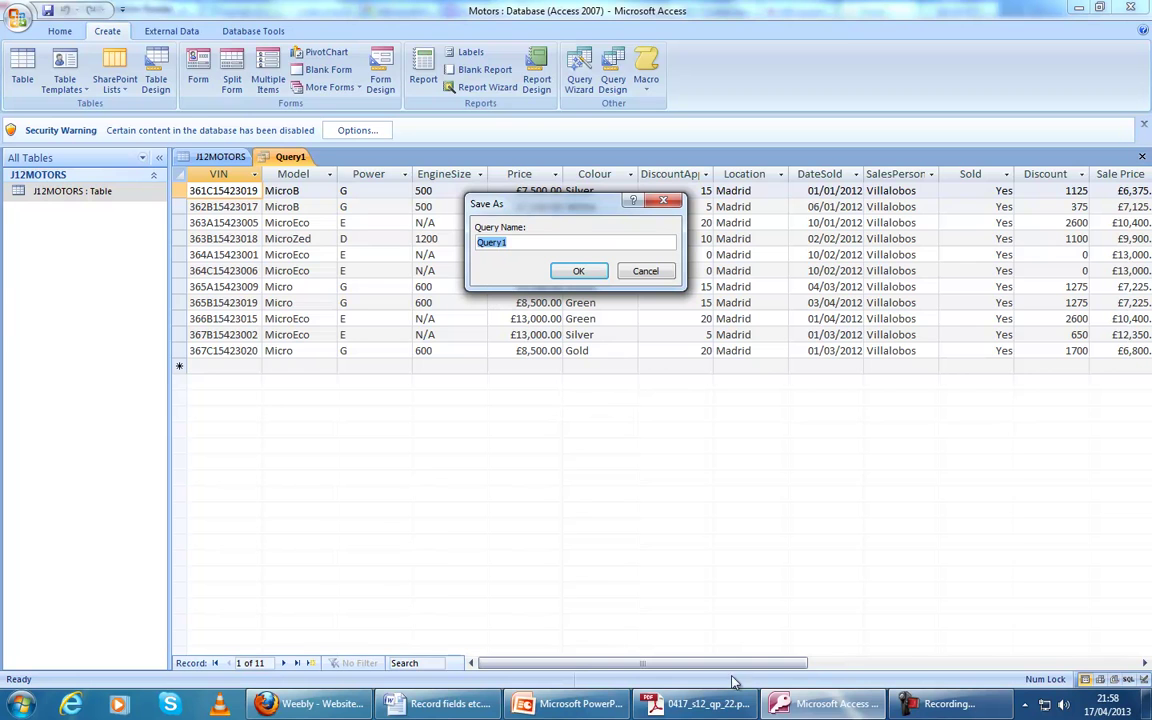
Step: Copy the title '2012 Sales record for Villalobos' from the exam PDF into the Query Name box
{"action": "left_click", "coordinate": [697, 704]}
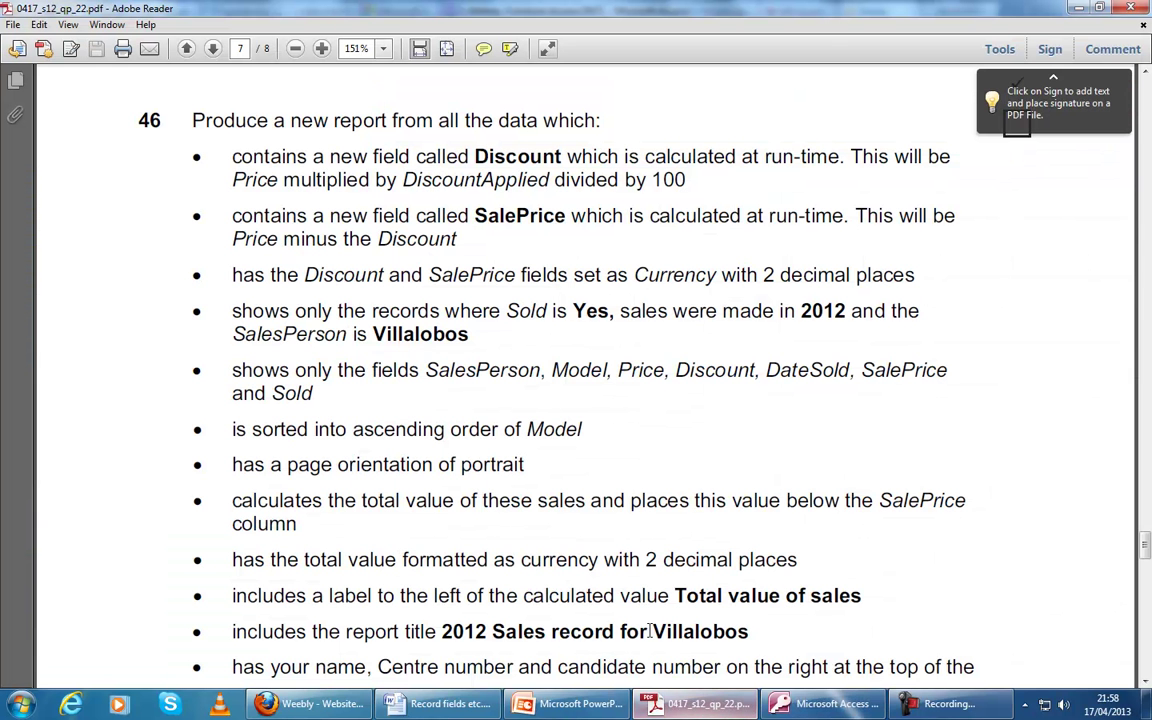
{"action": "scroll", "coordinate": [596, 495], "scroll_direction": "down", "scroll_amount": 1}
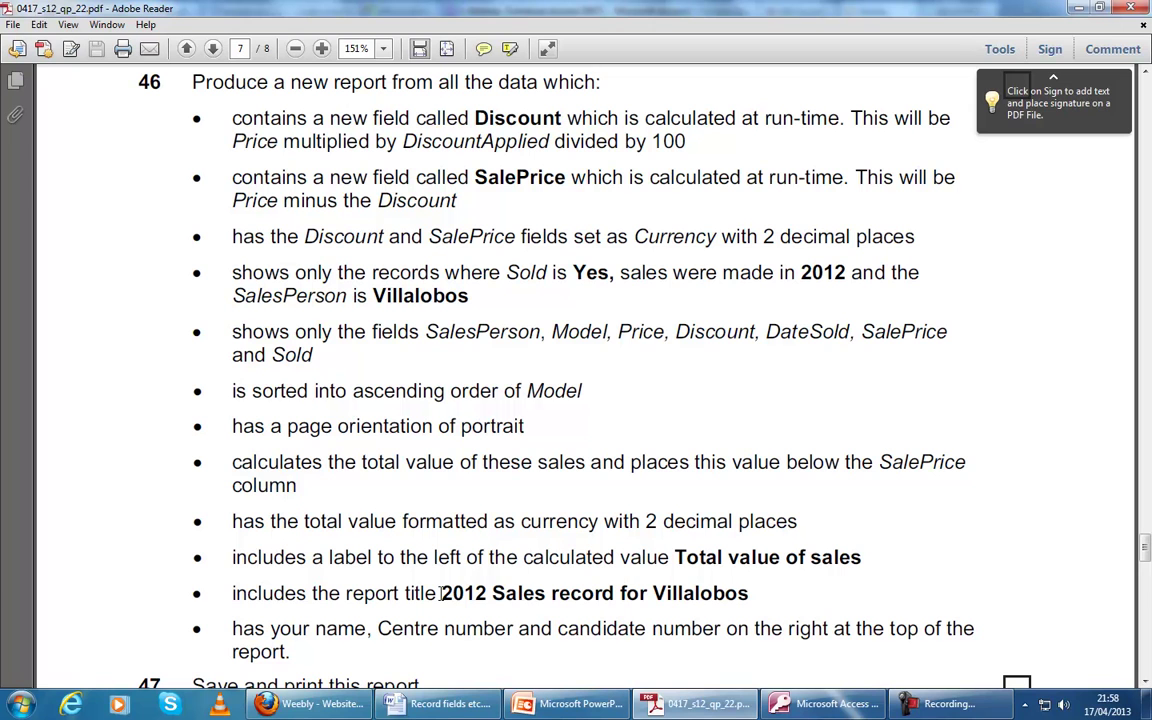
{"action": "left_click_drag", "start_coordinate": [441, 593], "coordinate": [710, 586]}
{"action": "key", "text": "ctrl+c"}
{"action": "right_click", "coordinate": [712, 593]}
{"action": "left_click", "coordinate": [738, 604]}
{"action": "left_click", "coordinate": [778, 703]}
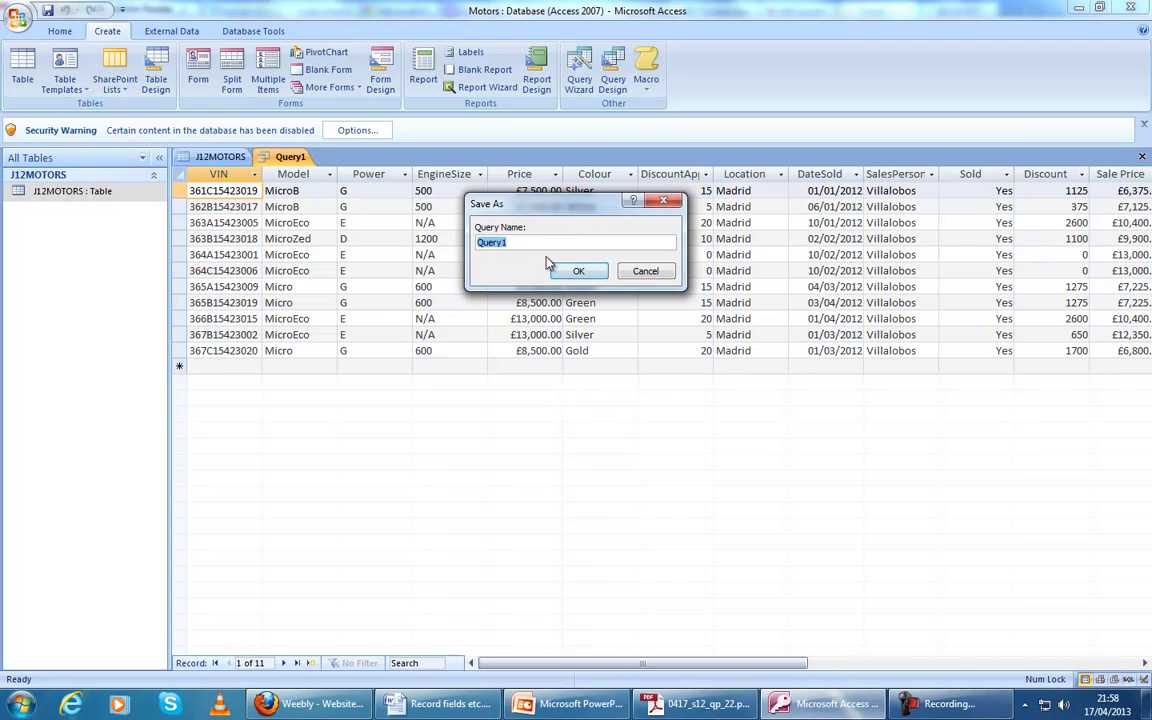
{"action": "key", "text": "ctrl+v"}
Step: Save the query as '2012 Sales record for Villalobos' and narrow the report's Power and Model columns
{"action": "left_click", "coordinate": [580, 272]}
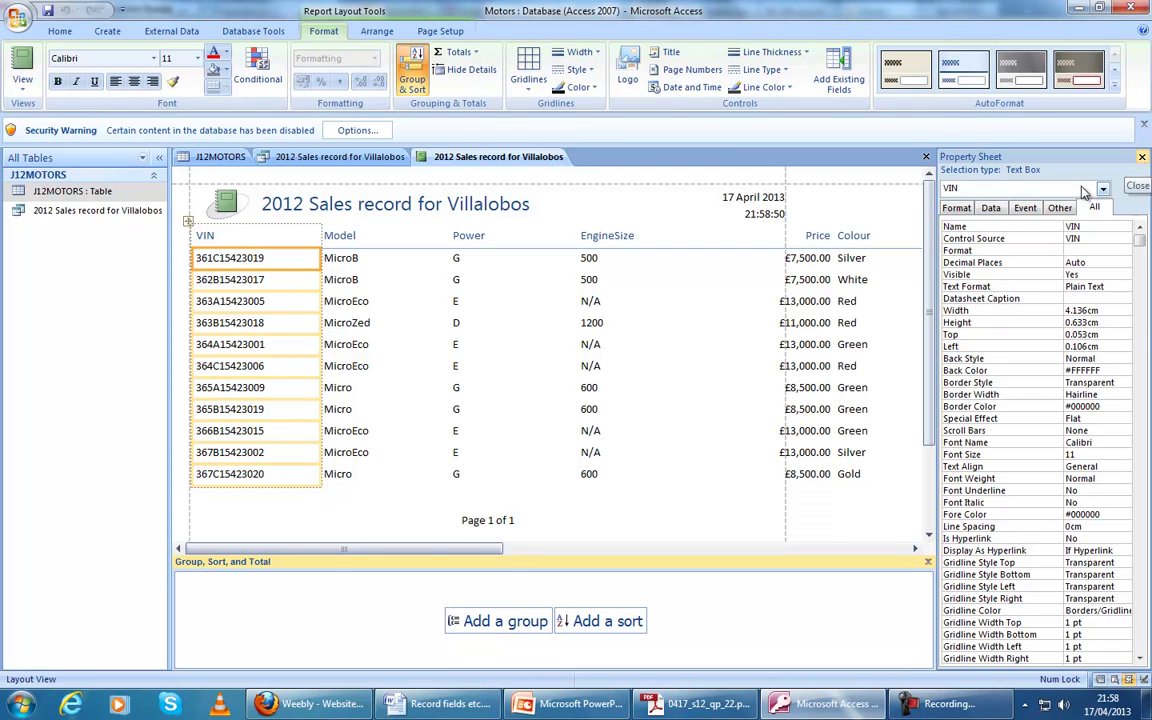
{"action": "mouse_move", "coordinate": [432, 550]}
{"action": "left_mouse_down"}
{"action": "mouse_move", "coordinate": [514, 545]}
{"action": "mouse_move", "coordinate": [421, 556]}
{"action": "left_mouse_up"}
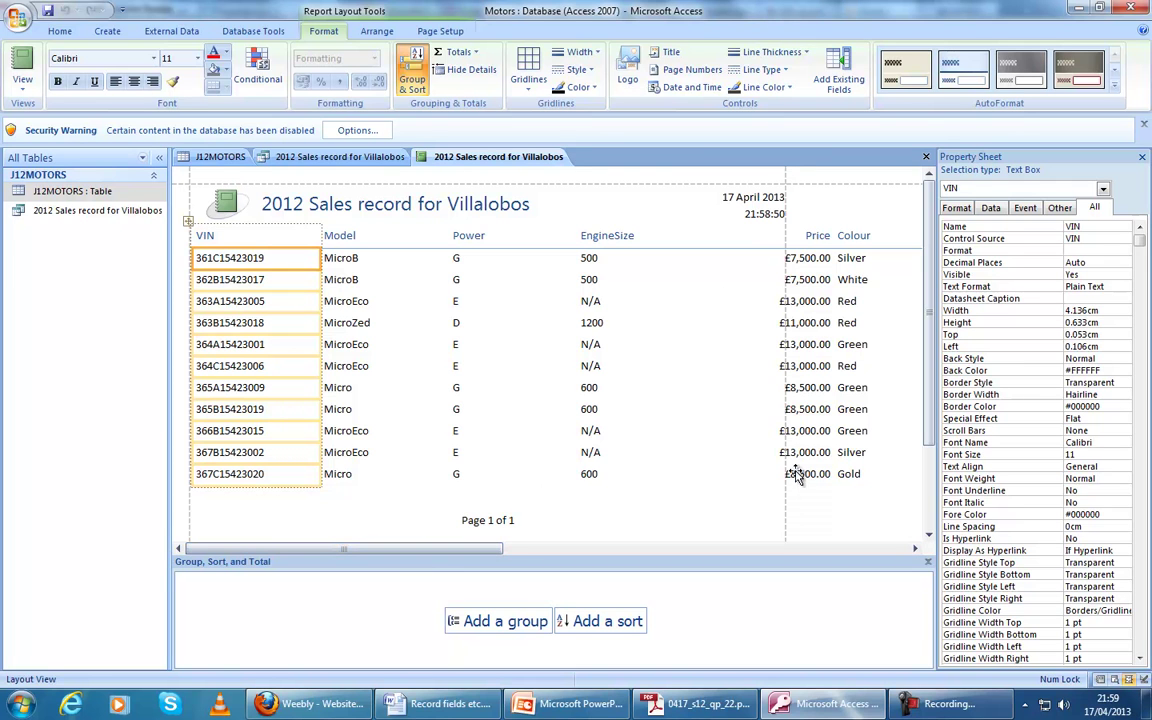
{"action": "left_click", "coordinate": [466, 237]}
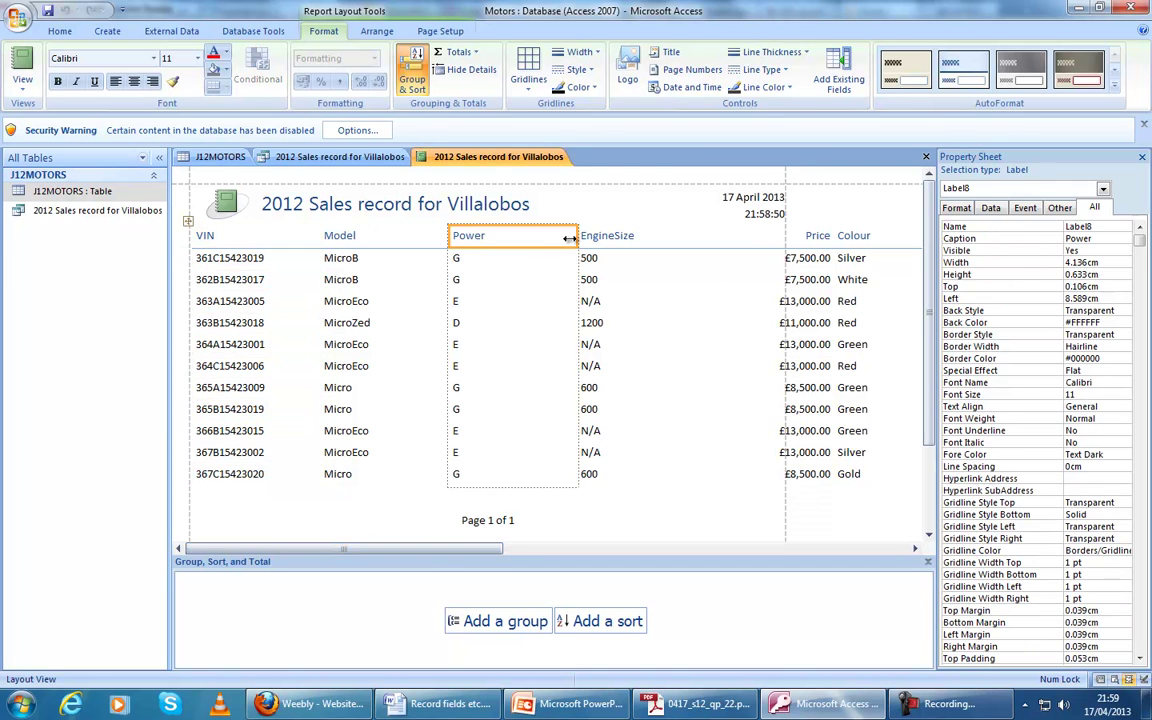
{"action": "left_click_drag", "start_coordinate": [507, 241], "coordinate": [507, 241]}
{"action": "left_click", "coordinate": [416, 234]}
{"action": "left_click_drag", "start_coordinate": [437, 236], "coordinate": [277, 237]}
Step: Narrow the VIN, EngineSize, Price and Colour columns in the report layout
{"action": "left_click", "coordinate": [283, 238]}
{"action": "left_click", "coordinate": [455, 236]}
{"action": "left_click_drag", "start_coordinate": [529, 240], "coordinate": [468, 239]}
{"action": "left_click", "coordinate": [553, 242]}
{"action": "left_click_drag", "start_coordinate": [594, 239], "coordinate": [533, 237]}
{"action": "left_click", "coordinate": [579, 237]}
{"action": "left_click_drag", "start_coordinate": [662, 238], "coordinate": [600, 237]}
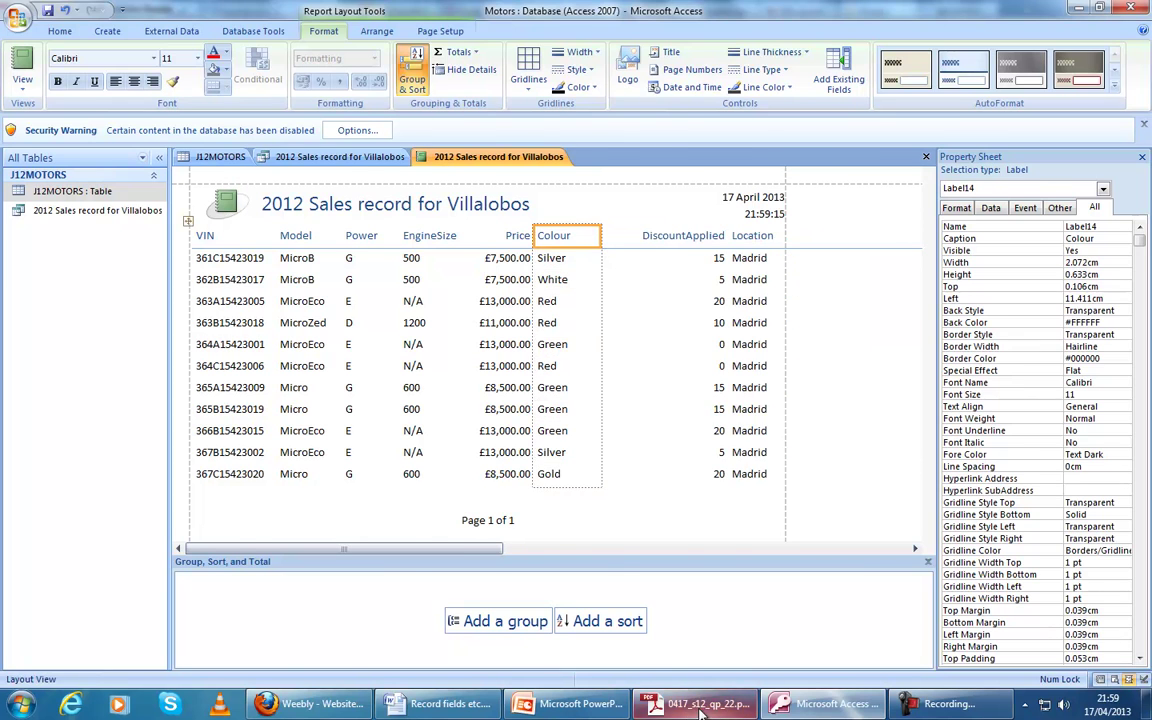
Step: Review the task sheet, then further adjust the VIN column and layout widths
{"action": "left_click", "coordinate": [700, 705]}
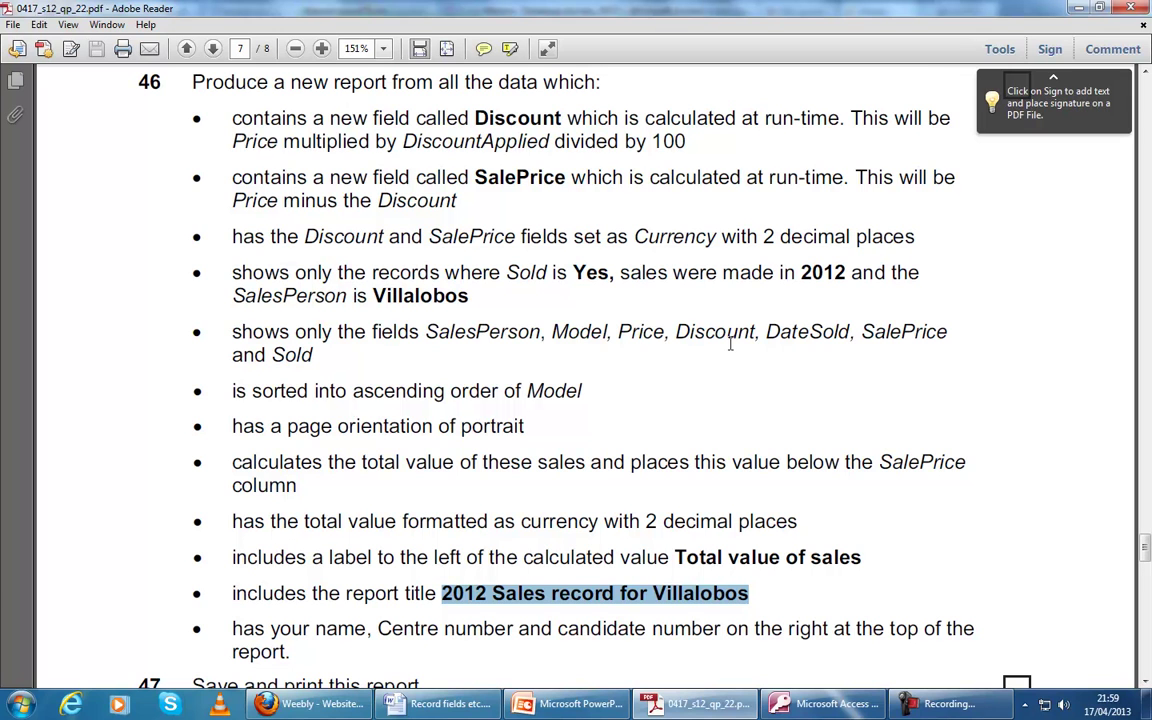
{"action": "left_click", "coordinate": [825, 704]}
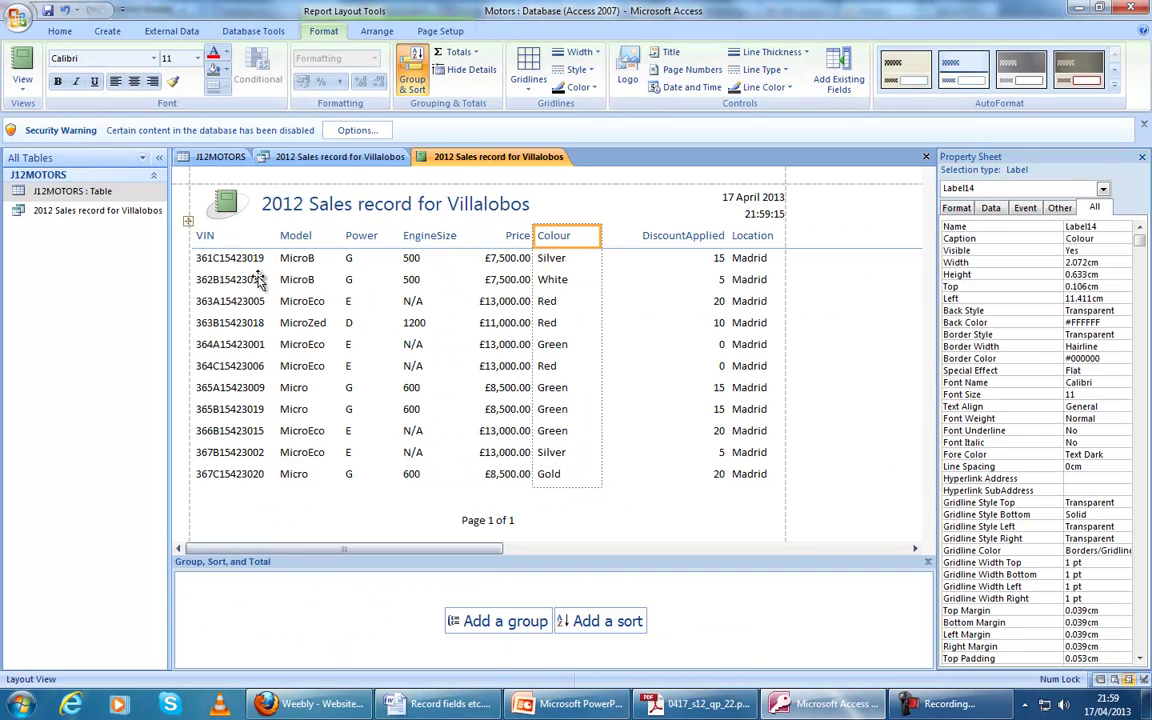
{"action": "left_click", "coordinate": [208, 236]}
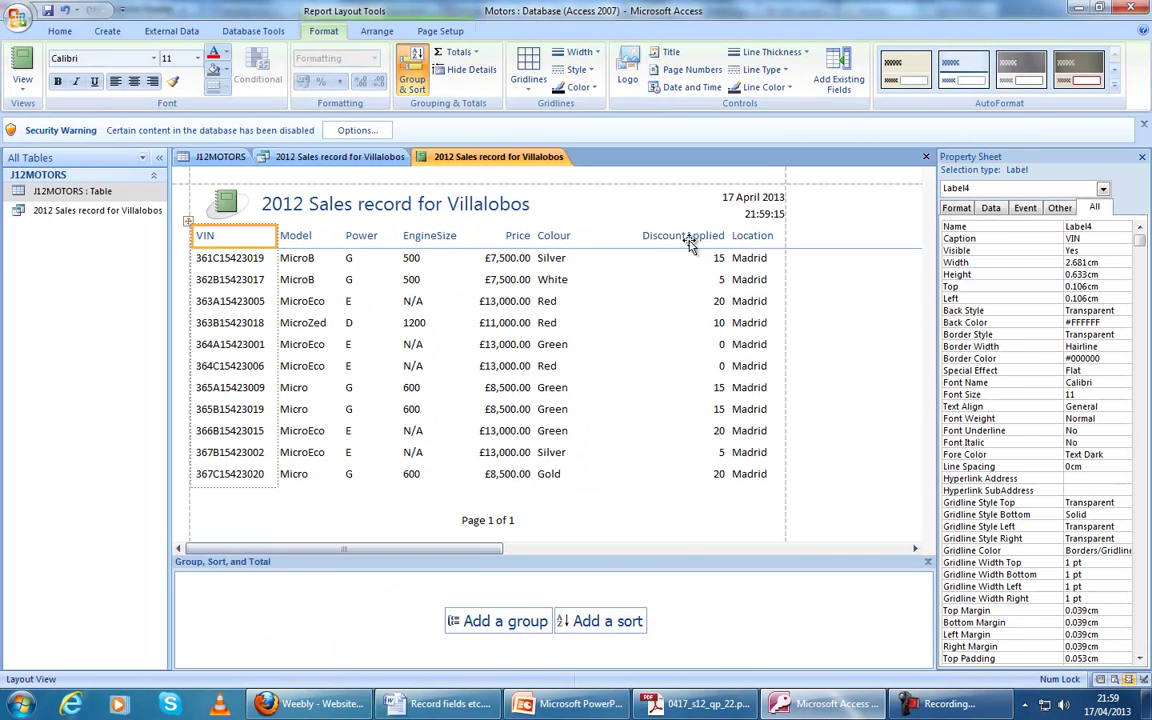
{"action": "left_click_drag", "start_coordinate": [437, 549], "coordinate": [380, 555]}
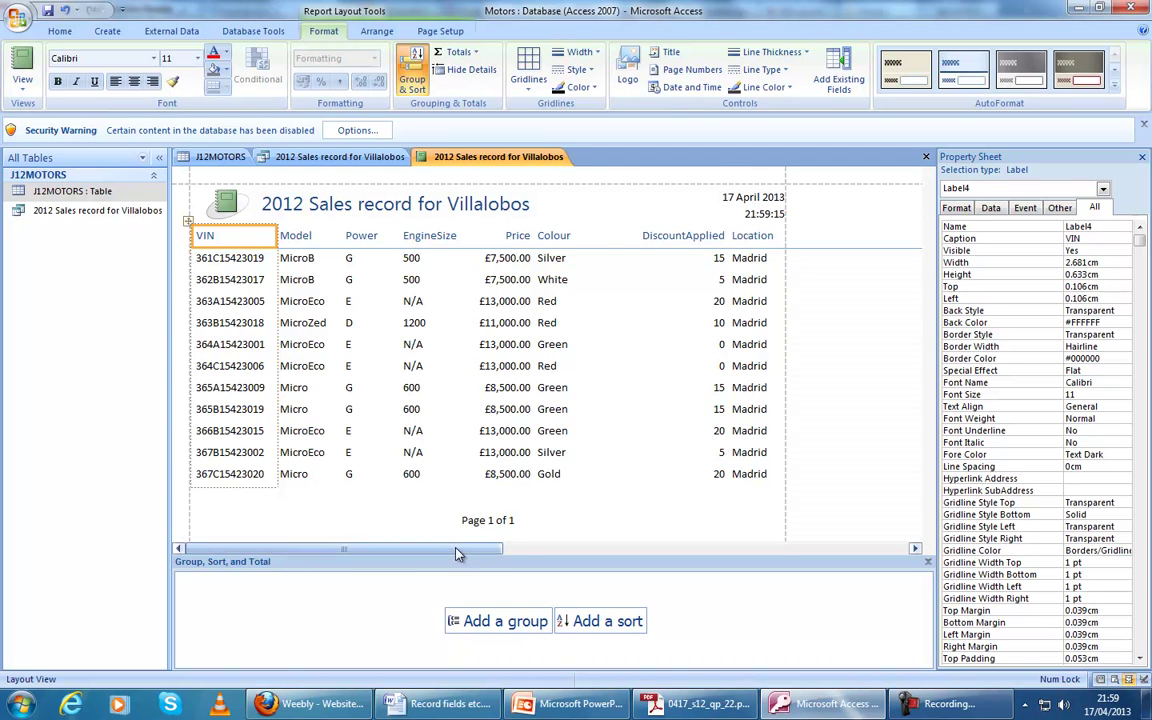
{"action": "left_click_drag", "start_coordinate": [458, 549], "coordinate": [481, 549]}
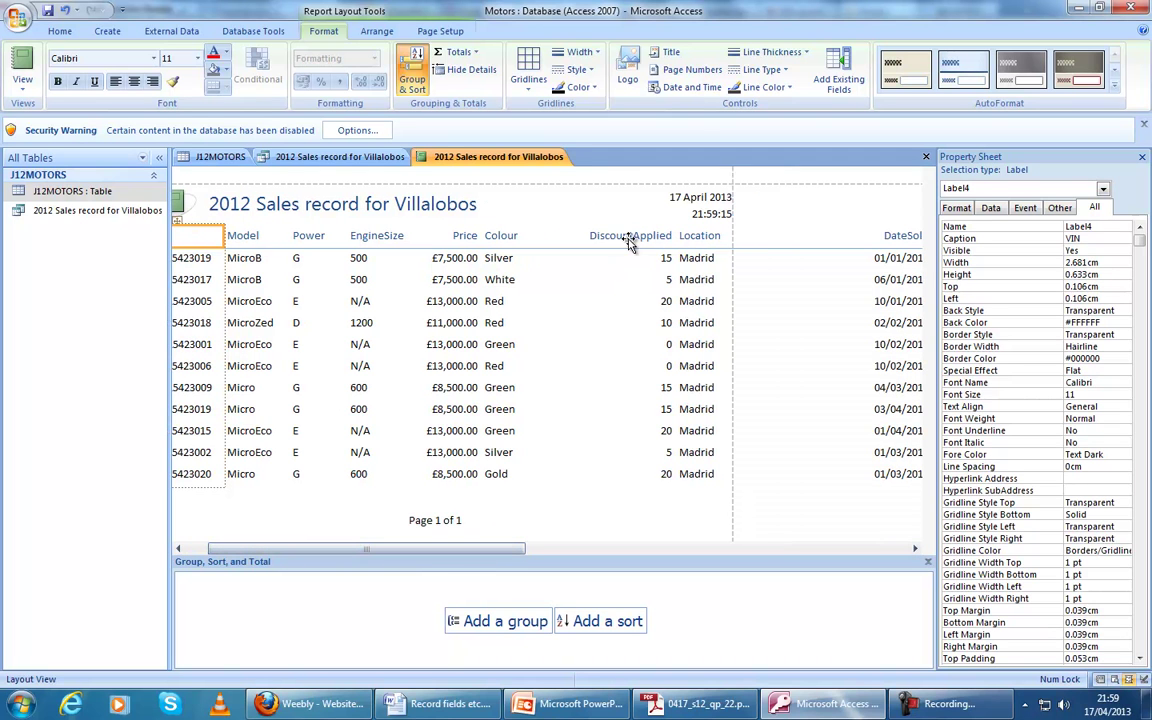
{"action": "left_click", "coordinate": [836, 707]}
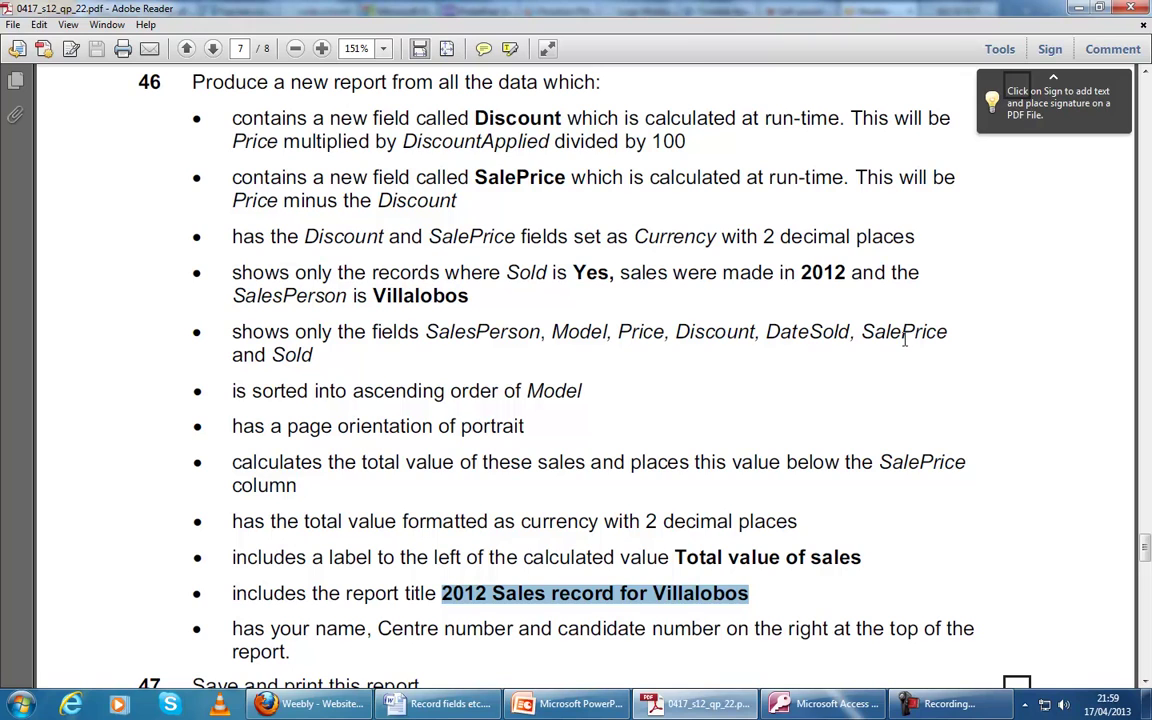
Step: Delete the EngineSize, Power and VIN columns from the report
{"action": "left_click", "coordinate": [705, 705]}
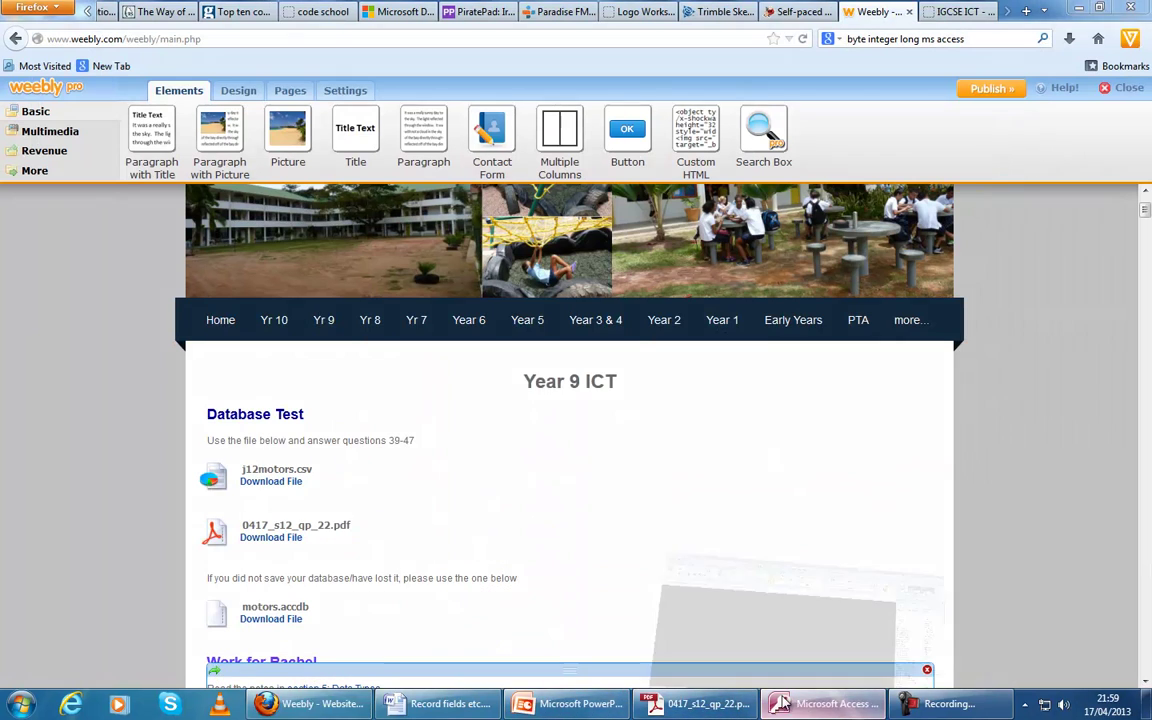
{"action": "left_click", "coordinate": [833, 704]}
{"action": "left_click", "coordinate": [377, 242]}
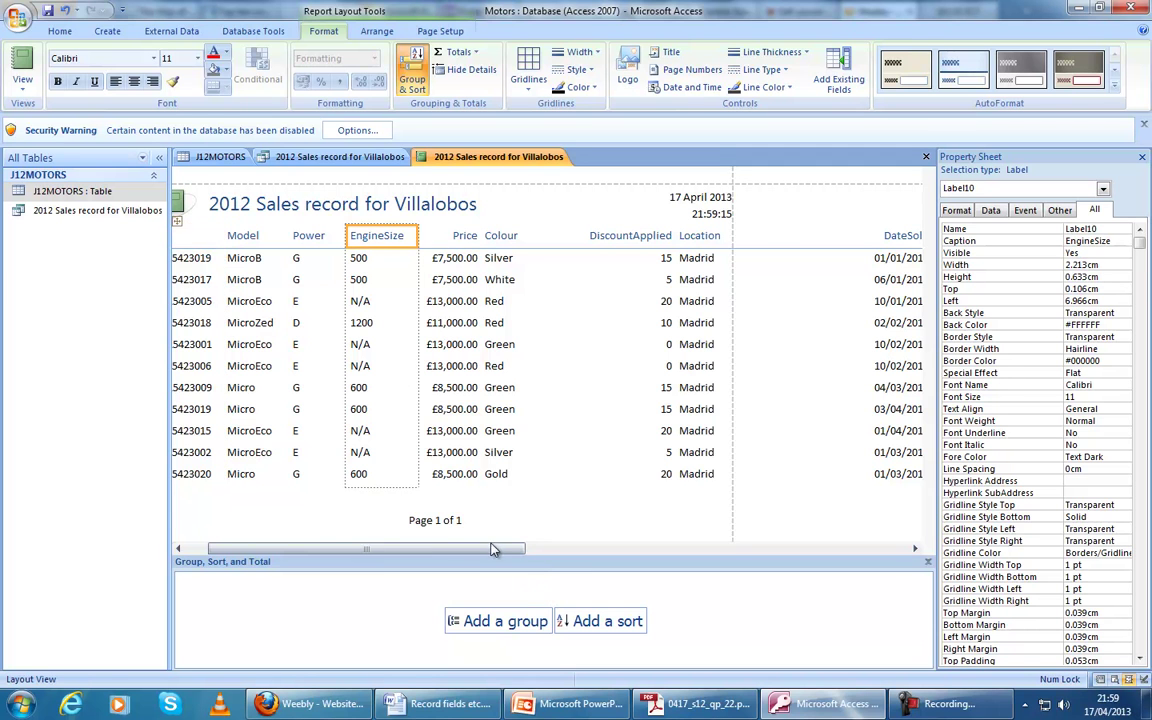
{"action": "left_click_drag", "start_coordinate": [476, 551], "coordinate": [436, 550]}
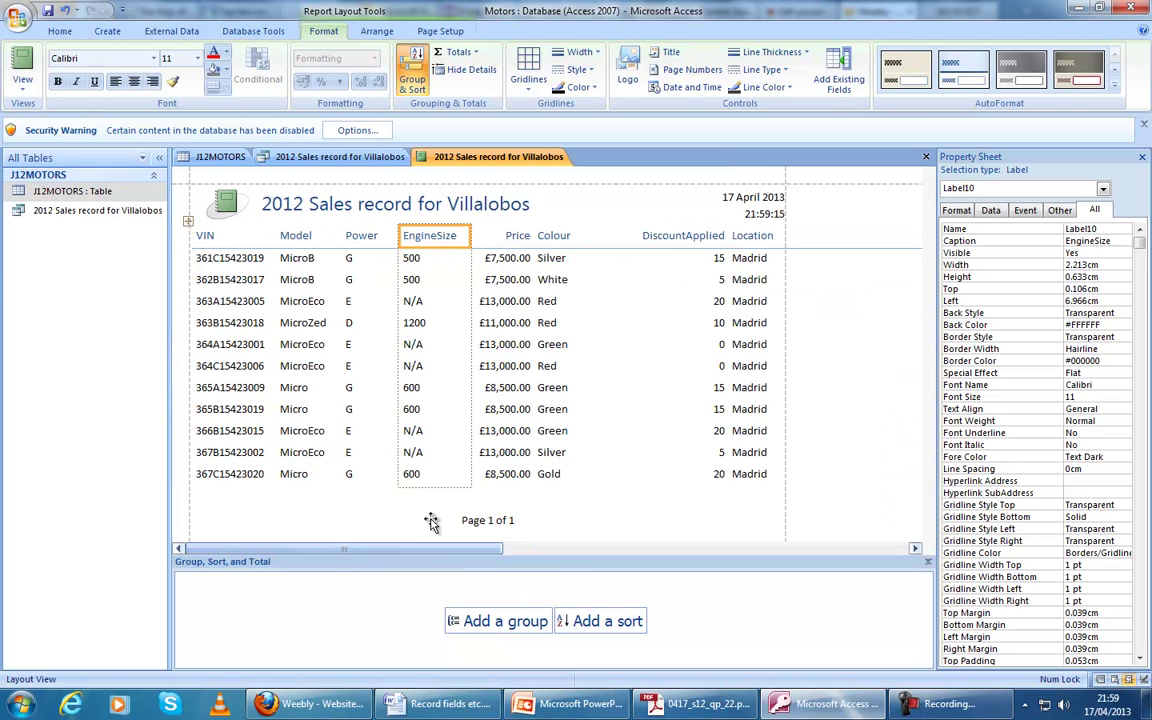
{"action": "key", "text": "Delete"}
{"action": "left_click", "coordinate": [363, 238]}
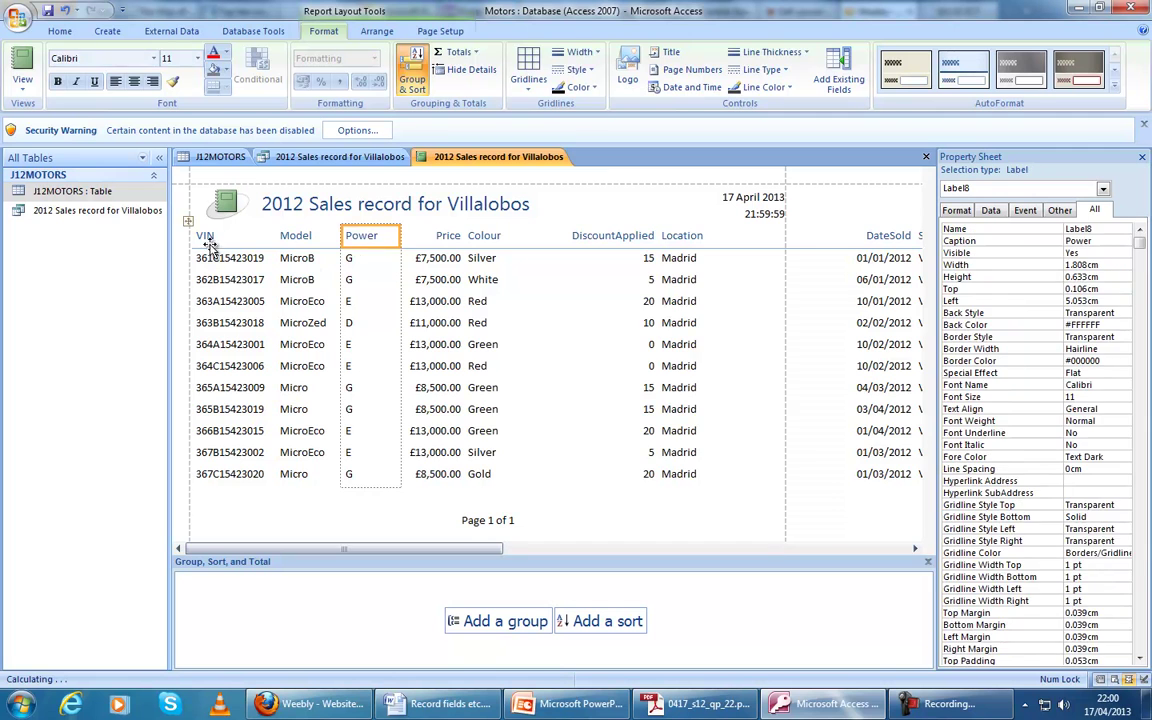
{"action": "key", "text": "Delete"}
{"action": "left_click", "coordinate": [198, 234]}
{"action": "key", "text": "Delete"}
Step: Delete the Colour, DiscountApplied and Location columns from the report
{"action": "left_click", "coordinate": [345, 236]}
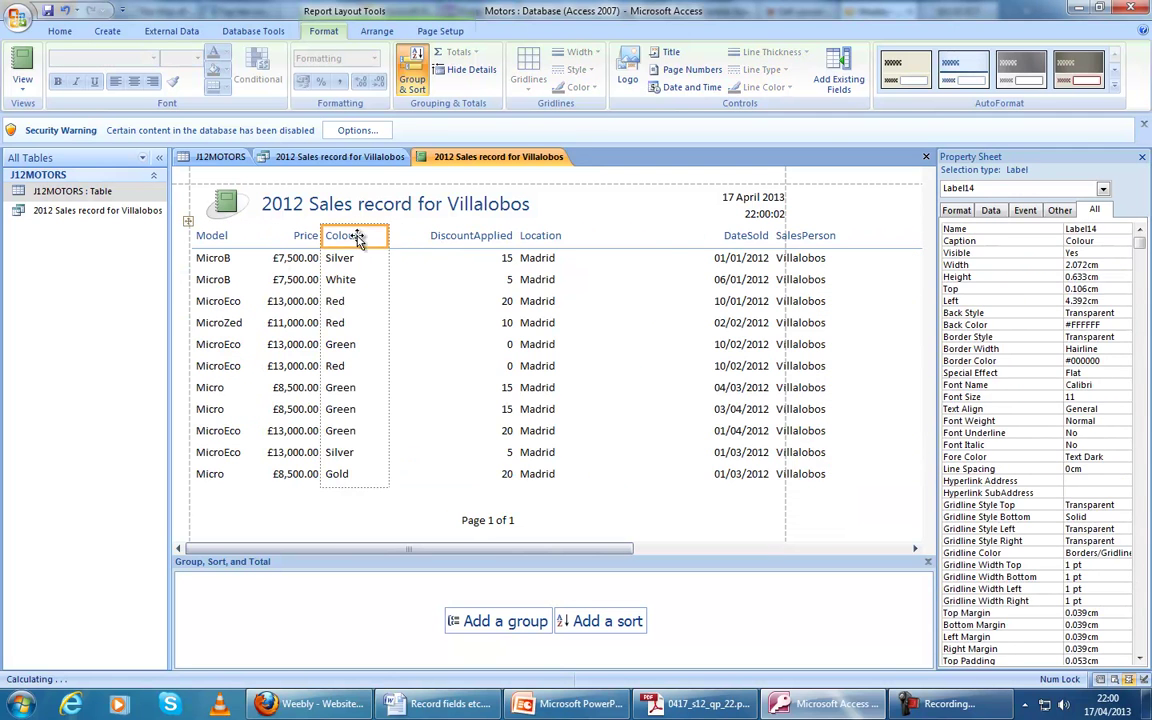
{"action": "key", "text": "Delete"}
{"action": "left_click", "coordinate": [408, 240]}
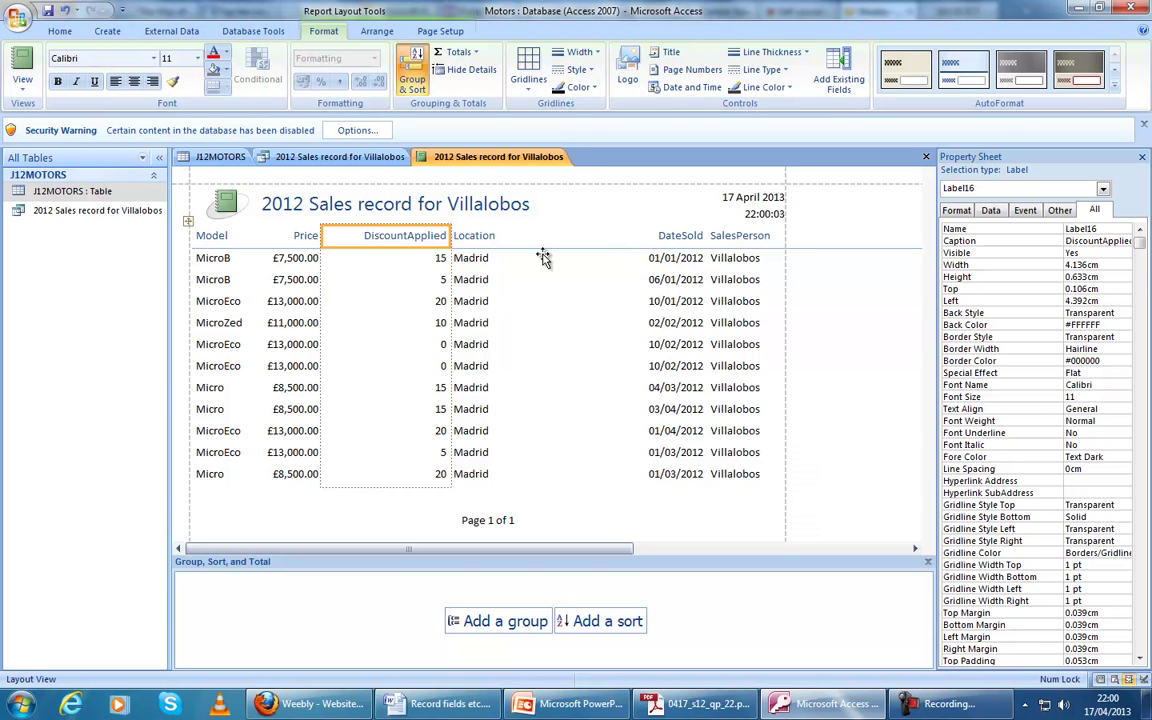
{"action": "key", "text": "Delete"}
{"action": "left_click", "coordinate": [357, 237]}
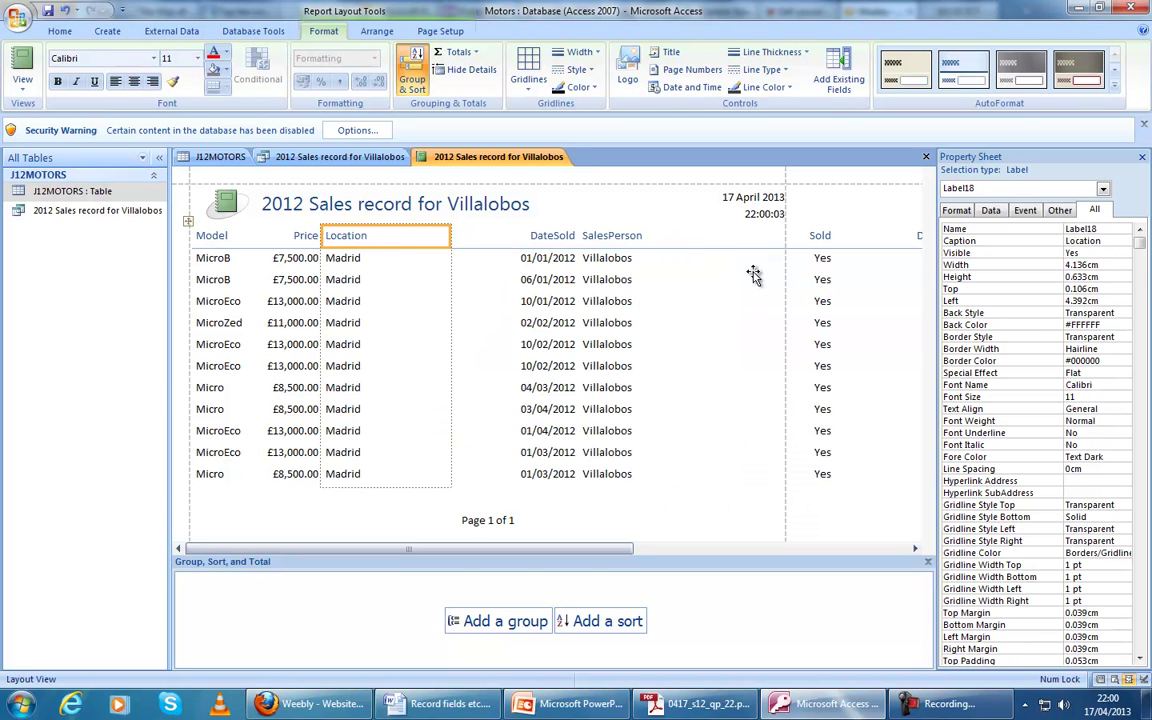
{"action": "key", "text": "Delete"}
Step: Narrow SalesPerson and close the gaps before the Sold, Discount and Sale Price columns
{"action": "left_click", "coordinate": [640, 242]}
{"action": "left_click", "coordinate": [548, 242]}
{"action": "left_click_drag", "start_coordinate": [576, 234], "coordinate": [535, 240]}
{"action": "left_click", "coordinate": [652, 237]}
{"action": "left_click_drag", "start_coordinate": [613, 242], "coordinate": [555, 242]}
{"action": "left_click", "coordinate": [700, 237]}
{"action": "left_click_drag", "start_coordinate": [703, 242], "coordinate": [636, 242]}
{"action": "left_click", "coordinate": [770, 240]}
{"action": "left_click_drag", "start_coordinate": [745, 243], "coordinate": [666, 238]}
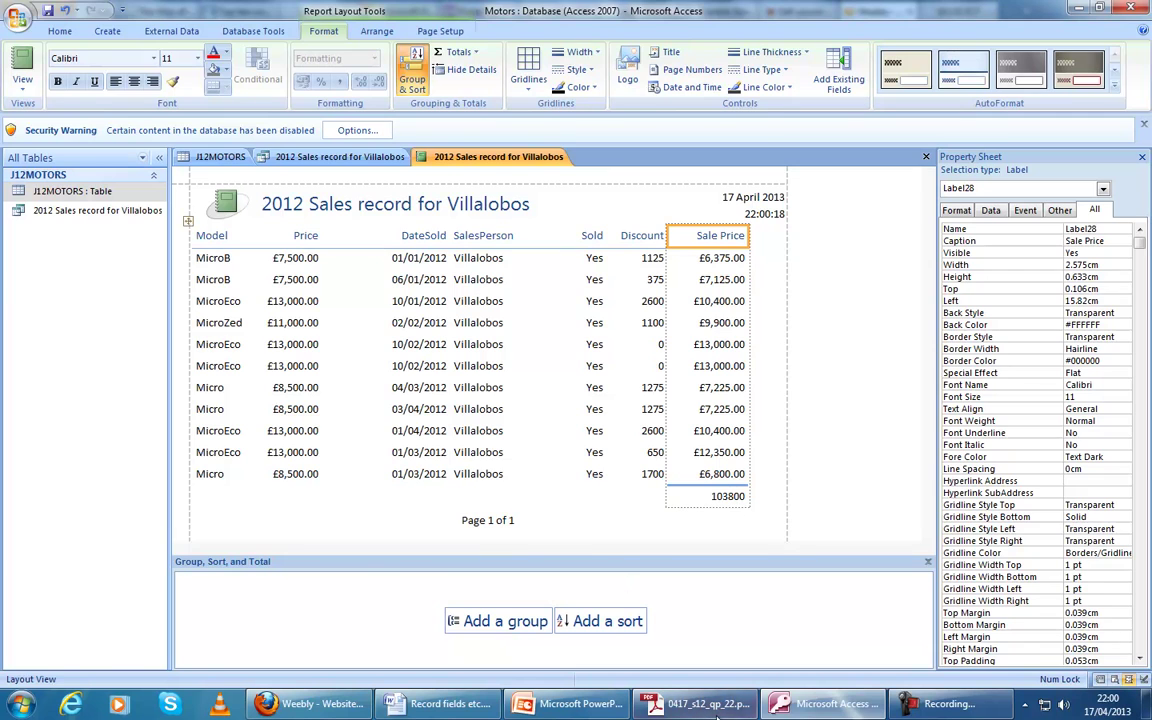
Step: Mark the requirement bullets already covered on the exam task sheet
{"action": "left_click", "coordinate": [800, 704]}
{"action": "left_click", "coordinate": [724, 706]}
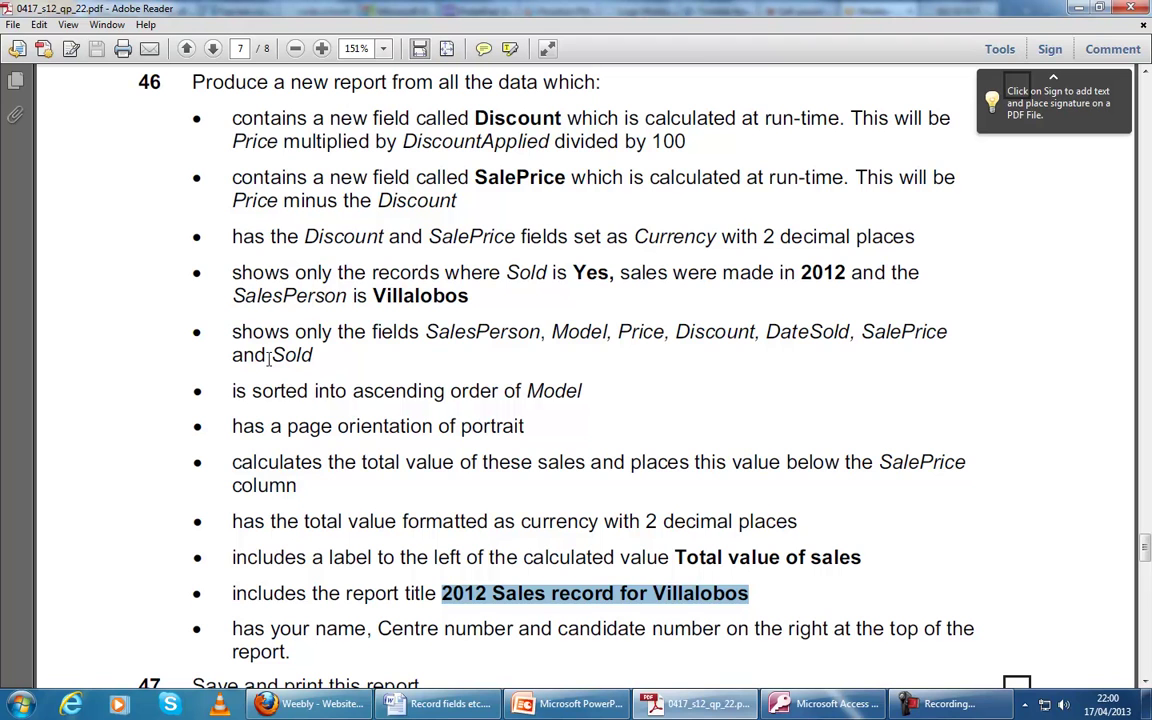
{"action": "left_click_drag", "start_coordinate": [313, 356], "coordinate": [228, 120]}
{"action": "scroll", "coordinate": [437, 254], "scroll_direction": "down", "scroll_amount": 3}
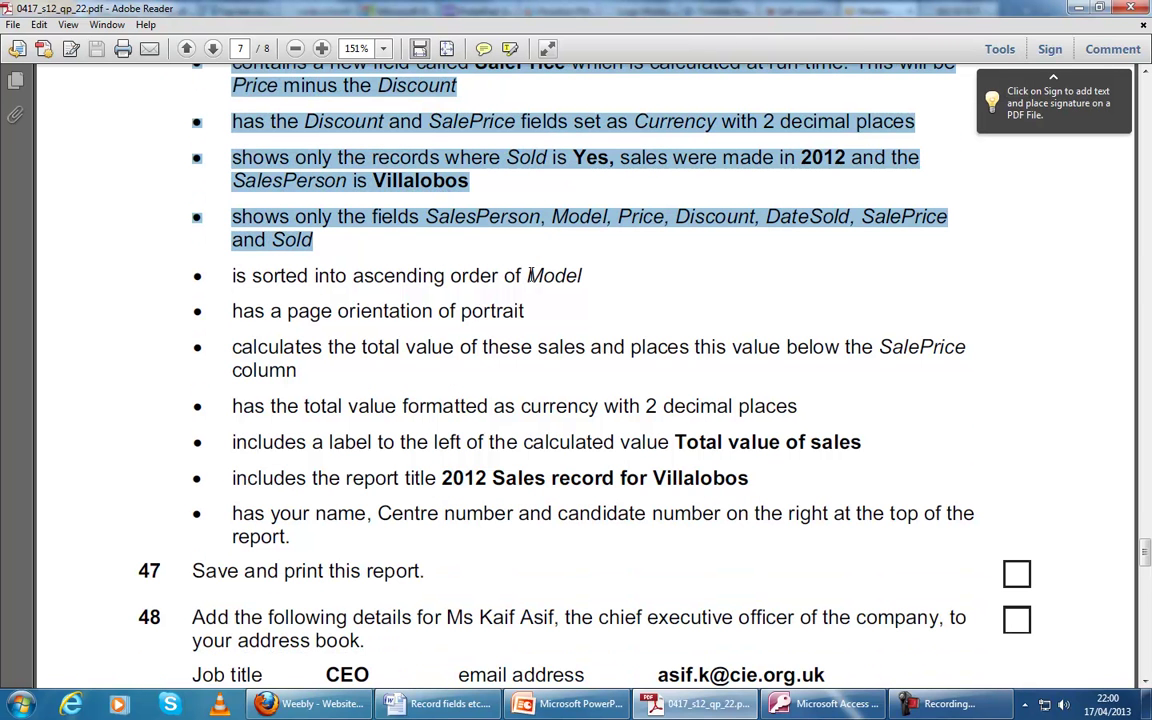
Step: Add a sort on Model with A on top, putting Micro first and MicroZed last
{"action": "key", "text": "alt+Tab"}
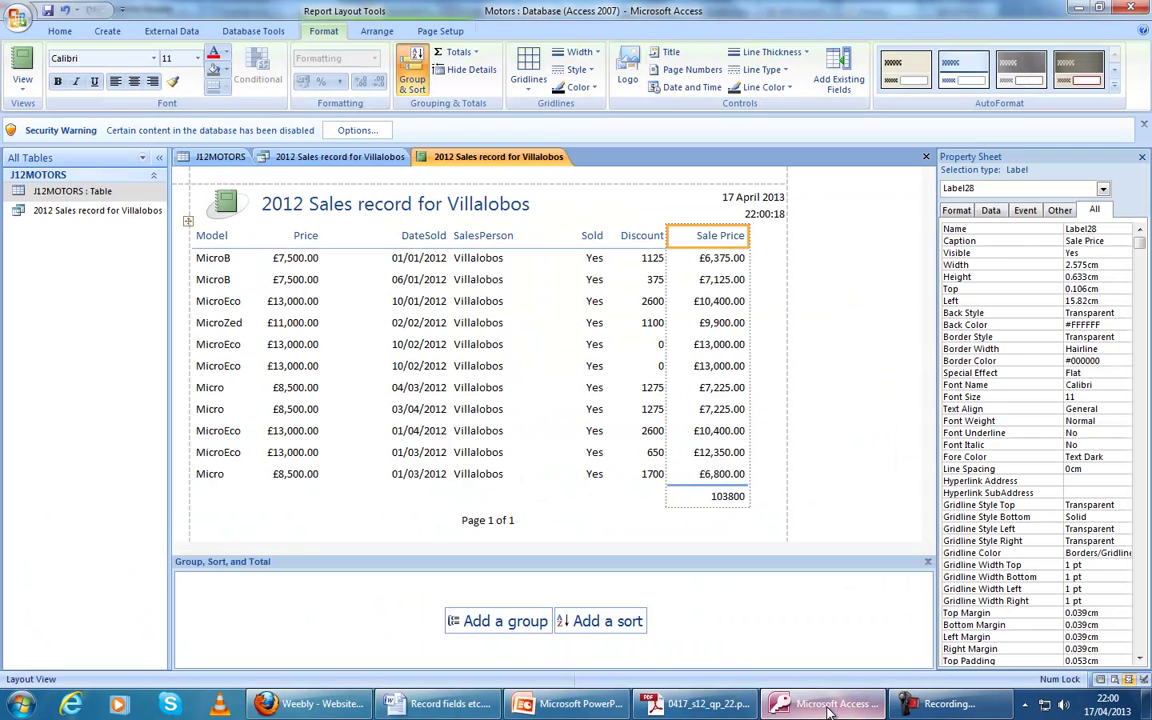
{"action": "left_click", "coordinate": [521, 414]}
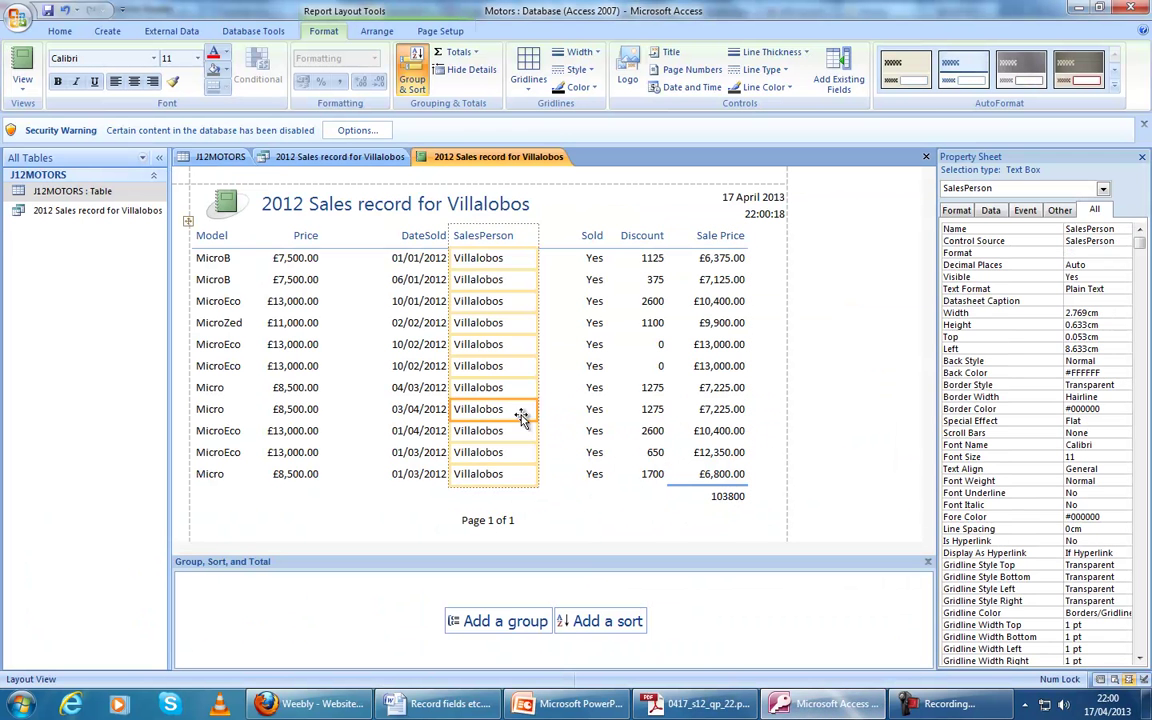
{"action": "left_click", "coordinate": [22, 82]}
{"action": "left_click", "coordinate": [395, 328]}
{"action": "left_click", "coordinate": [490, 365]}
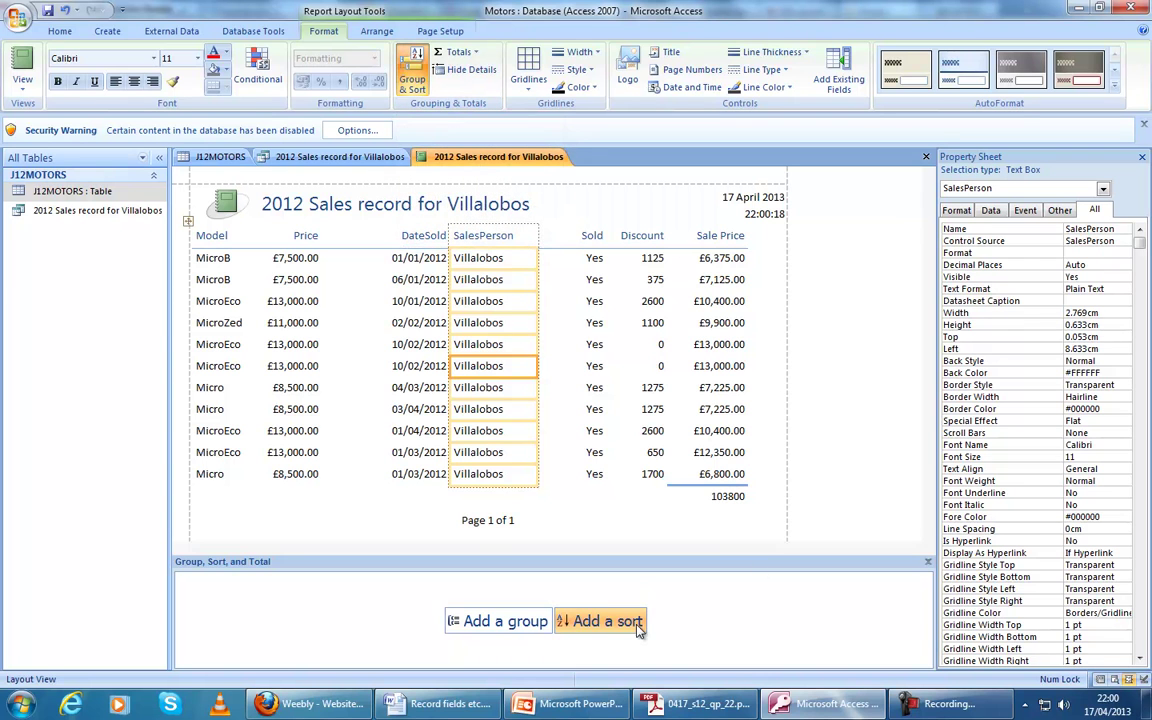
{"action": "left_click", "coordinate": [600, 621]}
{"action": "left_click", "coordinate": [293, 585]}
{"action": "left_click", "coordinate": [293, 585]}
{"action": "left_click", "coordinate": [316, 540]}
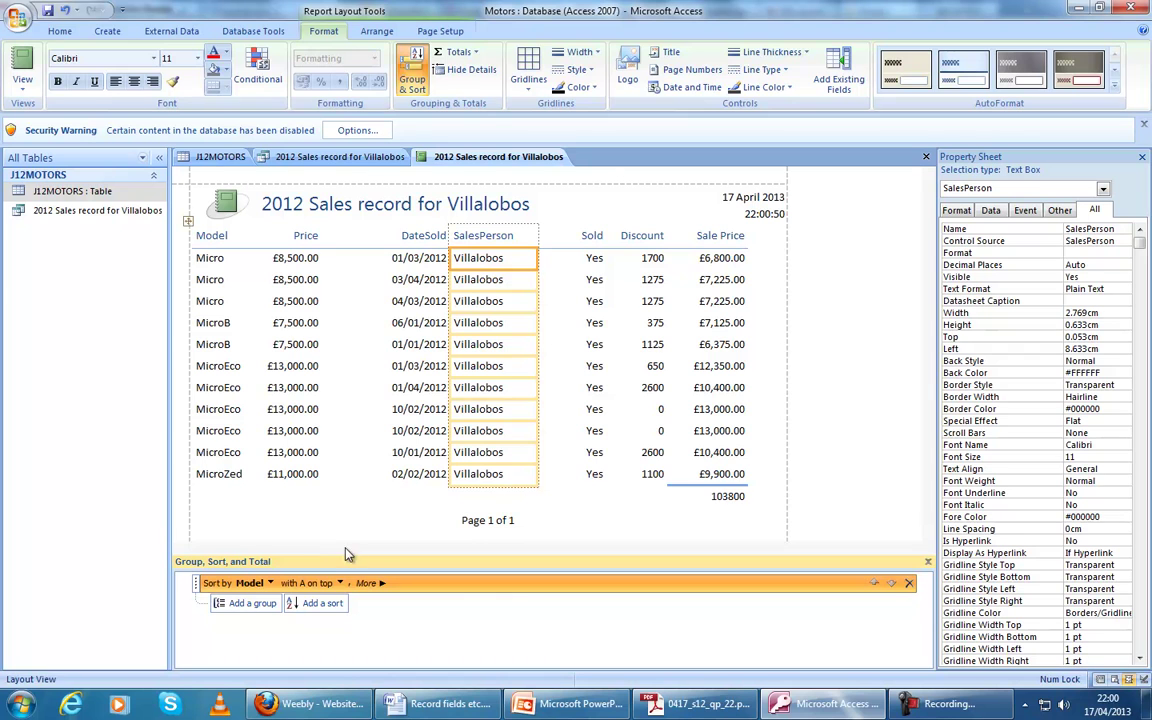
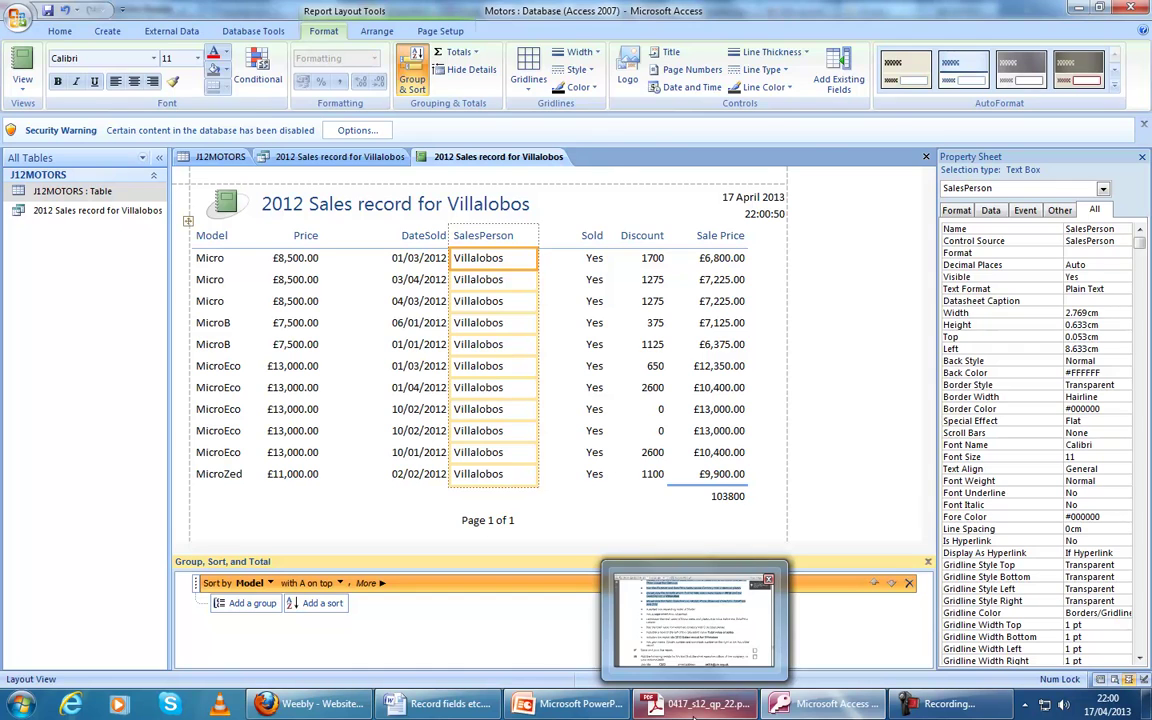
{"action": "left_click", "coordinate": [695, 706]}
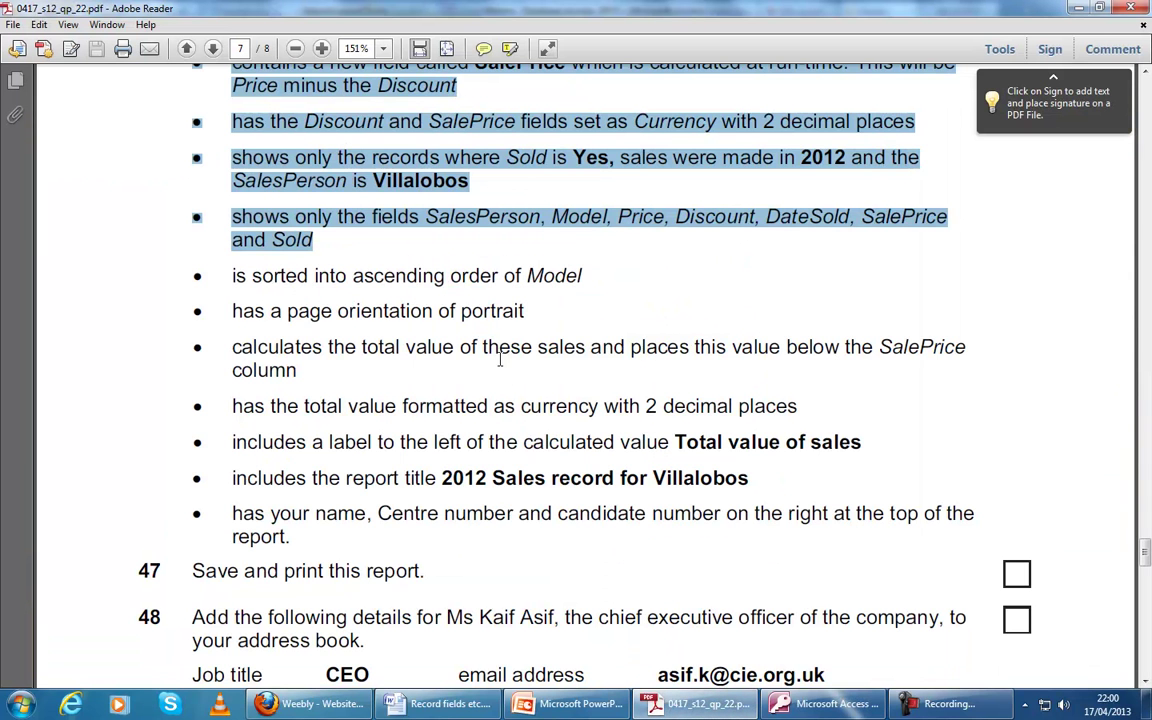
{"action": "left_click", "coordinate": [465, 316]}
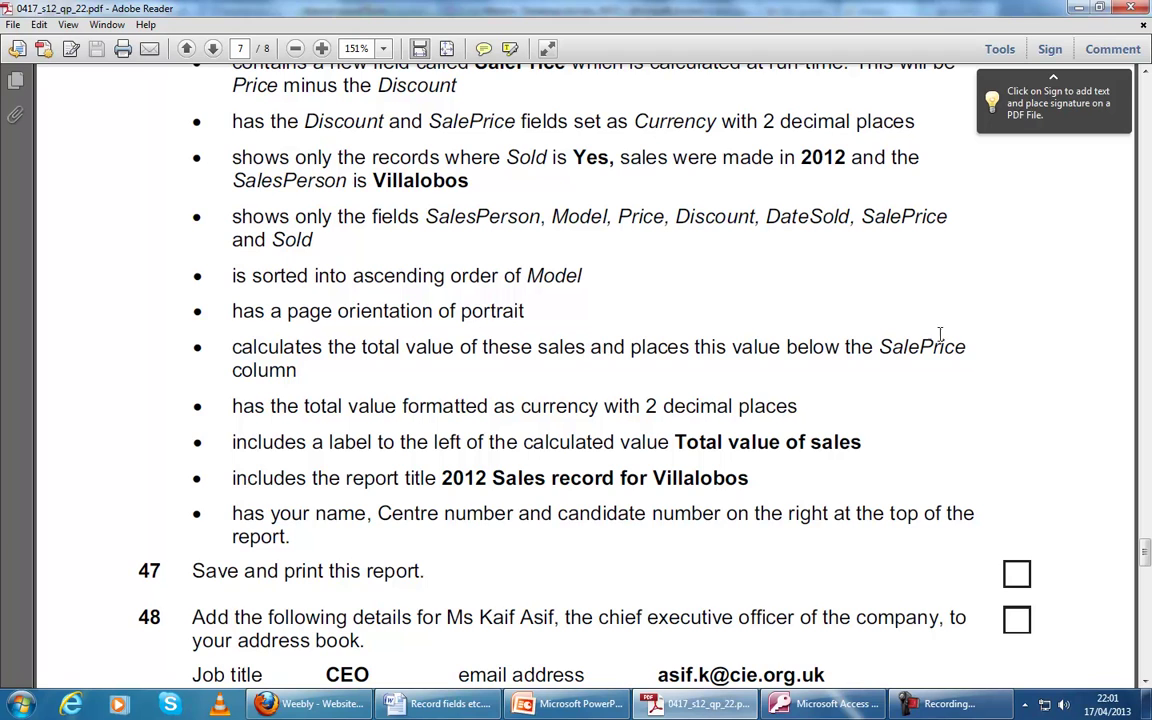
{"action": "left_click", "coordinate": [724, 700]}
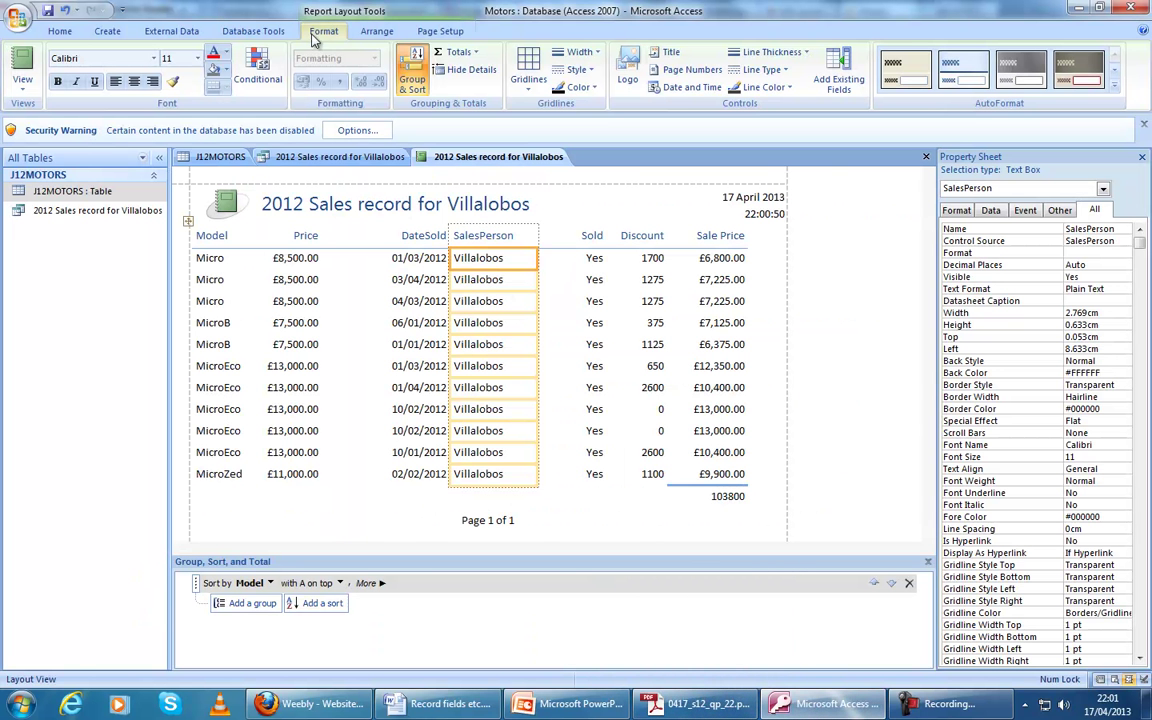
Step: Format the 103800 total under Sale Price as Currency so it reads £103,800.00
{"action": "left_click", "coordinate": [440, 31]}
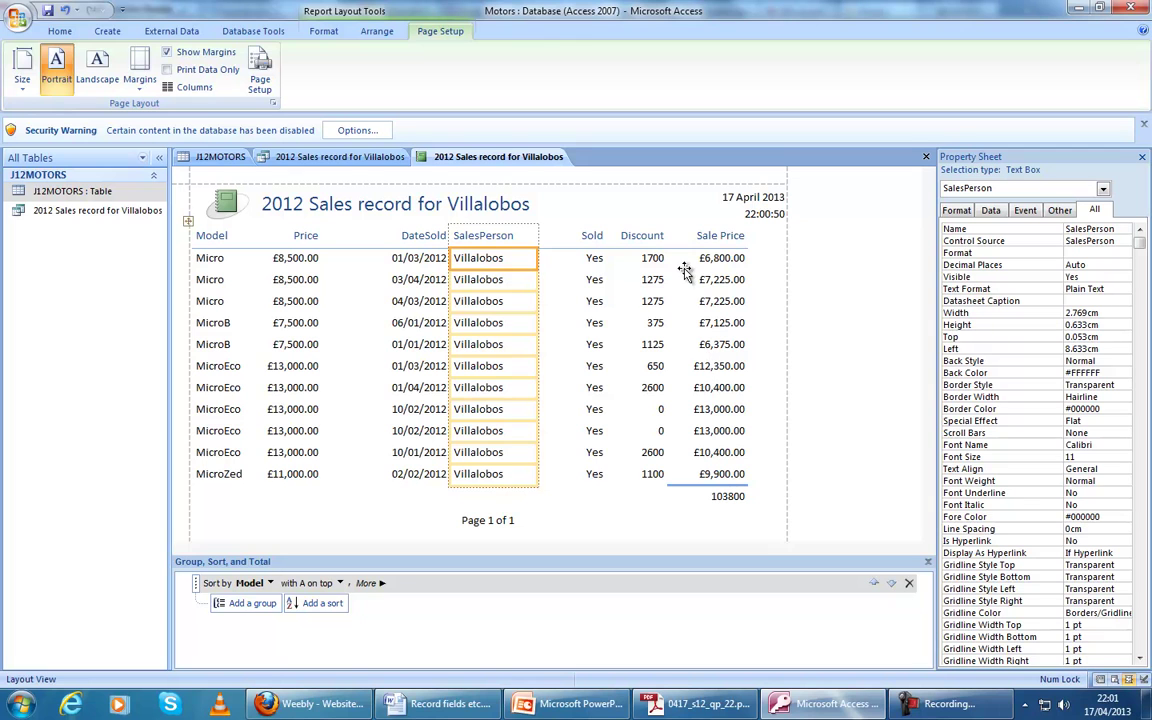
{"action": "left_click", "coordinate": [713, 243]}
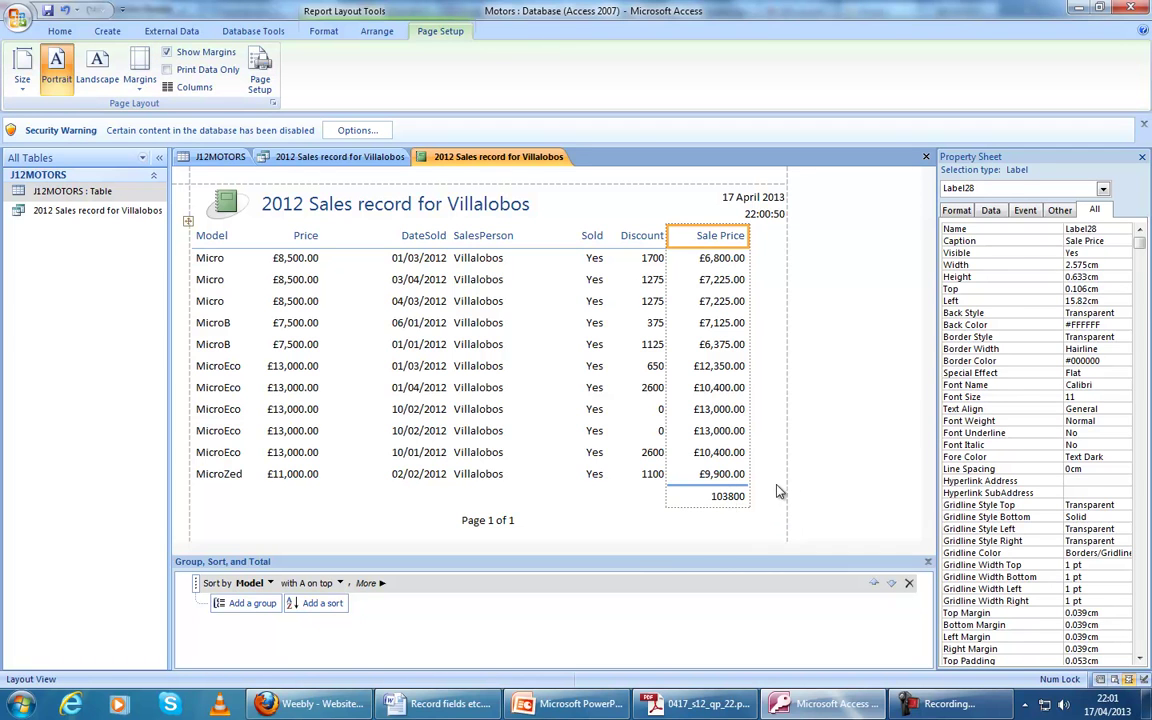
{"action": "left_click", "coordinate": [672, 494]}
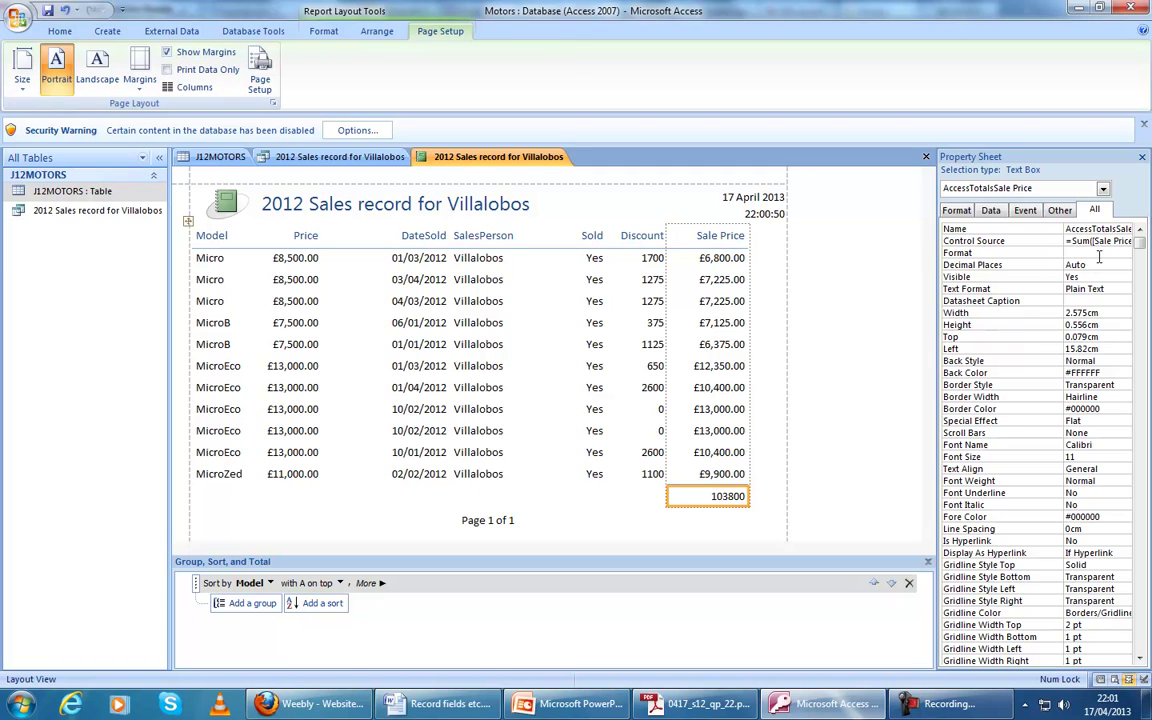
{"action": "left_click", "coordinate": [962, 253]}
{"action": "left_click", "coordinate": [1125, 253]}
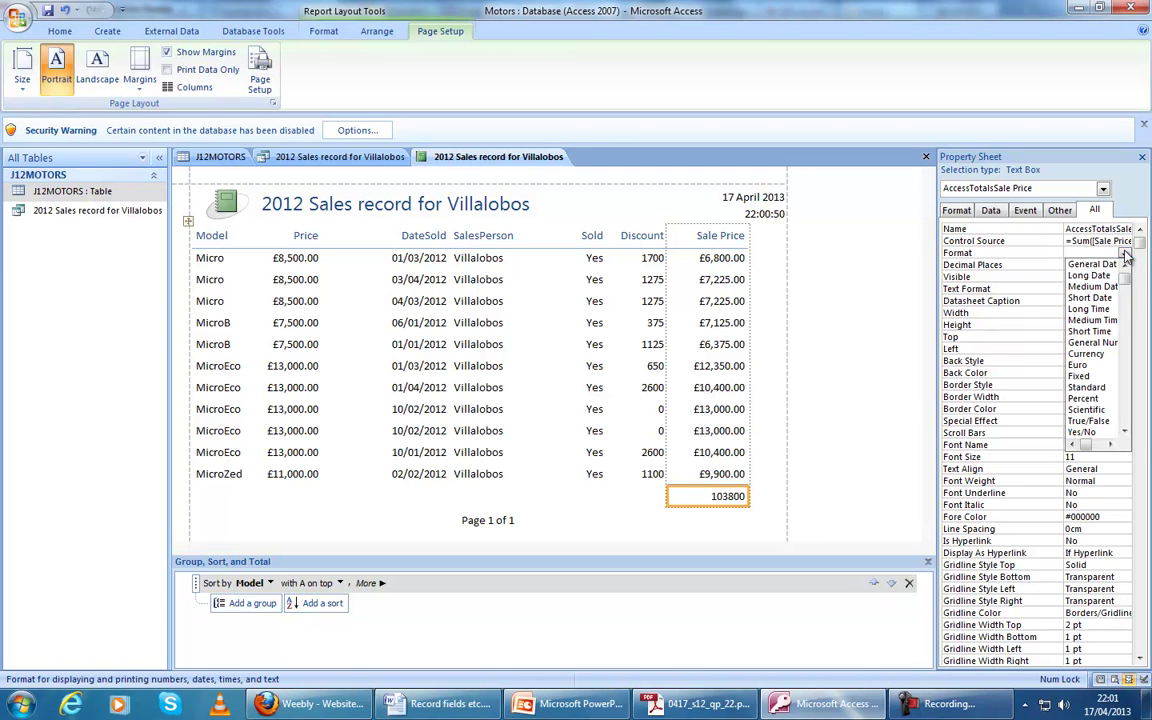
{"action": "left_click", "coordinate": [1107, 357]}
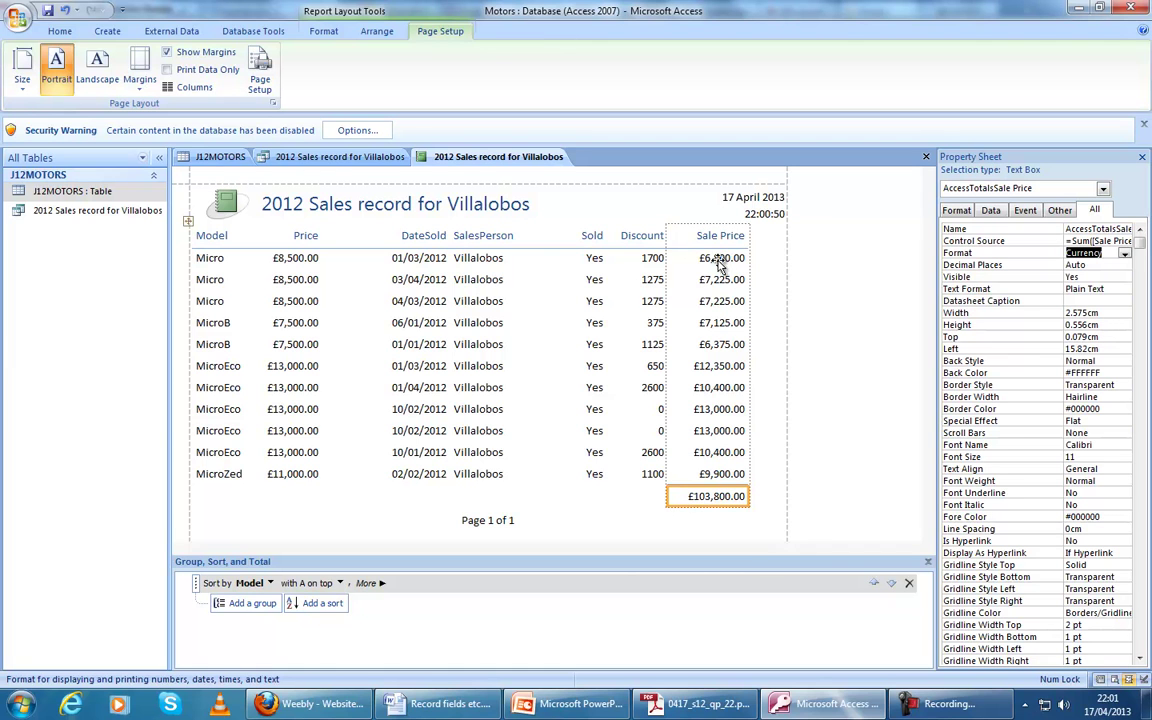
{"action": "left_click", "coordinate": [1124, 254]}
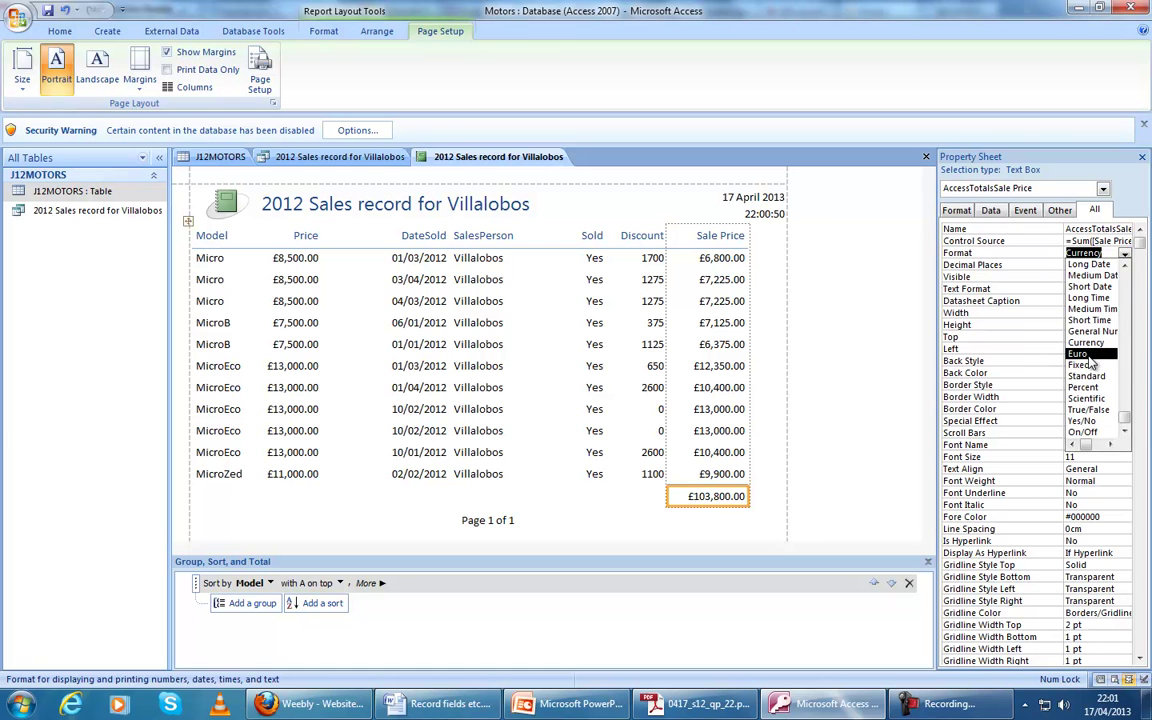
{"action": "left_click", "coordinate": [642, 446]}
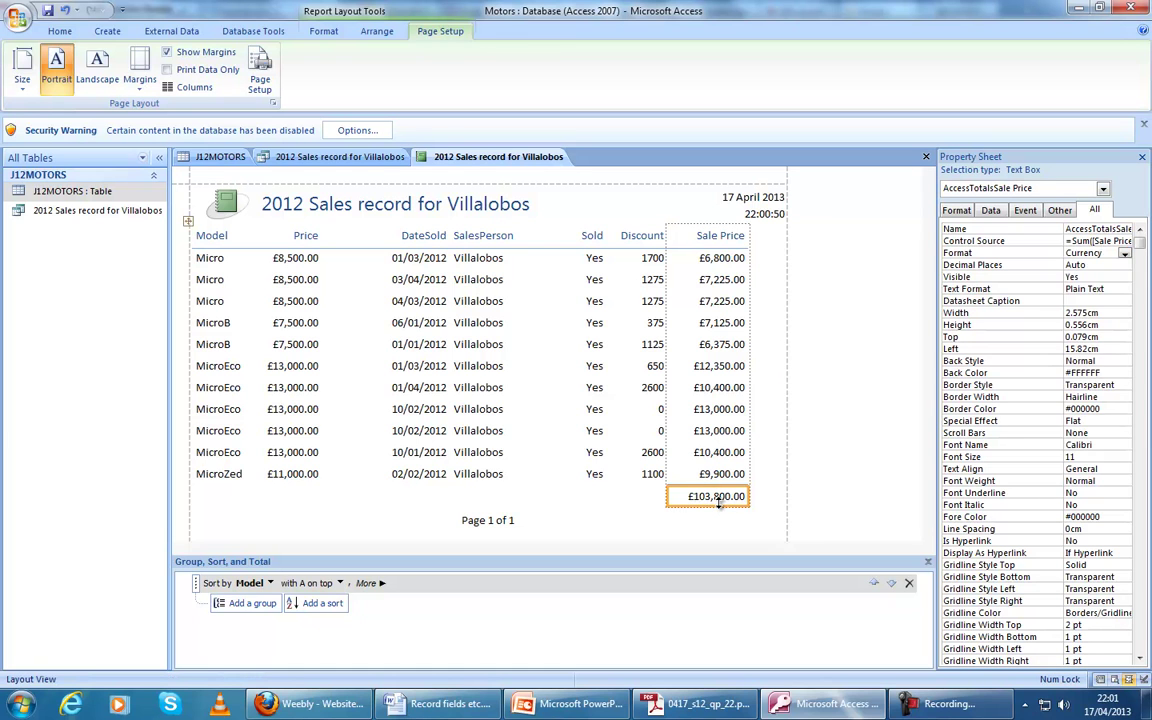
Step: Delete the existing £103,800.00 total from the report
{"action": "left_click", "coordinate": [106, 31]}
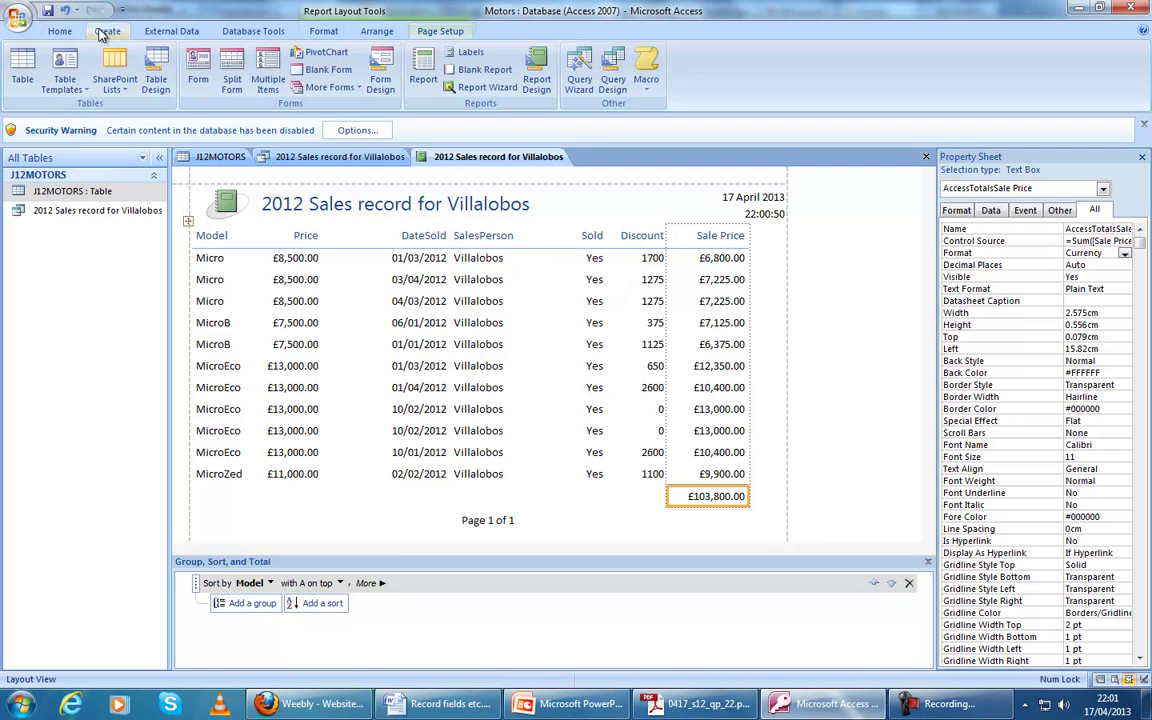
{"action": "left_click", "coordinate": [727, 503]}
{"action": "key", "text": "Delete"}
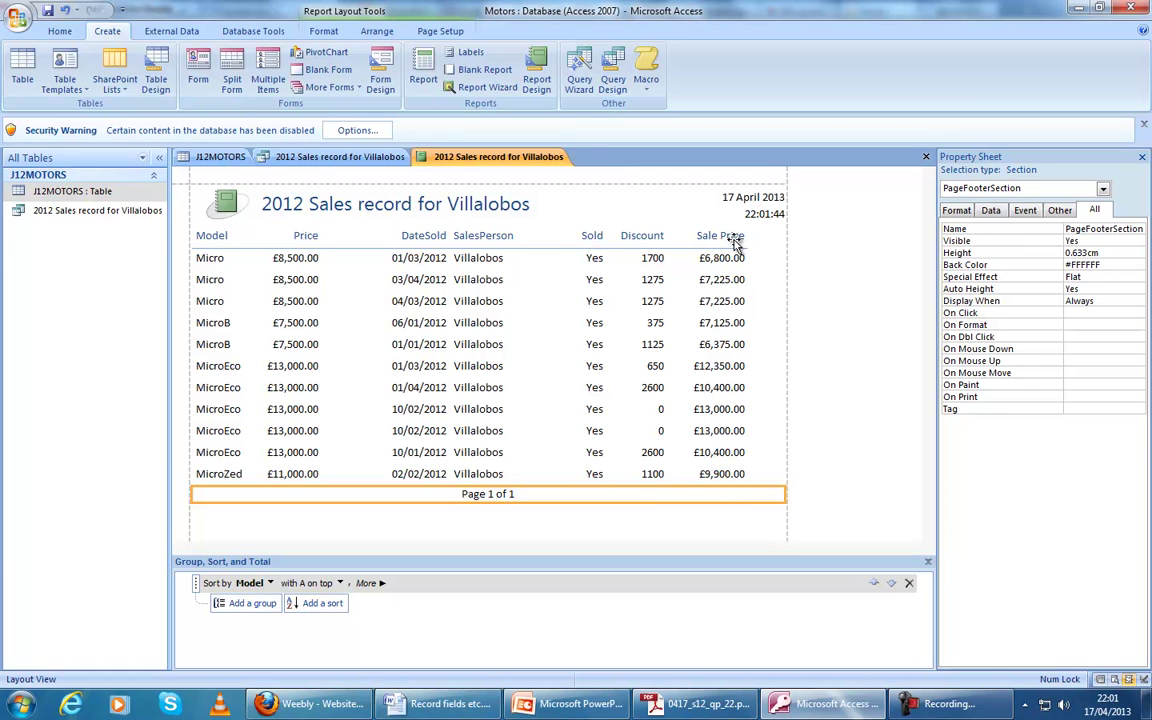
Step: Add a new Sum total under the Sale Price column
{"action": "left_click", "coordinate": [733, 240]}
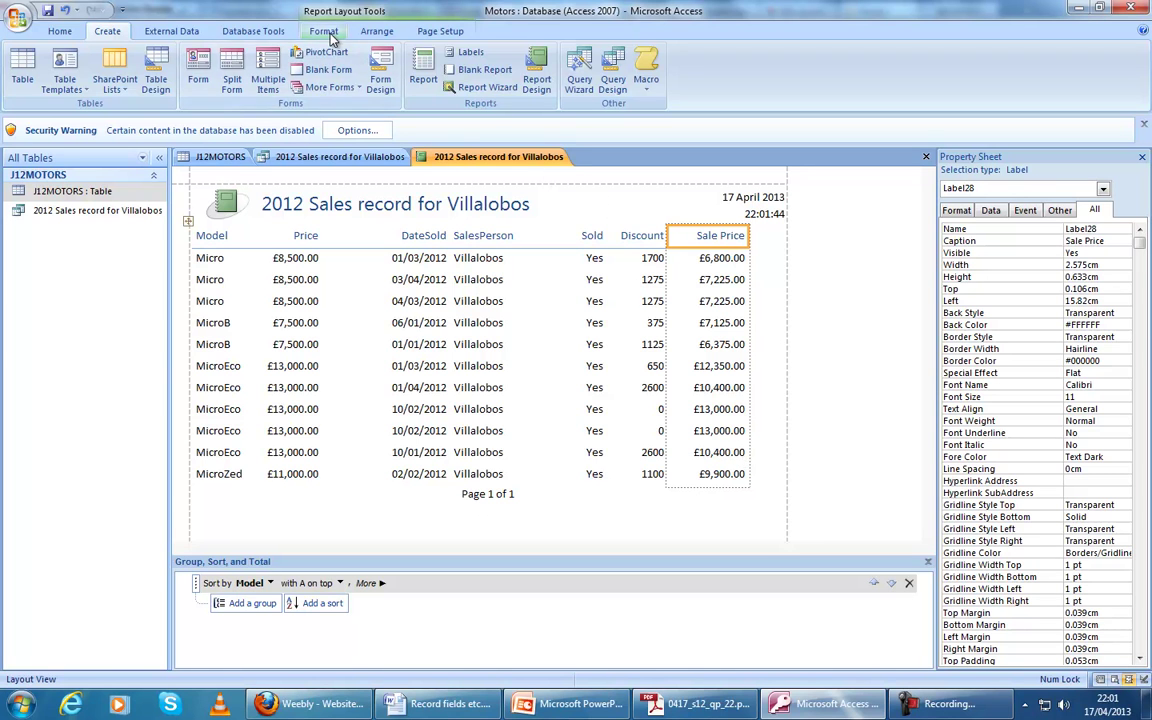
{"action": "left_click", "coordinate": [324, 31]}
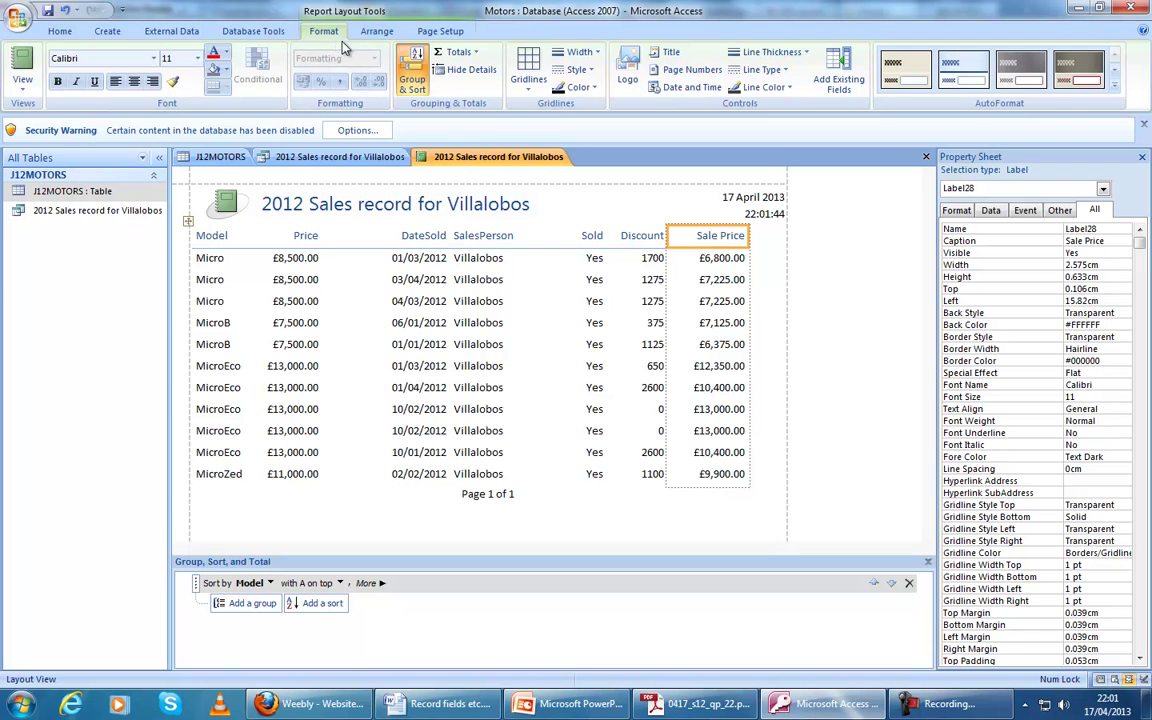
{"action": "left_click", "coordinate": [460, 53]}
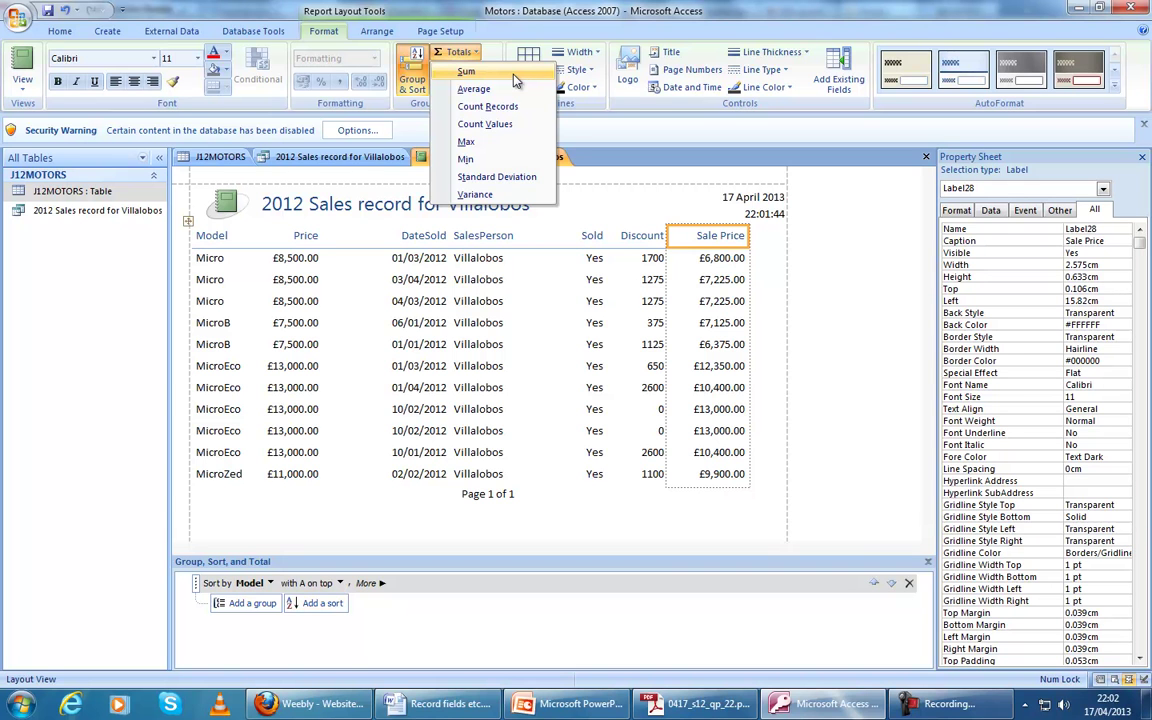
{"action": "left_click", "coordinate": [515, 78]}
Step: Give the new Sale Price Sum total the Currency format
{"action": "left_click", "coordinate": [769, 520]}
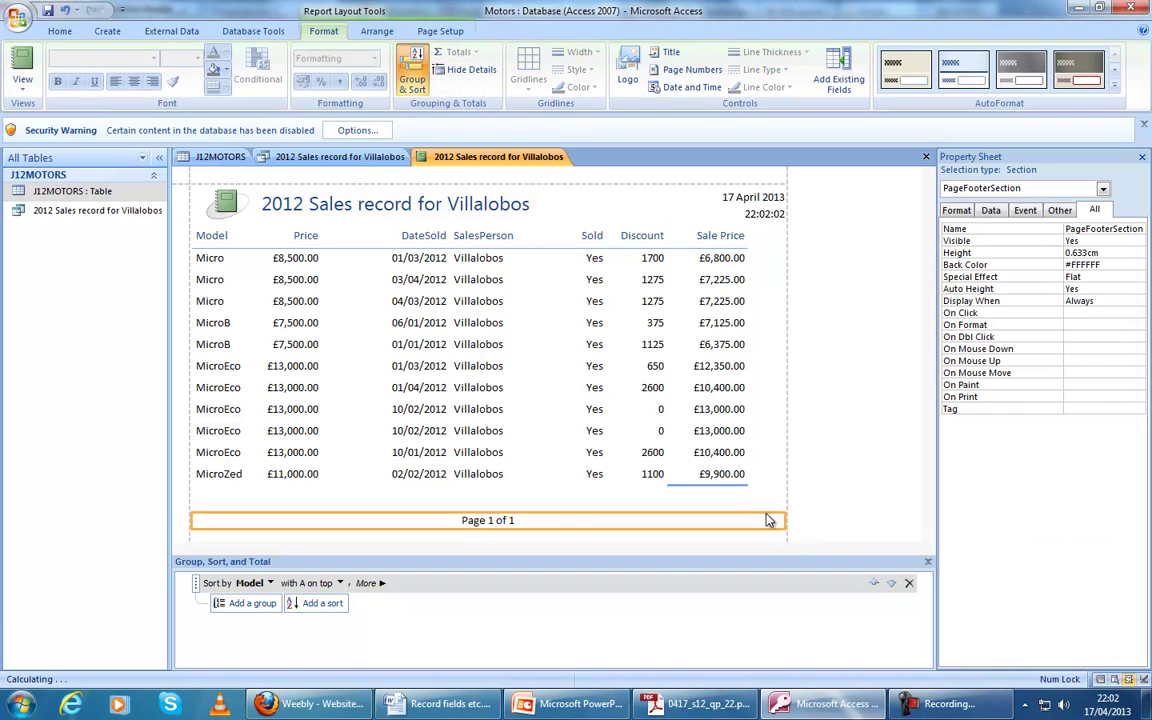
{"action": "left_click", "coordinate": [735, 495]}
{"action": "left_click", "coordinate": [630, 504]}
{"action": "left_click", "coordinate": [737, 500]}
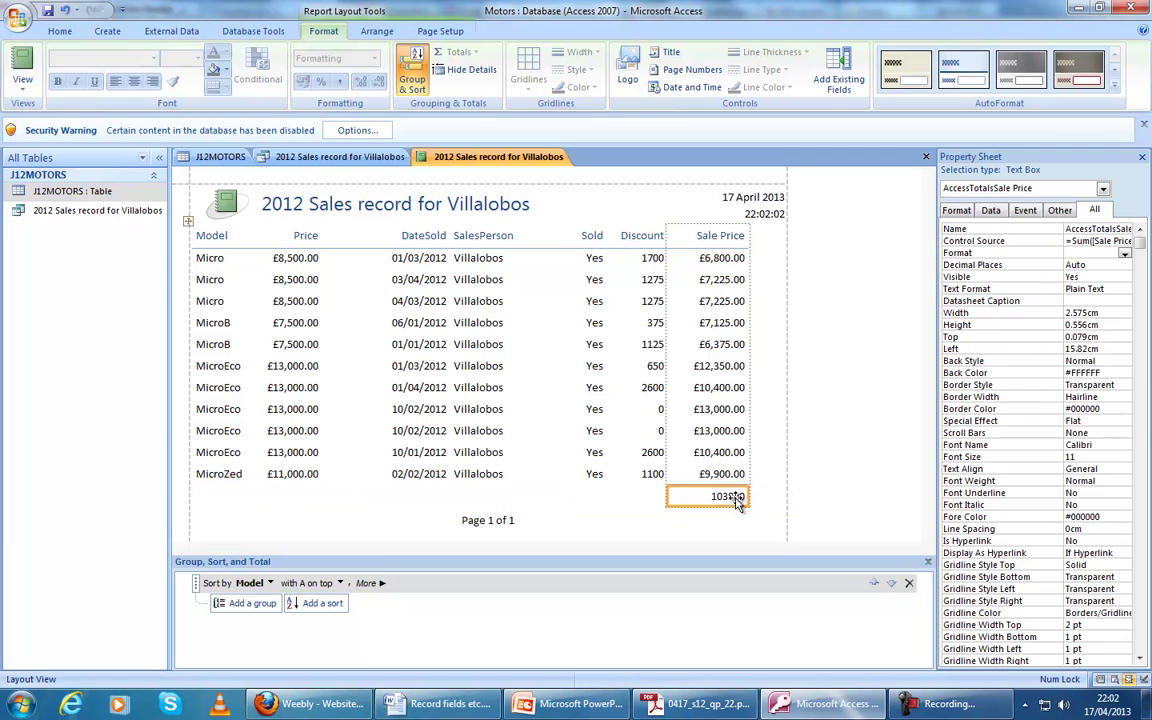
{"action": "left_click", "coordinate": [1124, 256]}
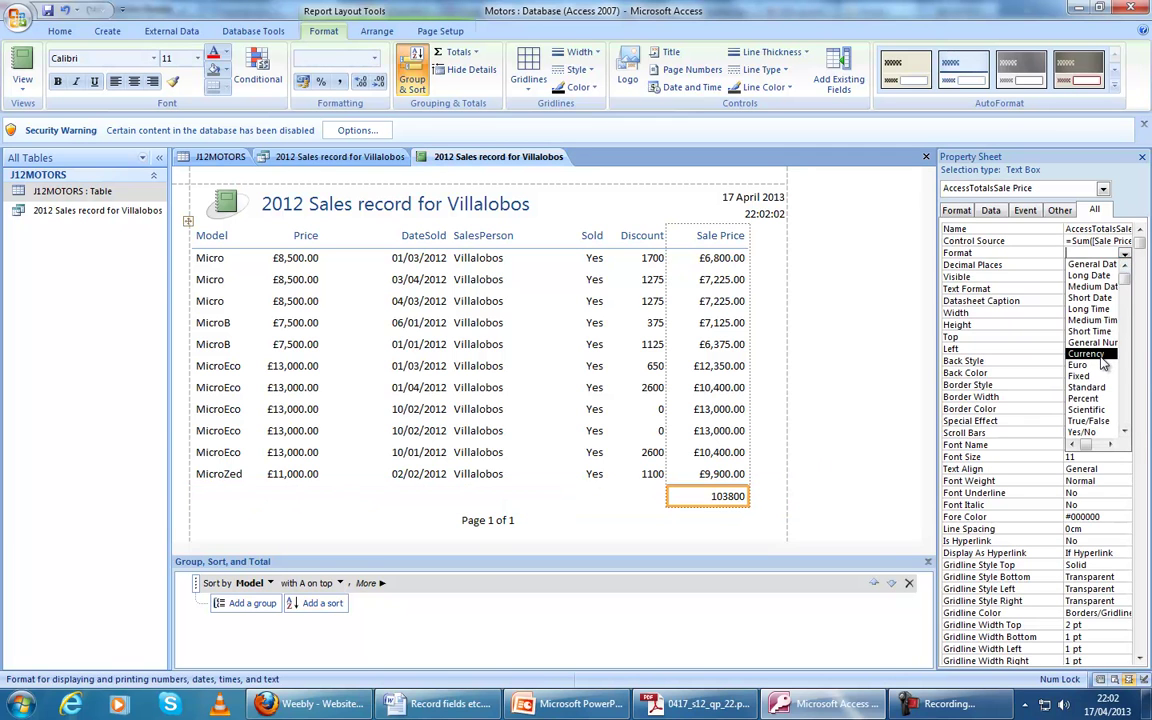
{"action": "left_click", "coordinate": [1101, 356]}
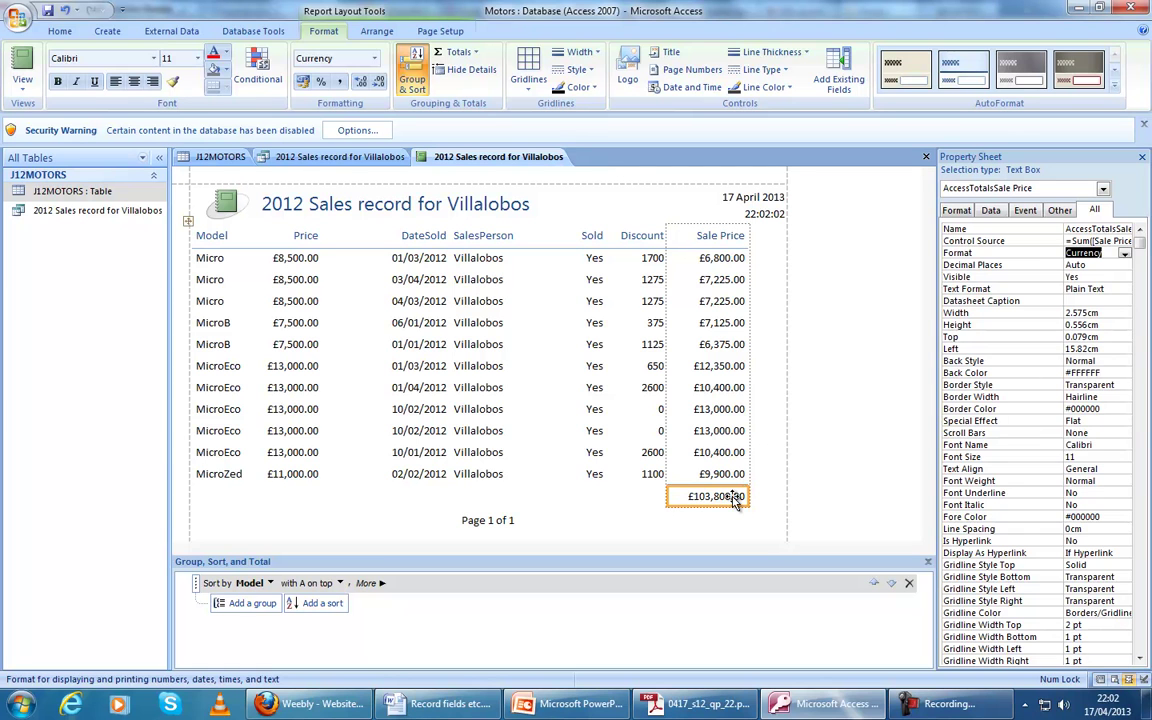
{"action": "left_click", "coordinate": [1144, 156]}
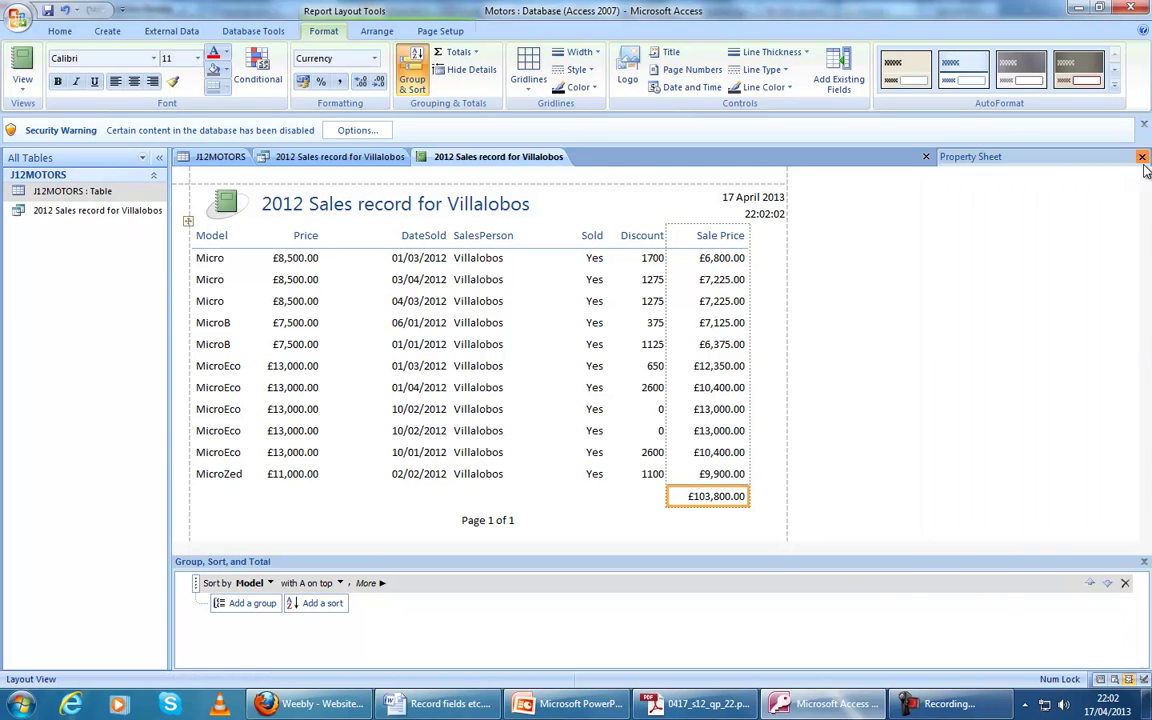
{"action": "right_click", "coordinate": [726, 505]}
{"action": "left_click", "coordinate": [770, 490]}
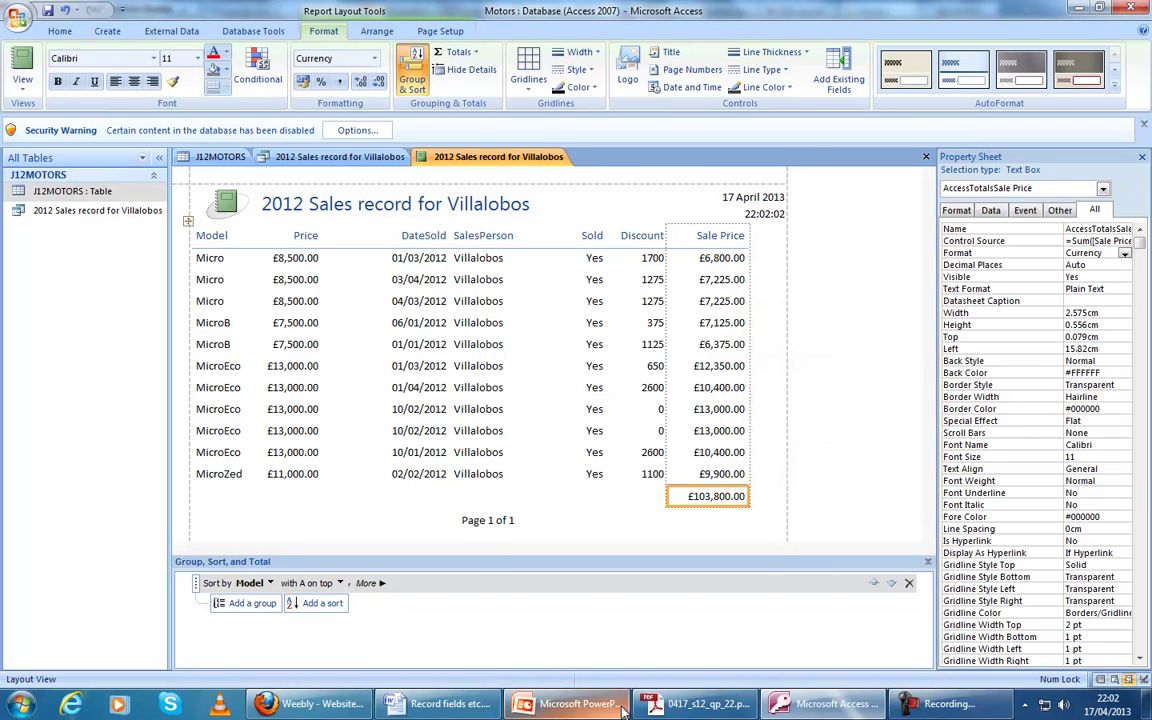
Step: Check the exam question paper, then switch the report to Design View
{"action": "left_click", "coordinate": [660, 705]}
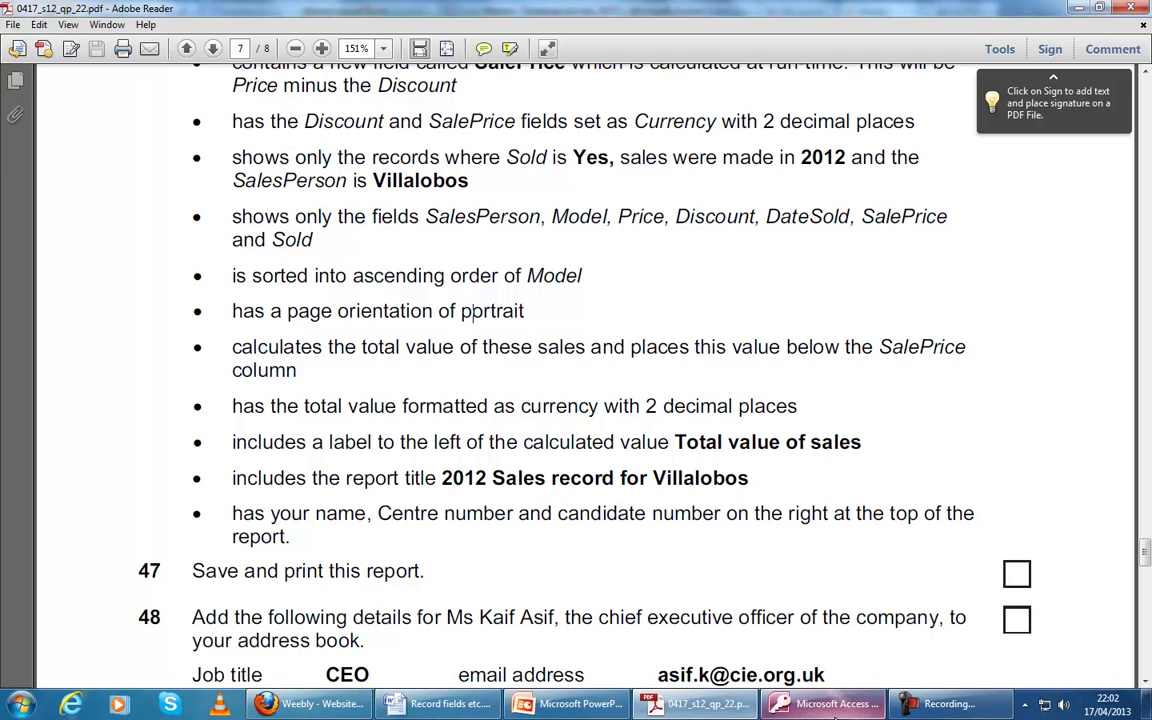
{"action": "left_click", "coordinate": [825, 704]}
{"action": "left_click", "coordinate": [22, 82]}
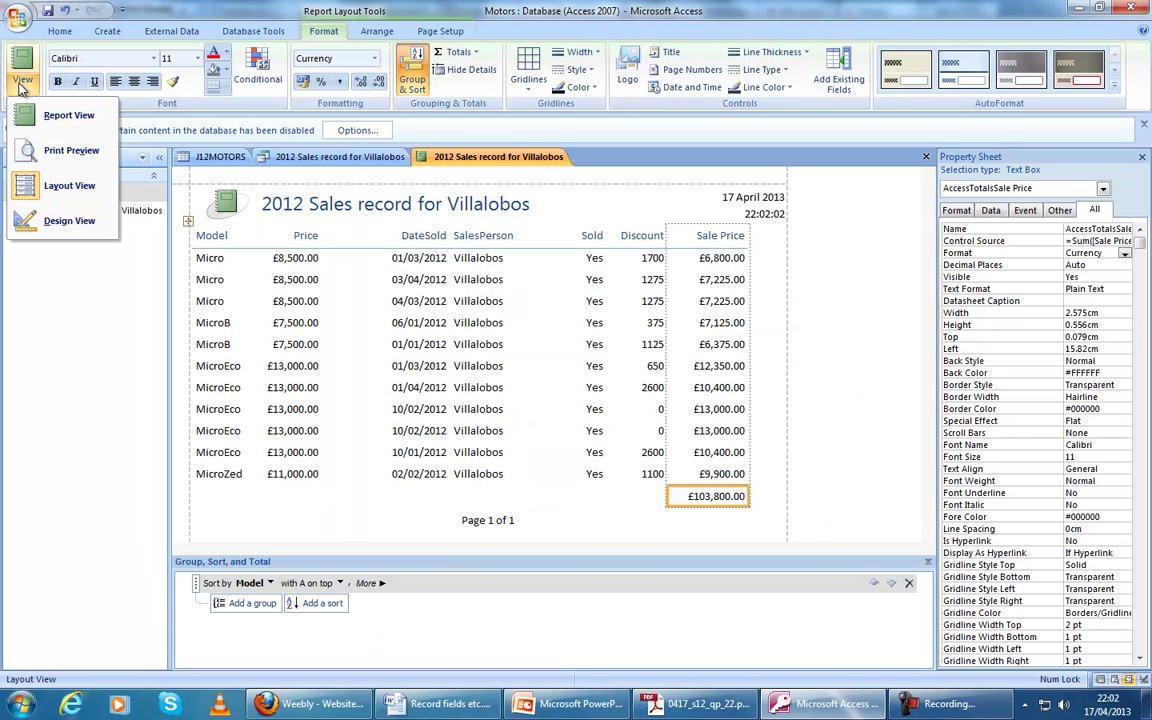
{"action": "left_click", "coordinate": [44, 214]}
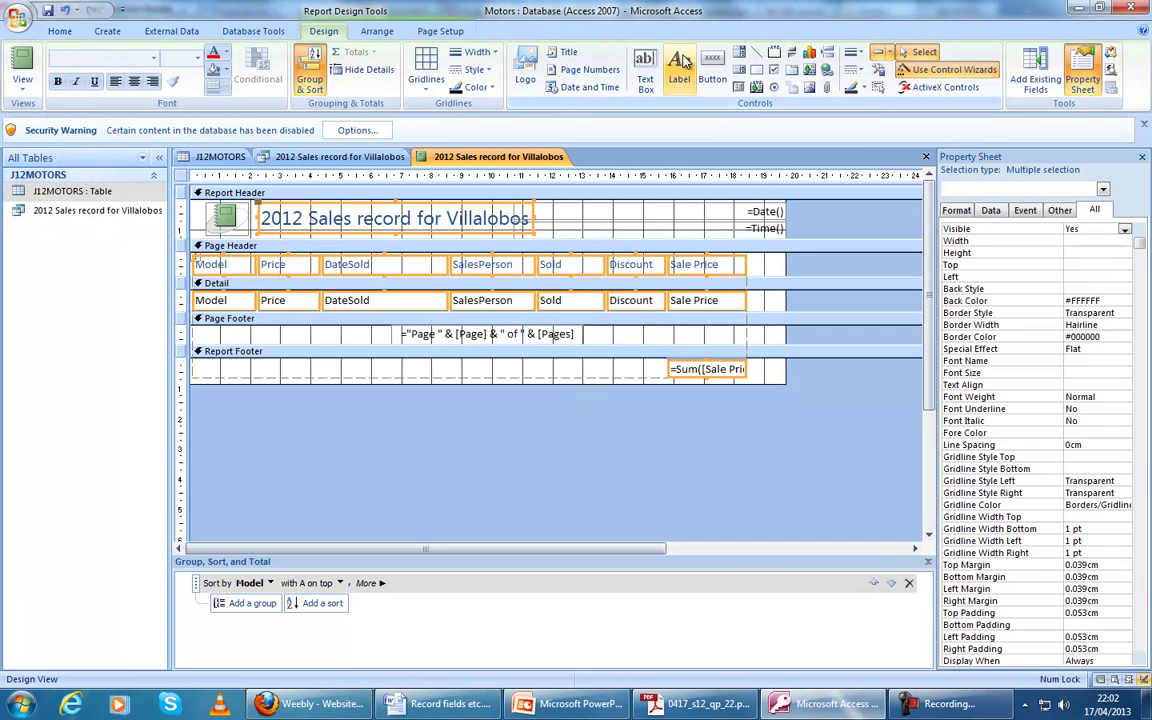
Step: Add a 'Total Value of Sales' label beside the total in the Report Footer
{"action": "left_click", "coordinate": [682, 64]}
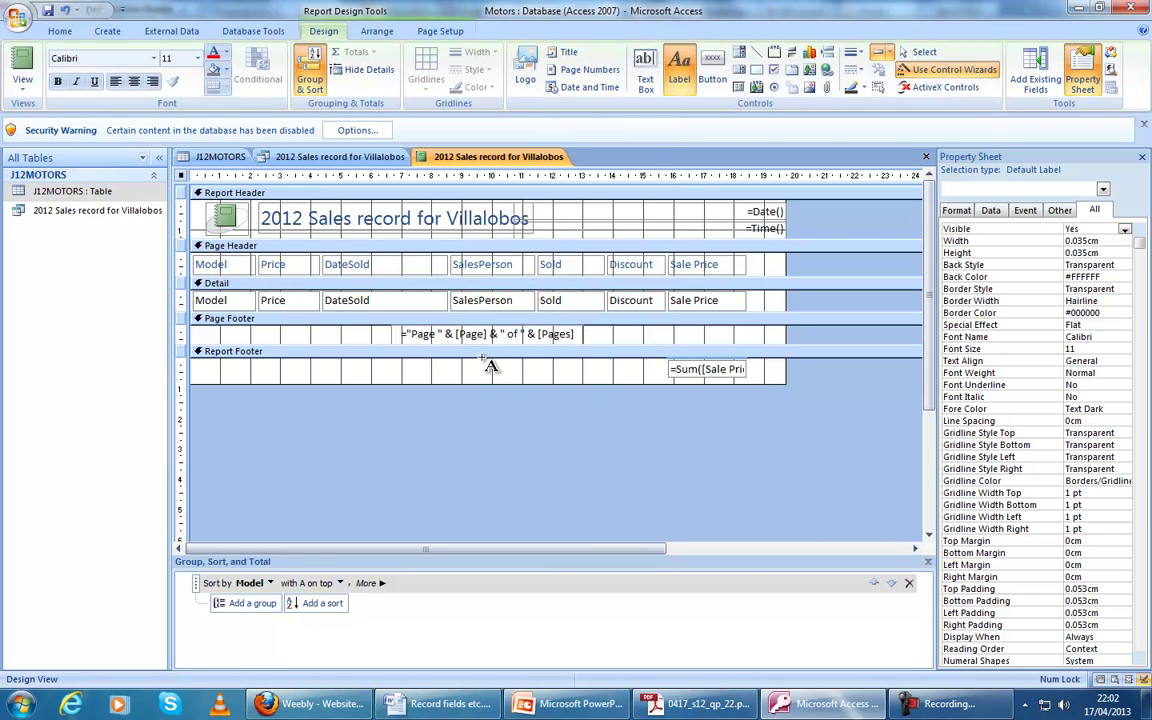
{"action": "left_click_drag", "start_coordinate": [482, 362], "coordinate": [659, 380]}
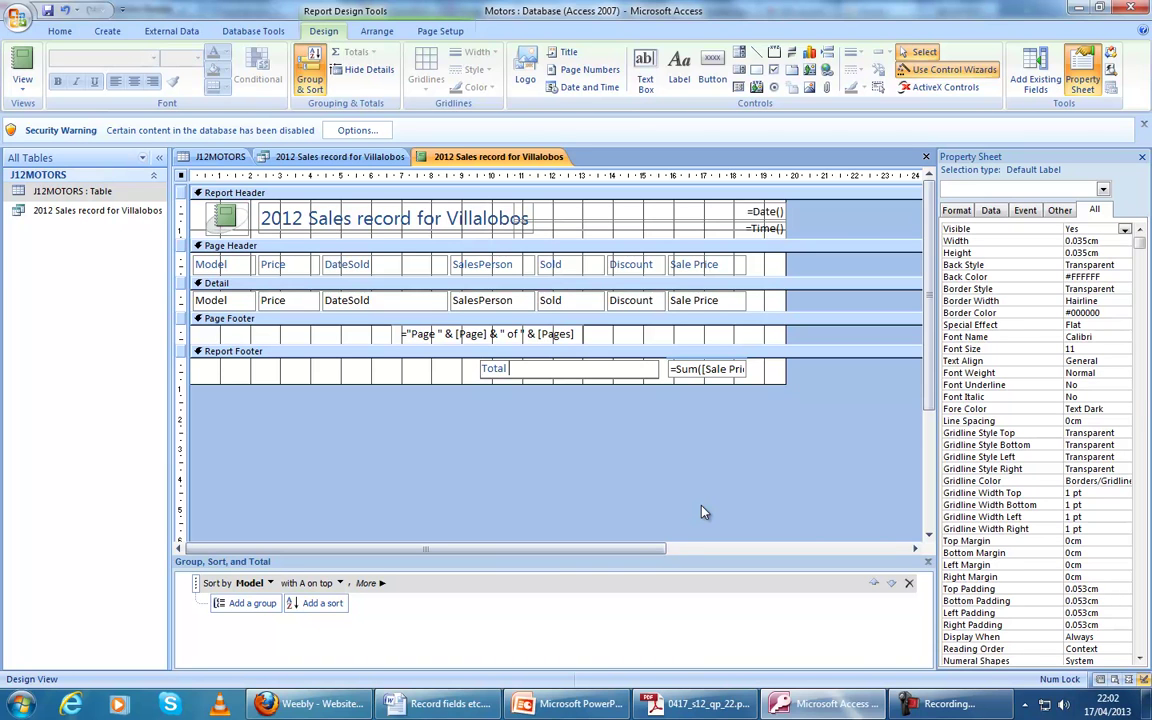
{"action": "type", "text": "Total Value of Sales"}
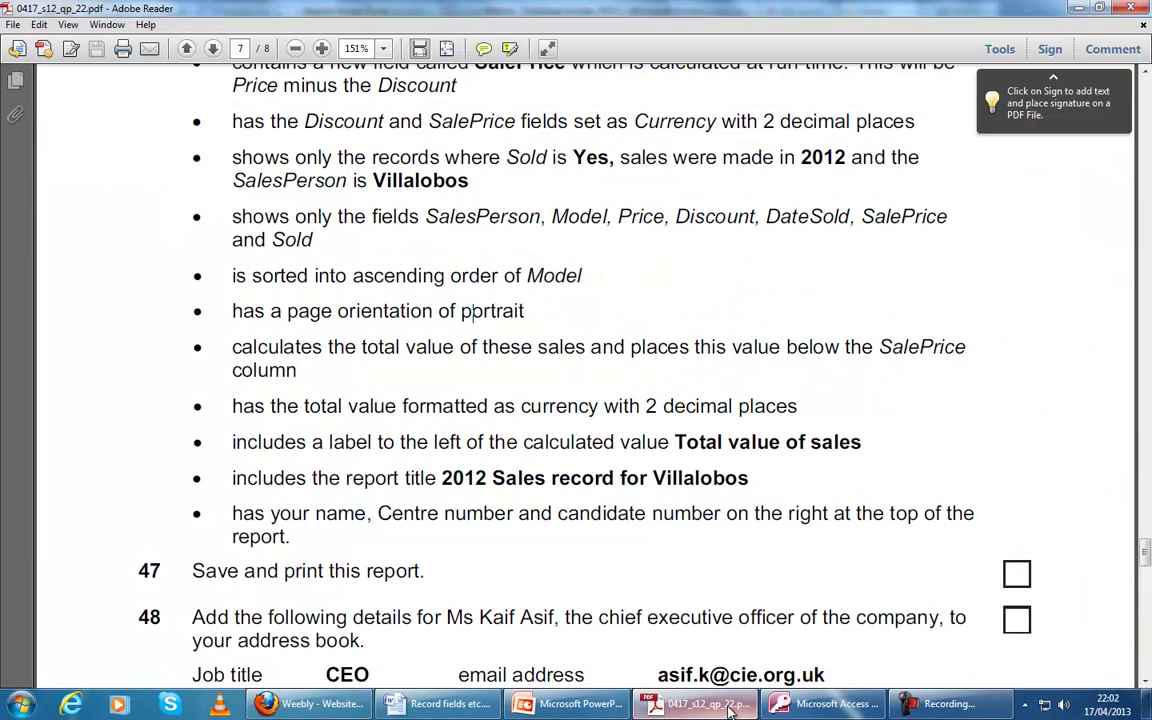
Step: Check the exam question paper before returning to the report design
{"action": "left_click", "coordinate": [697, 704]}
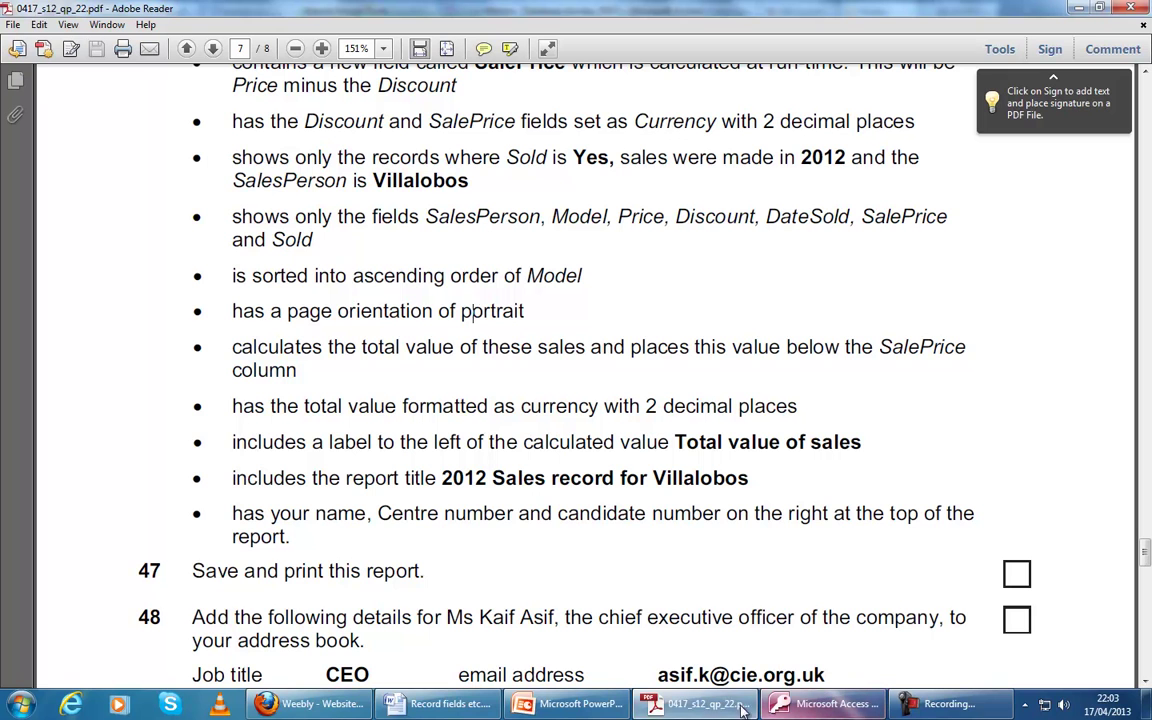
{"action": "mouse_move", "coordinate": [691, 709]}
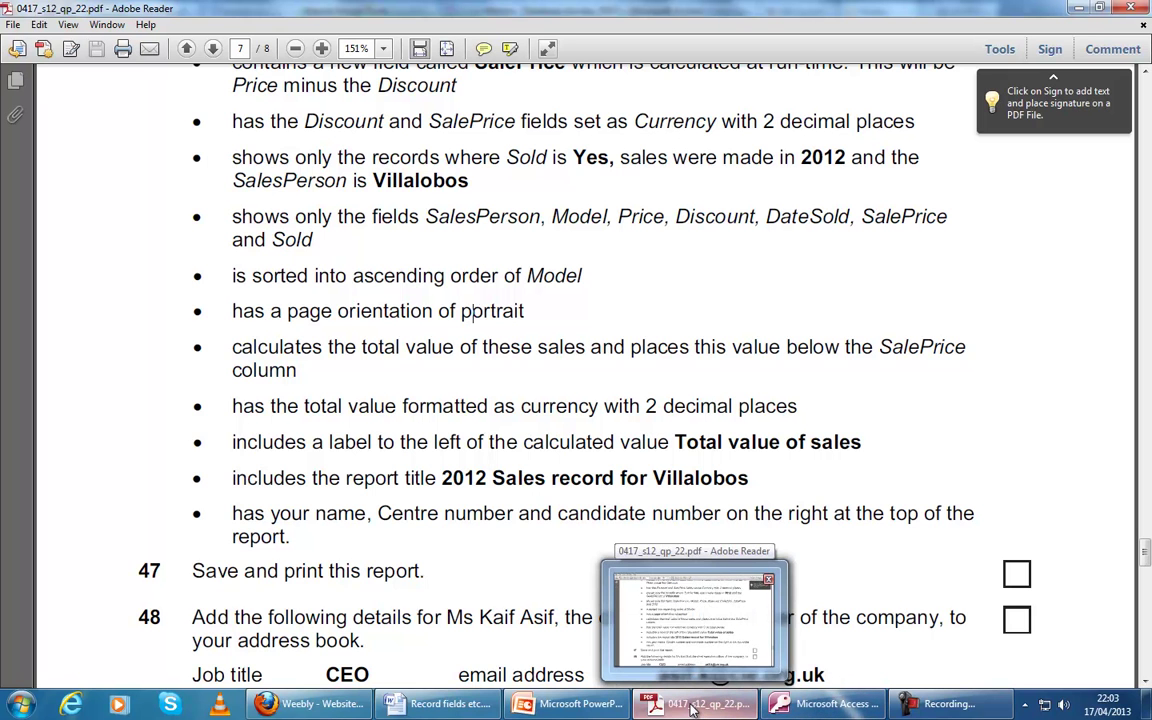
{"action": "left_click", "coordinate": [826, 704]}
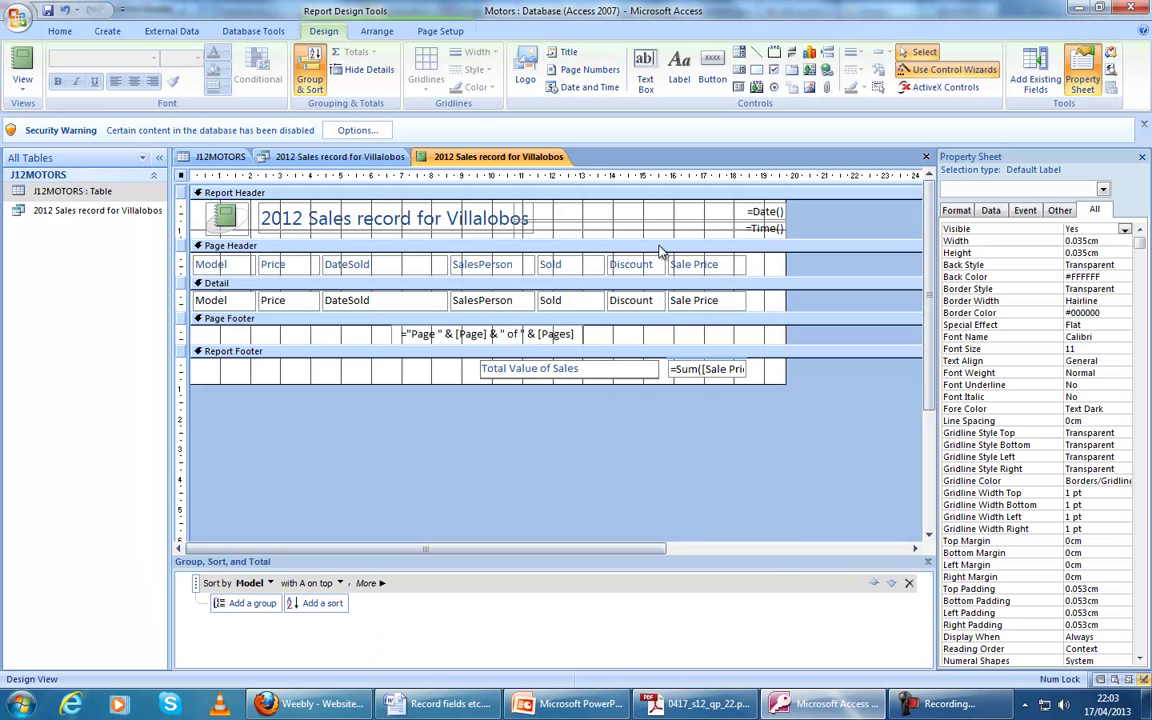
Step: Replace the header's date and time boxes with a three-line name, centre number and candidate number label
{"action": "left_click", "coordinate": [775, 220]}
{"action": "key", "text": "Delete"}
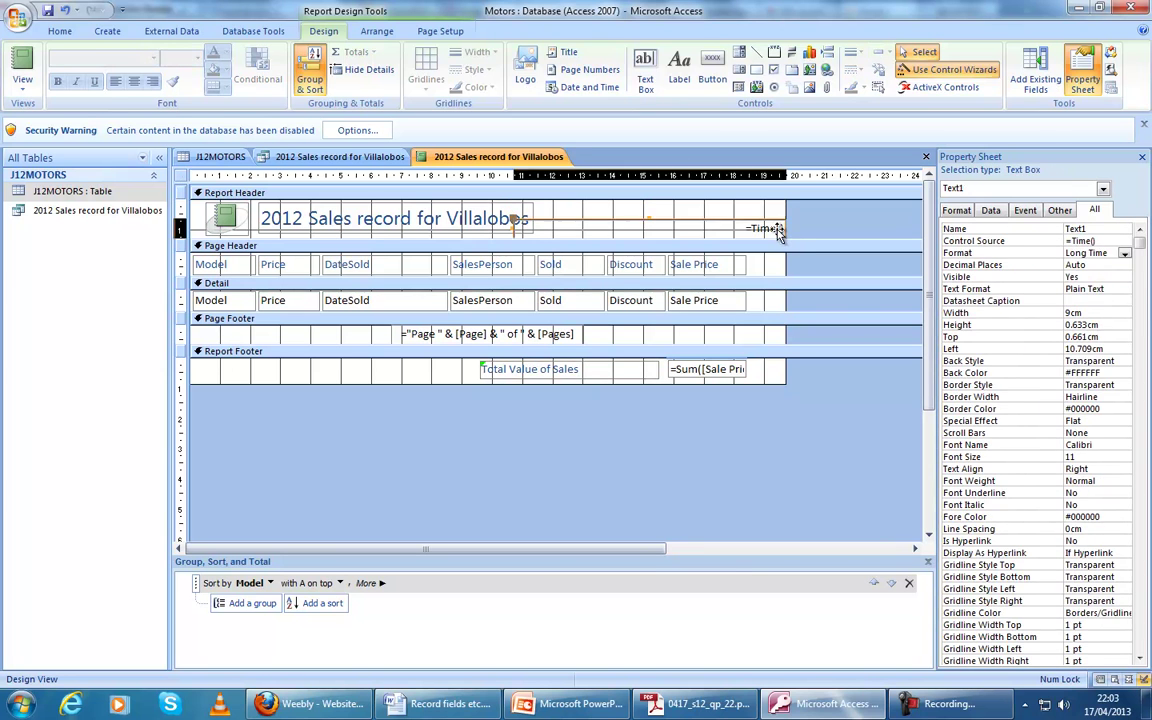
{"action": "left_click", "coordinate": [679, 78]}
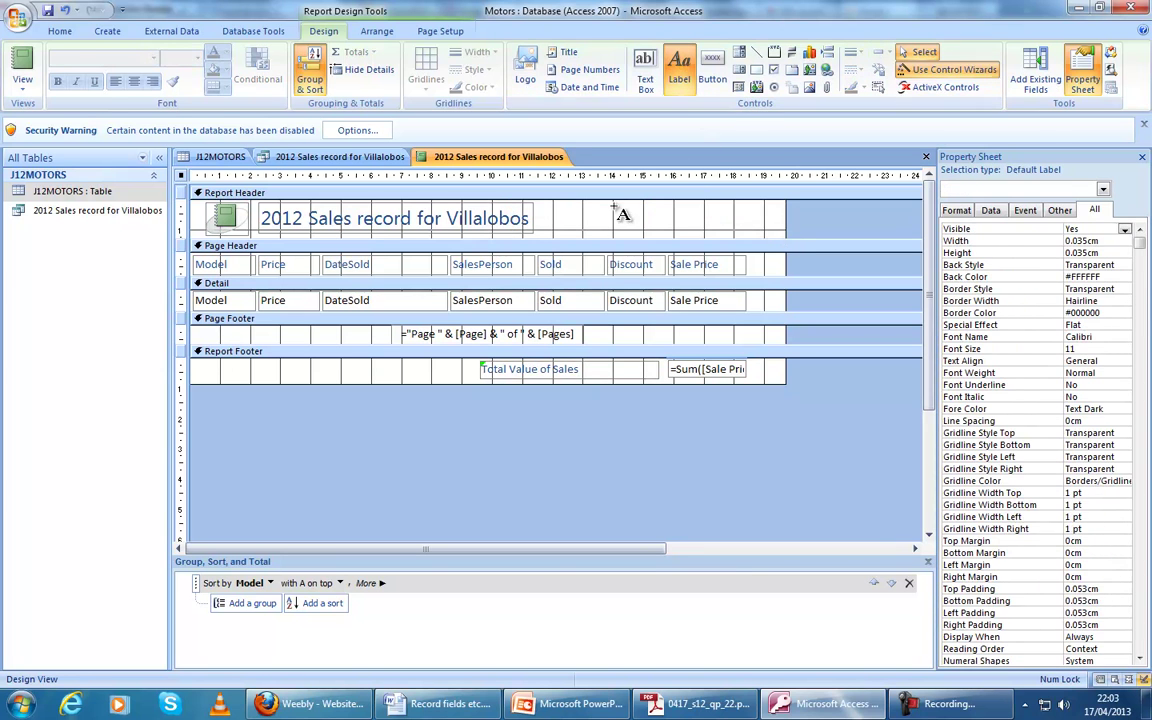
{"action": "left_click_drag", "start_coordinate": [577, 204], "coordinate": [783, 228]}
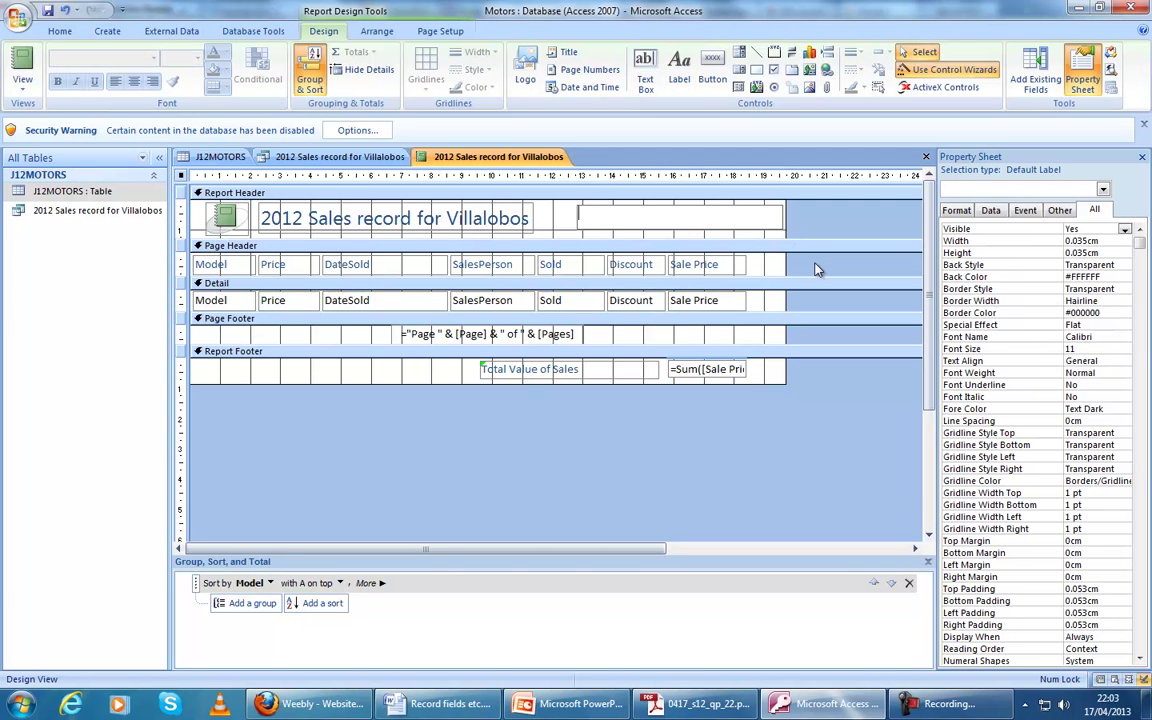
{"action": "type", "text": "W Lau"}
{"action": "type", "text": " S"}
{"action": "type", "text": "Centre No"}
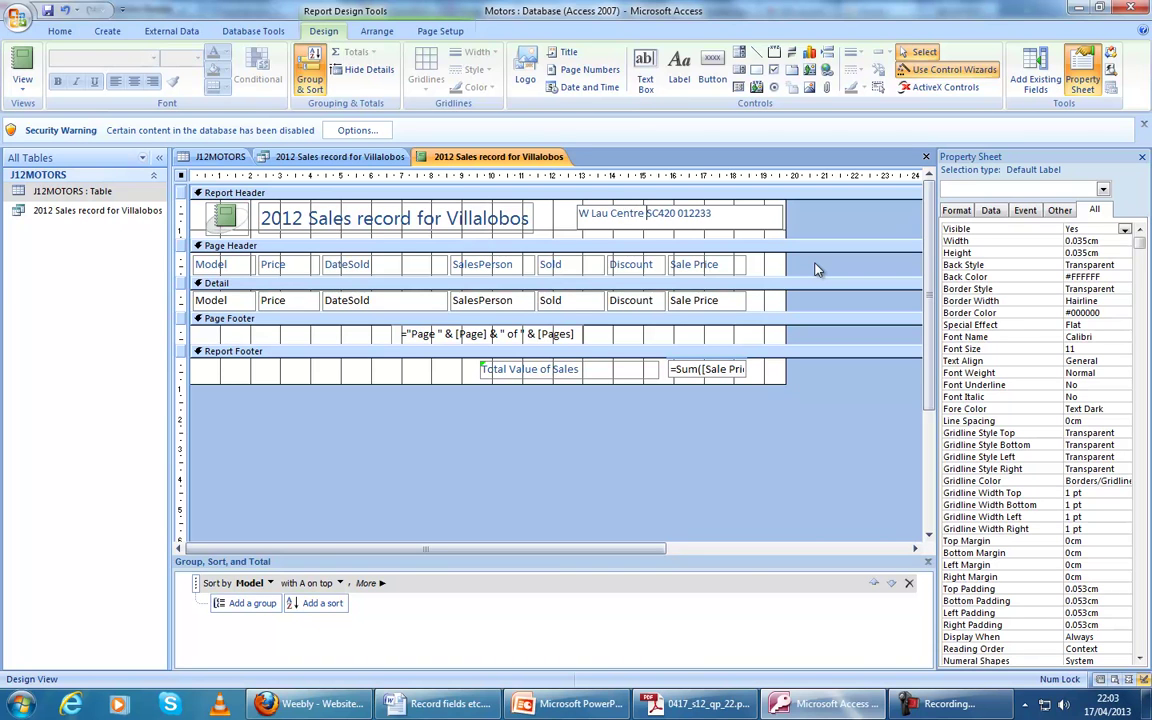
{"action": "type", "text": ": "}
{"action": "type", "text": "Candidate "}
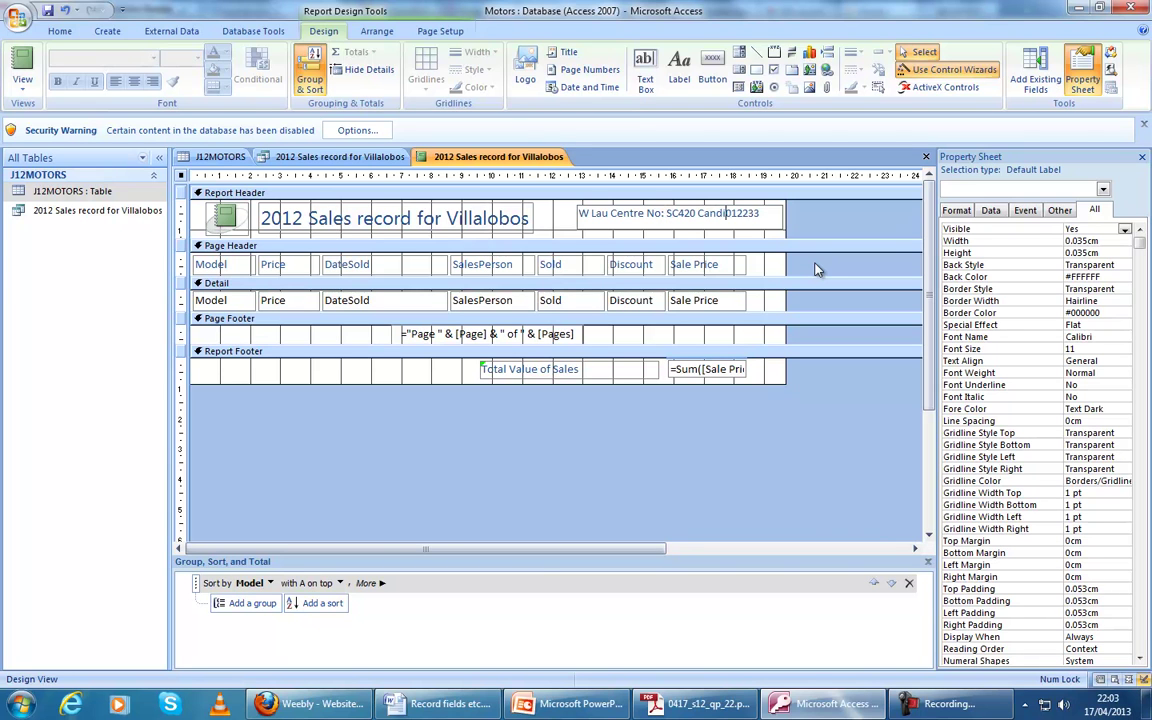
{"action": "type", "text": "No:"}
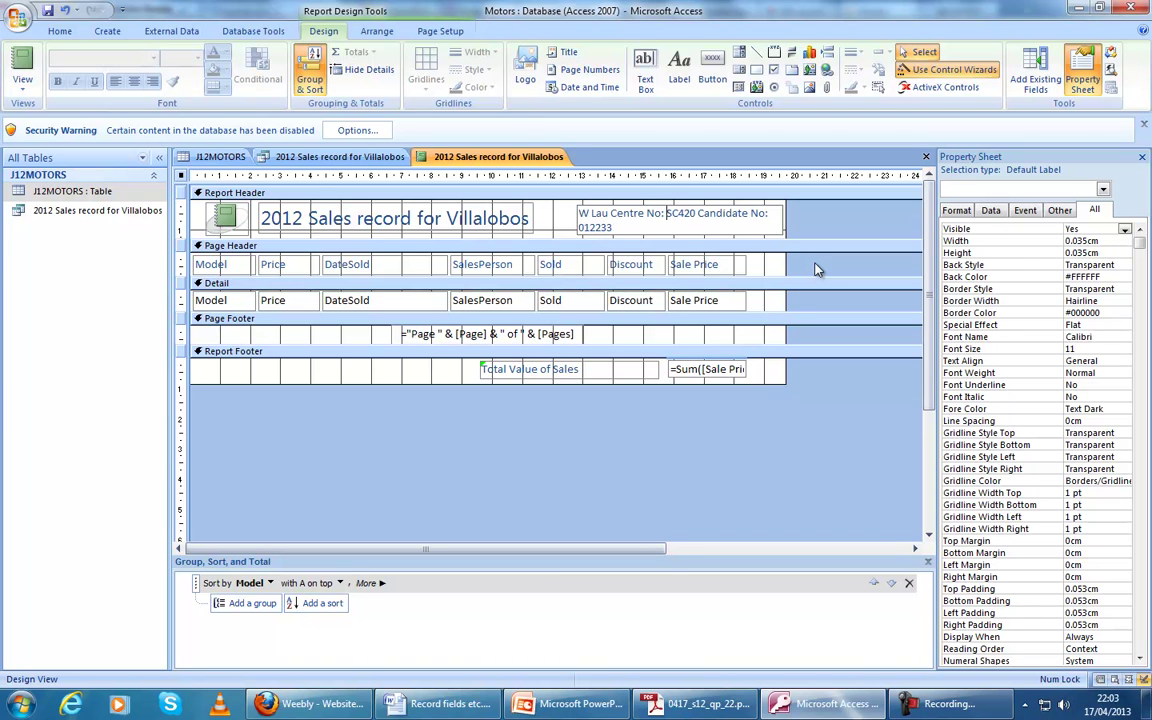
{"action": "key", "text": "ctrl+Return"}
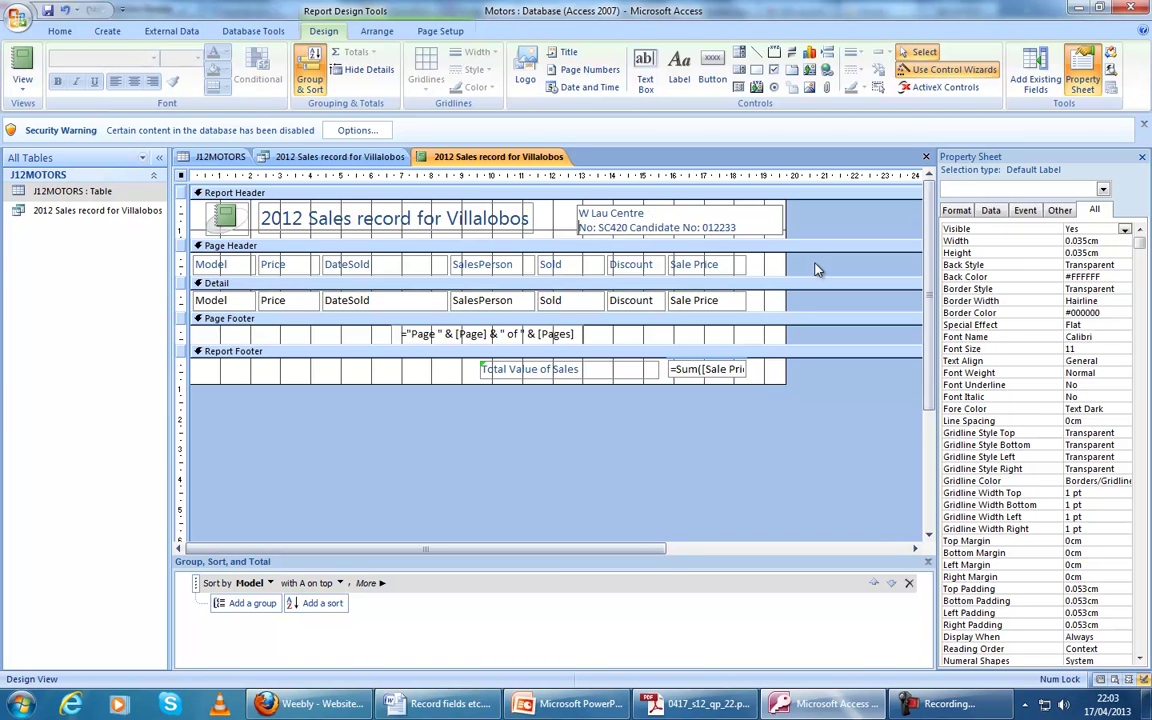
{"action": "key", "text": "ctrl+Return"}
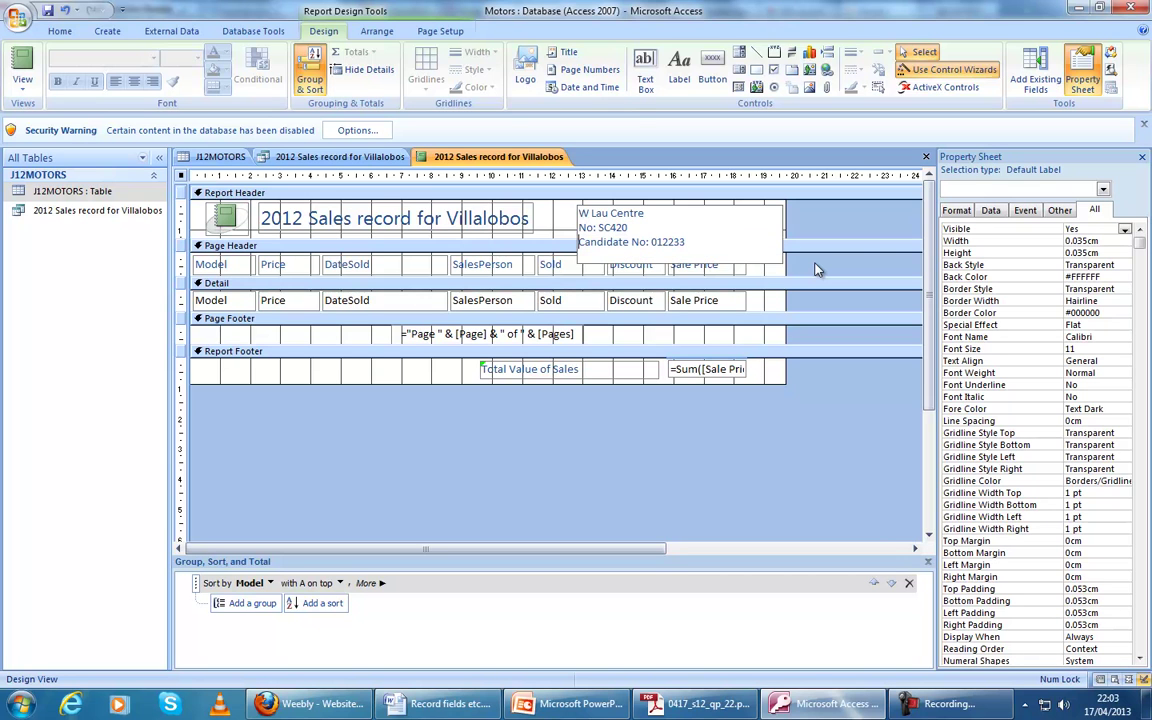
{"action": "left_click", "coordinate": [833, 256]}
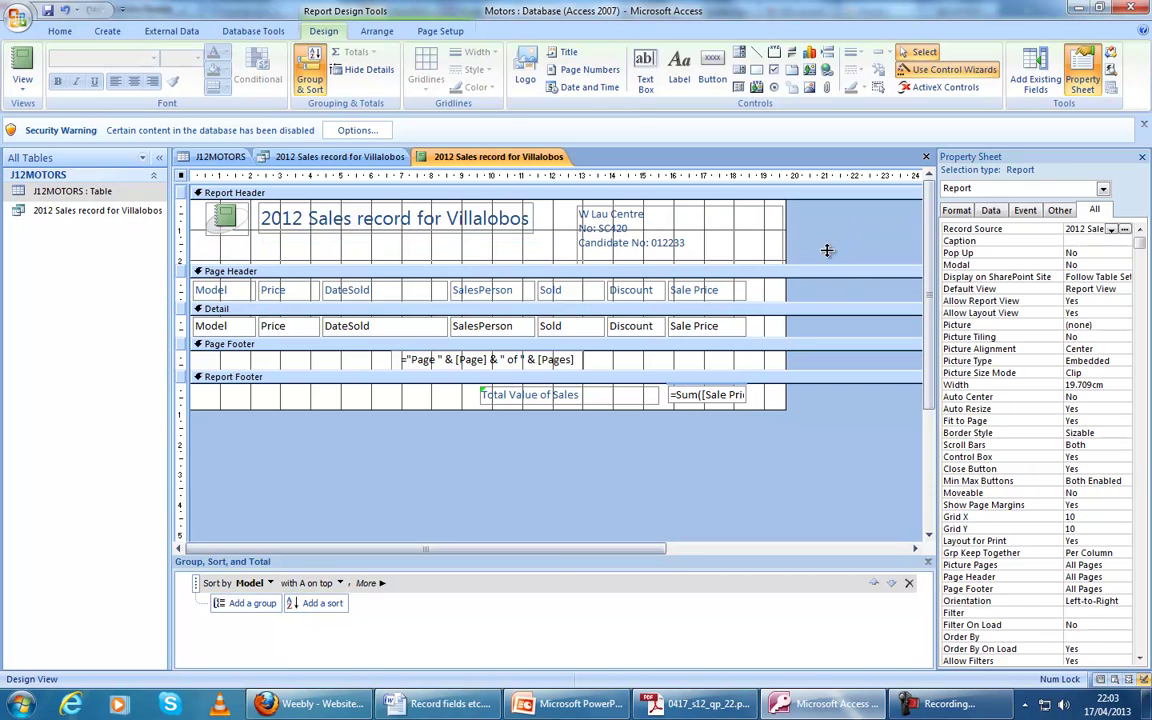
Step: In Layout View, format Discount as Currency and move Price between Sold and Discount
{"action": "left_click", "coordinate": [22, 88]}
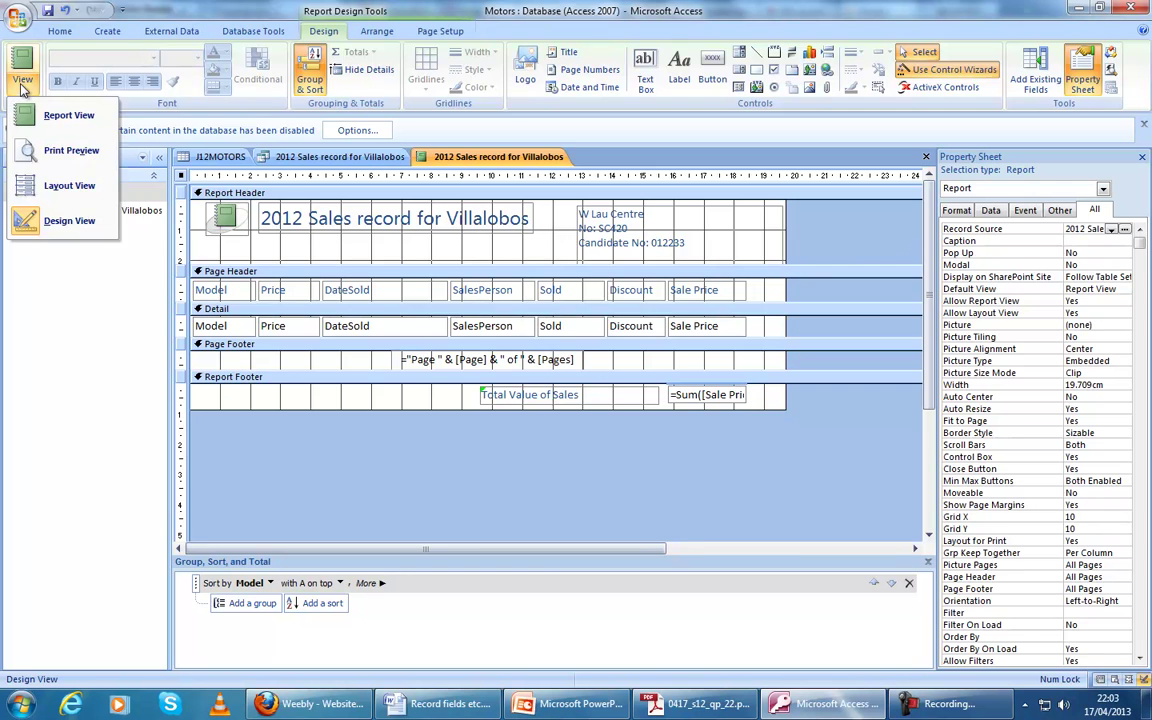
{"action": "left_click", "coordinate": [60, 186]}
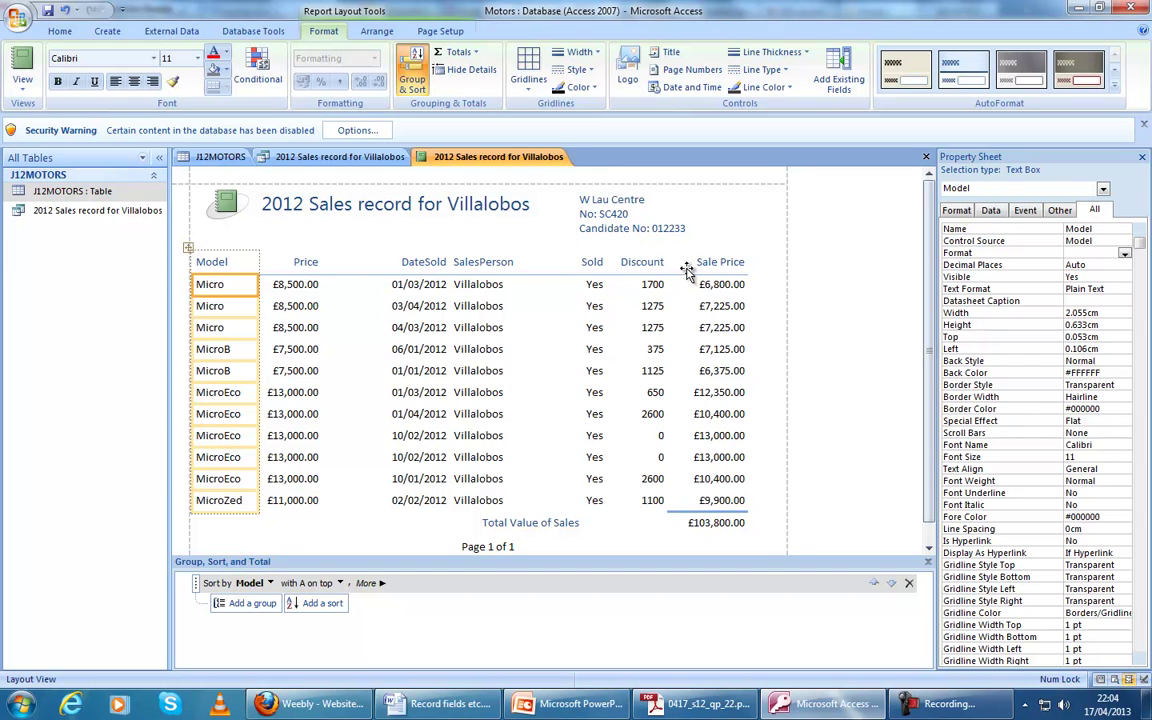
{"action": "left_click", "coordinate": [653, 288]}
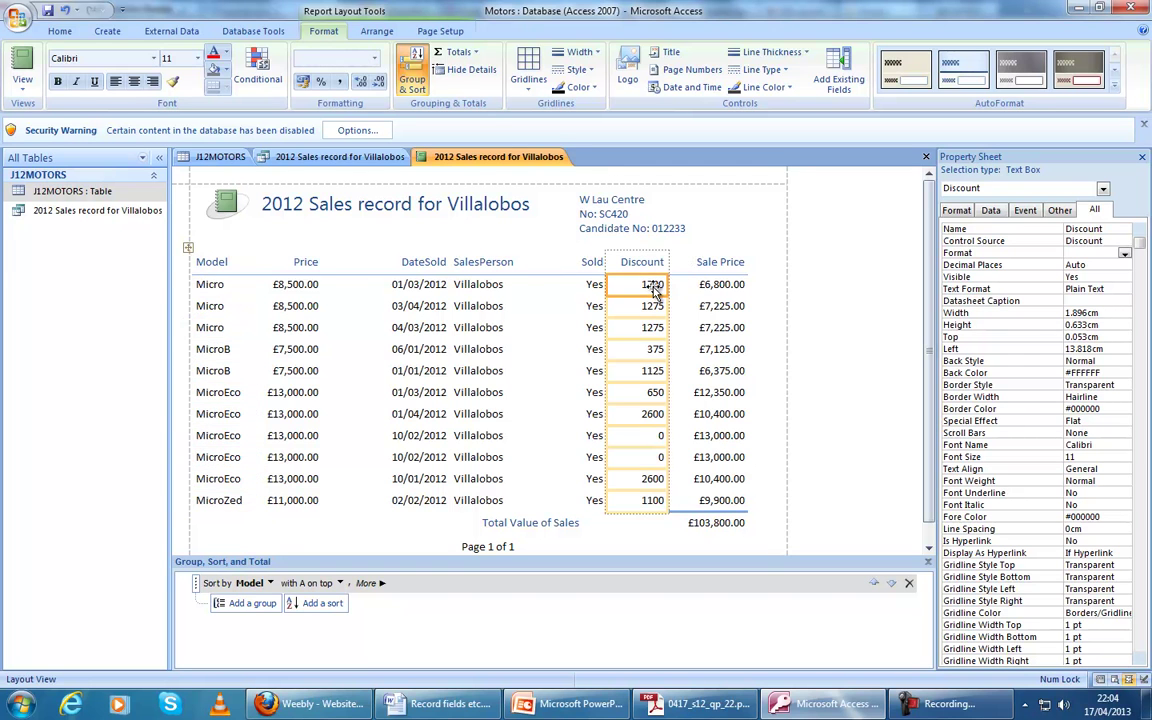
{"action": "left_click", "coordinate": [1124, 253]}
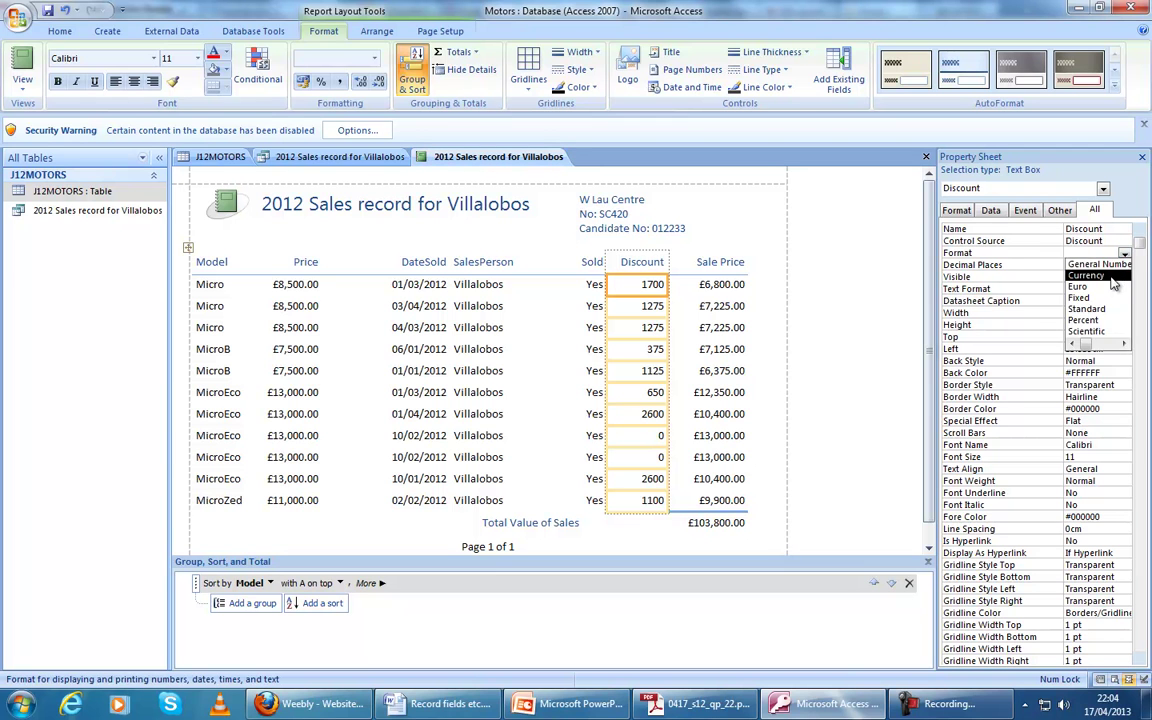
{"action": "left_click", "coordinate": [1085, 275]}
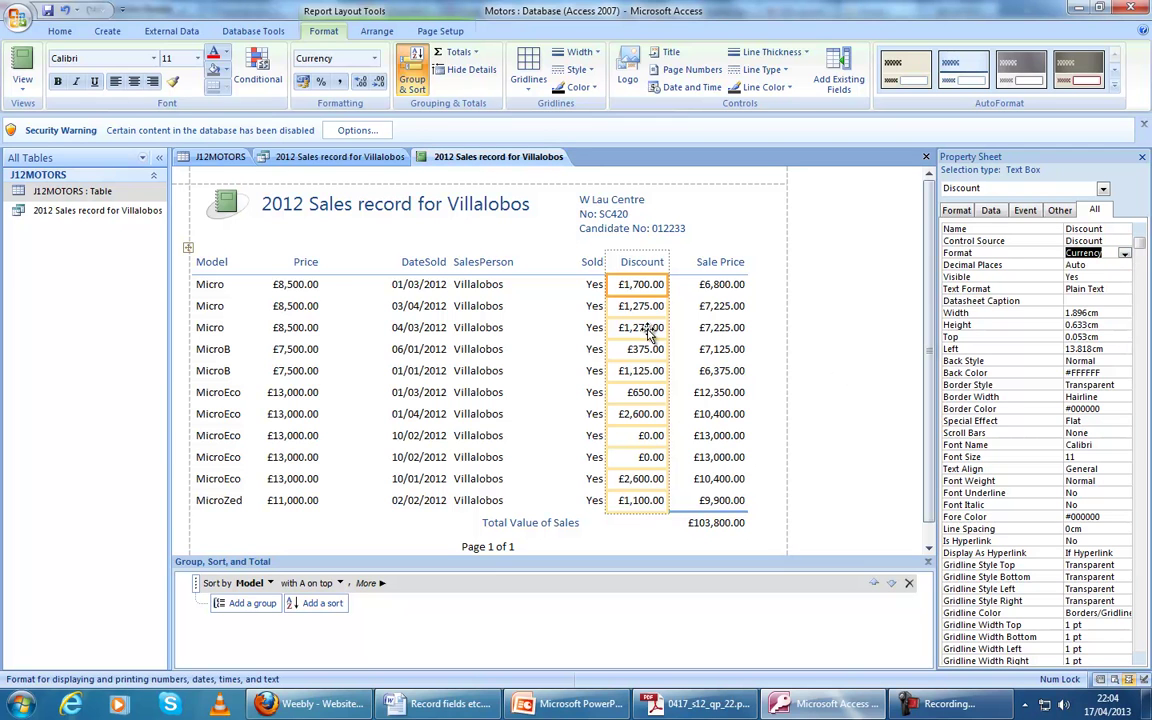
{"action": "left_click_drag", "start_coordinate": [301, 263], "coordinate": [588, 262]}
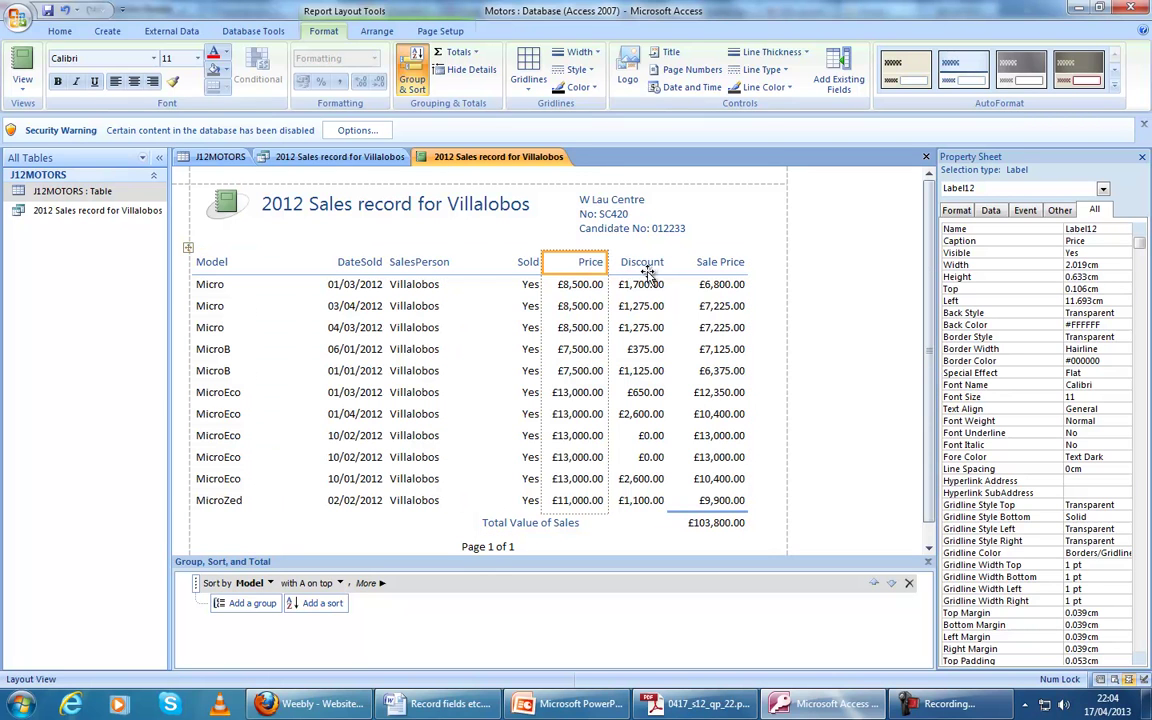
Step: Move the SalesPerson column to the far left, then review the task sheet and Office menu without printing
{"action": "left_click", "coordinate": [417, 264]}
{"action": "left_click_drag", "start_coordinate": [417, 264], "coordinate": [192, 258]}
{"action": "left_click", "coordinate": [690, 704]}
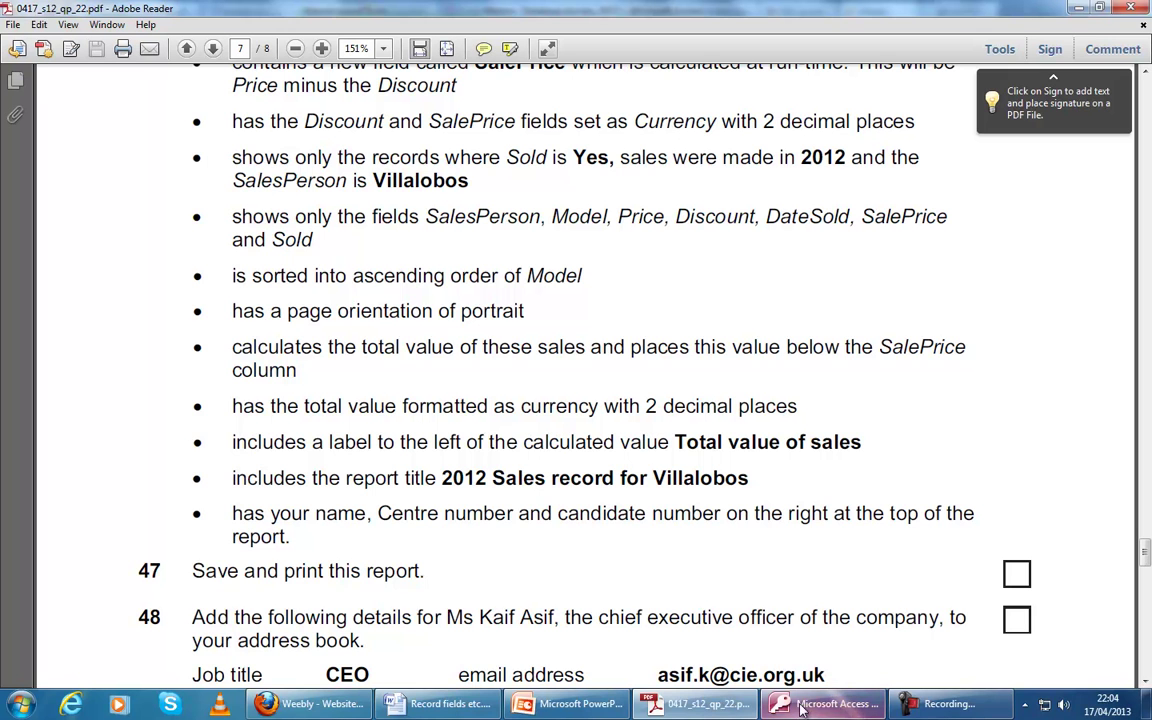
{"action": "left_click", "coordinate": [836, 704]}
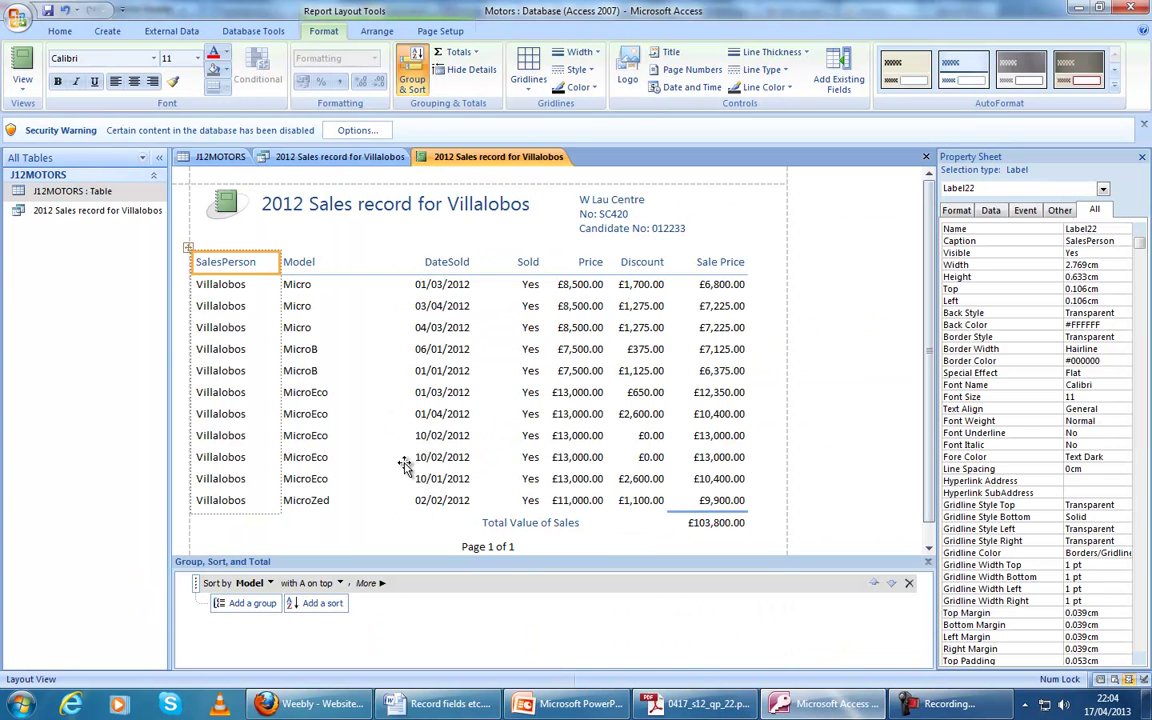
{"action": "left_click", "coordinate": [18, 18]}
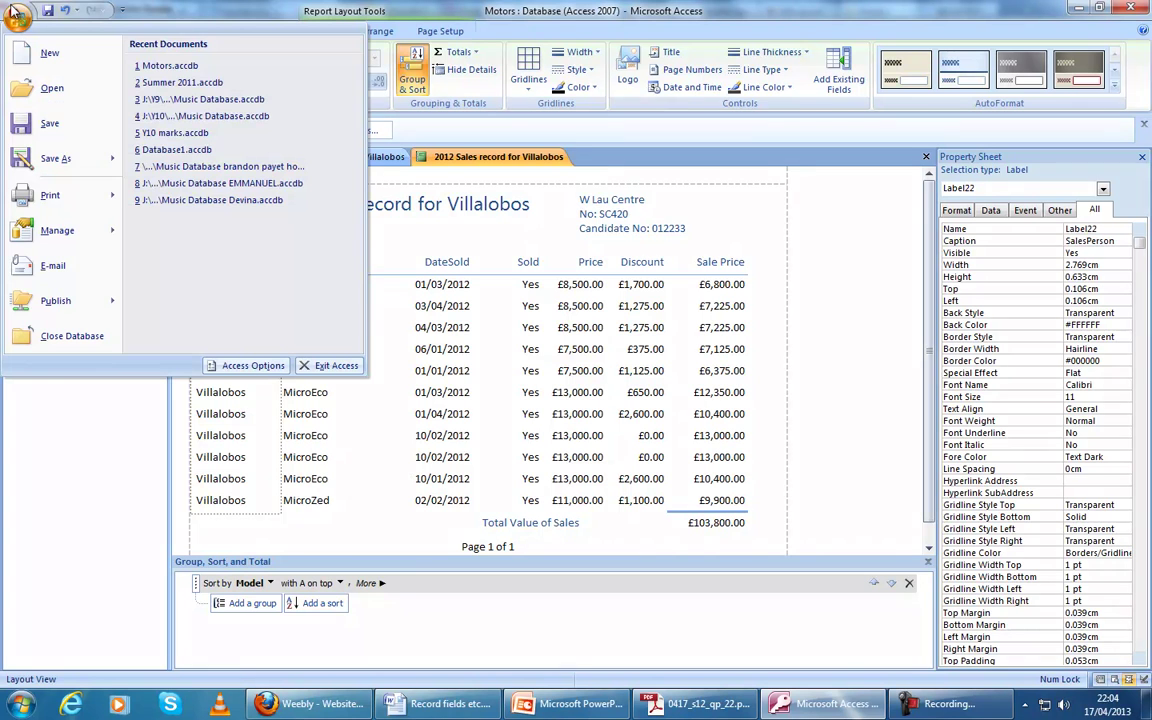
{"action": "left_click", "coordinate": [678, 325]}
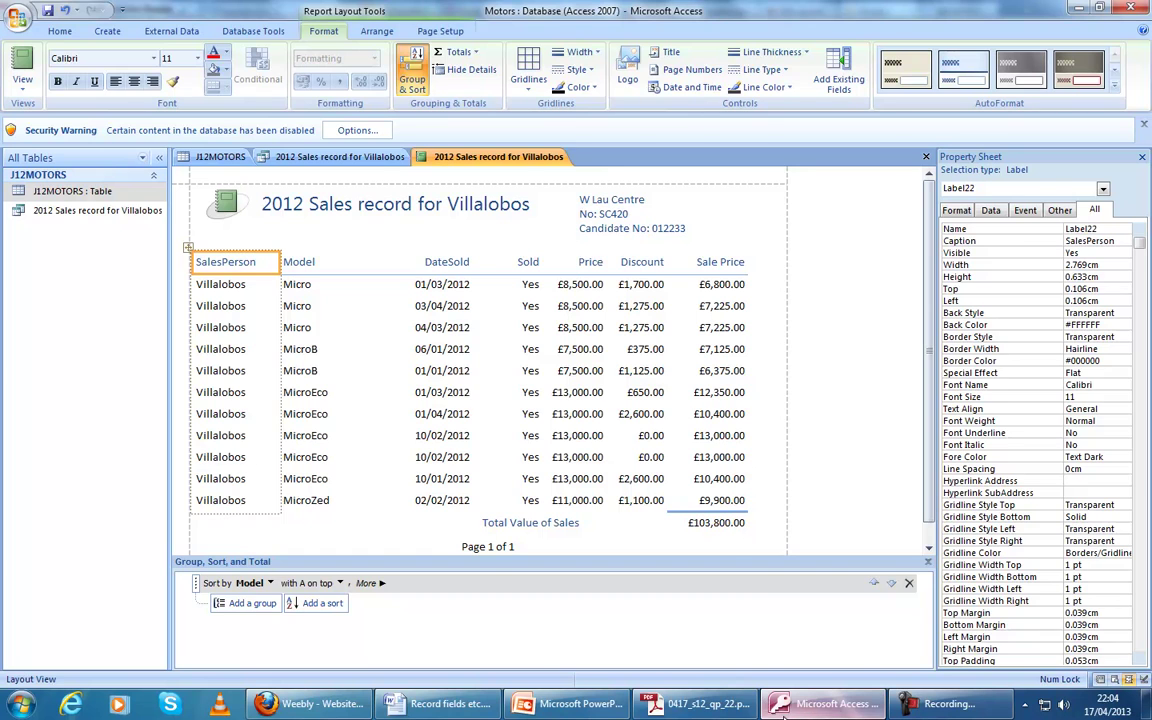
{"action": "left_click", "coordinate": [690, 704]}
{"action": "scroll", "coordinate": [556, 538], "scroll_direction": "up", "scroll_amount": 3}
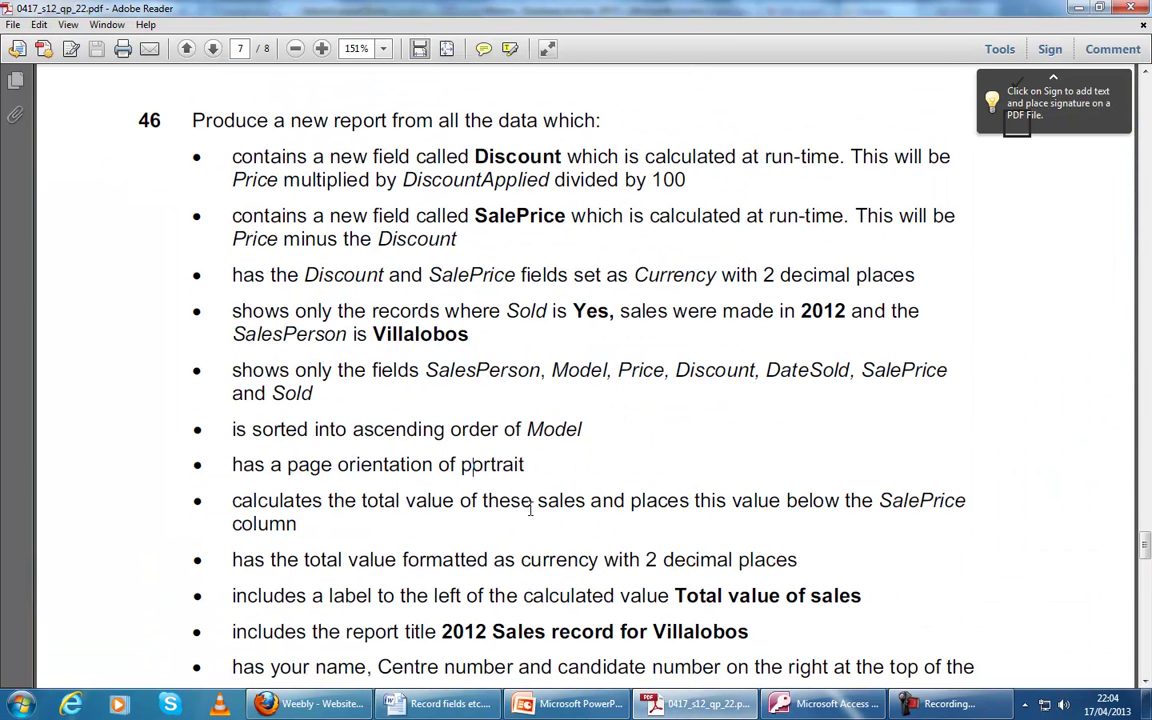
{"action": "scroll", "coordinate": [530, 510], "scroll_direction": "up", "scroll_amount": 15}
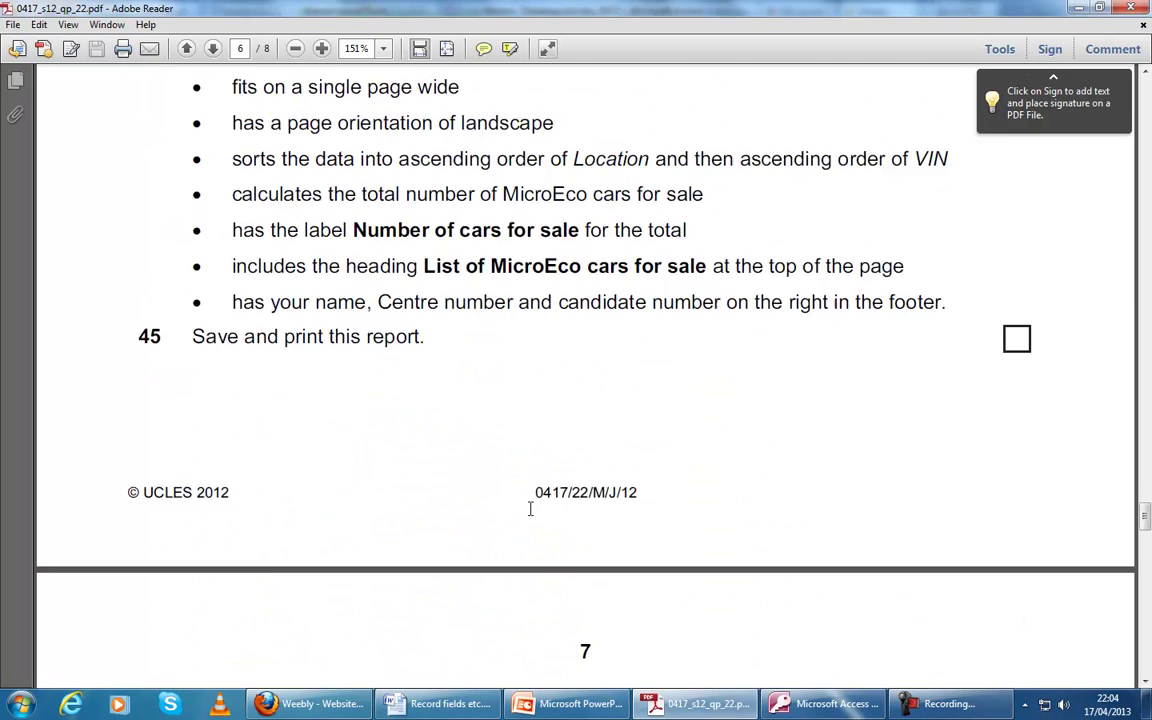
{"action": "scroll", "coordinate": [533, 517], "scroll_direction": "up", "scroll_amount": 2}
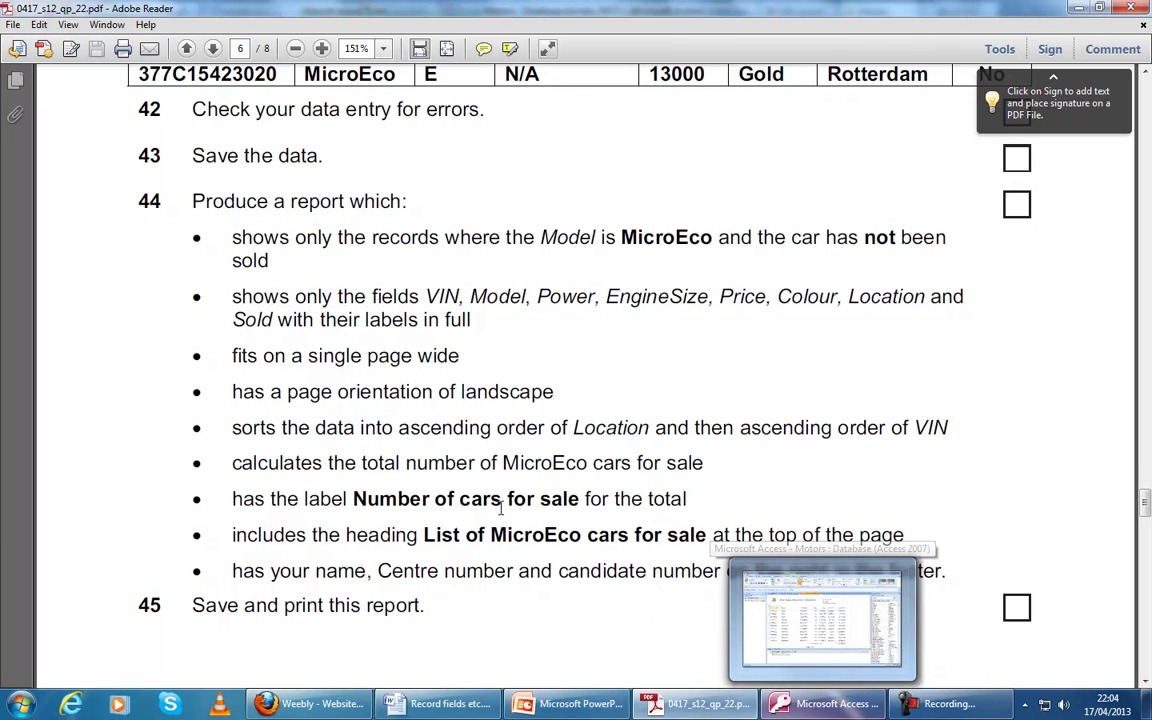
{"action": "scroll", "coordinate": [502, 510], "scroll_direction": "down", "scroll_amount": 11}
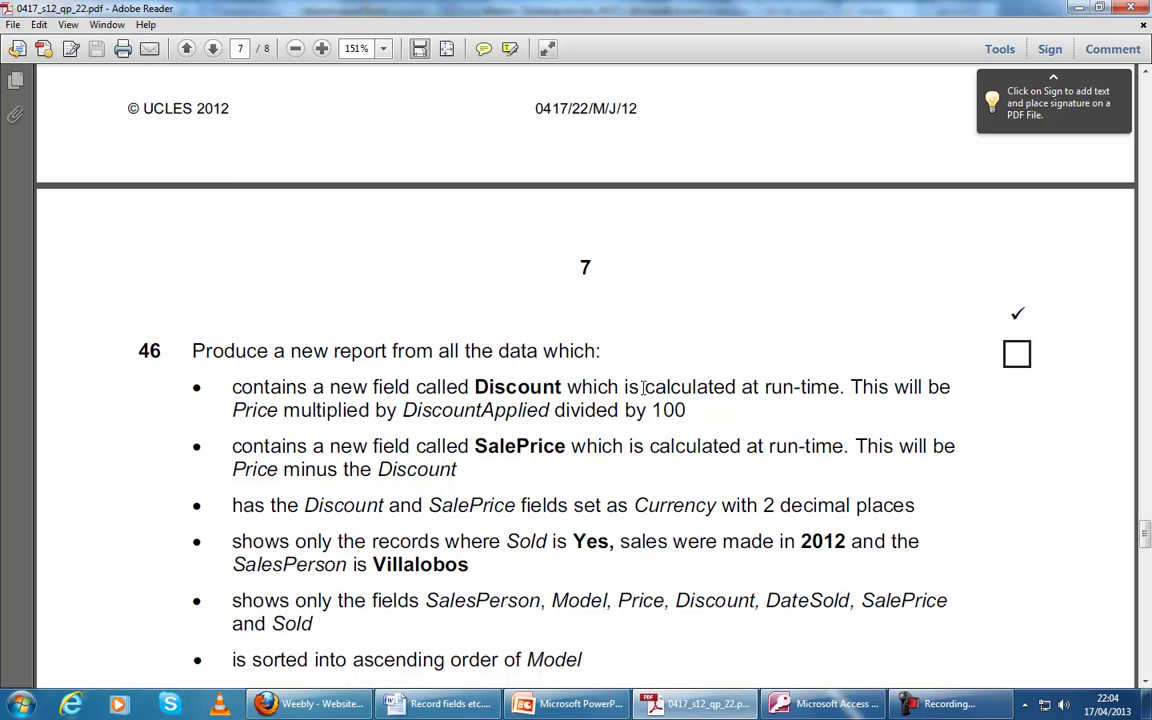
{"action": "scroll", "coordinate": [806, 397], "scroll_direction": "down", "scroll_amount": 2}
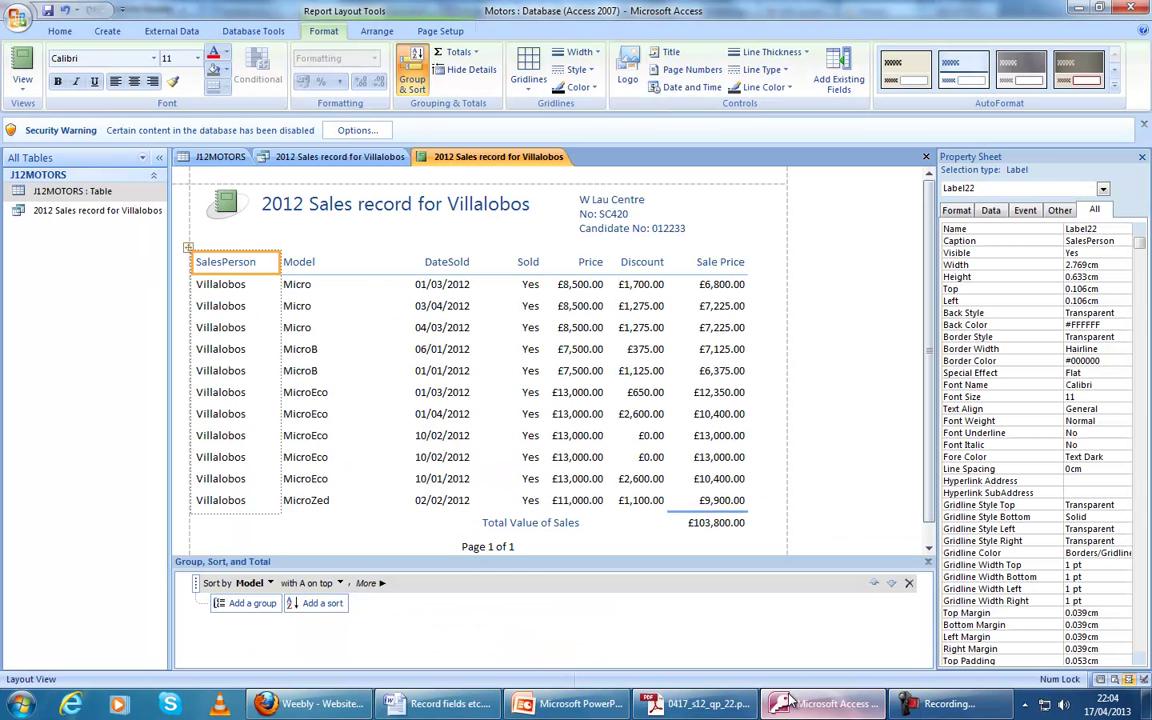
{"action": "left_click", "coordinate": [828, 704]}
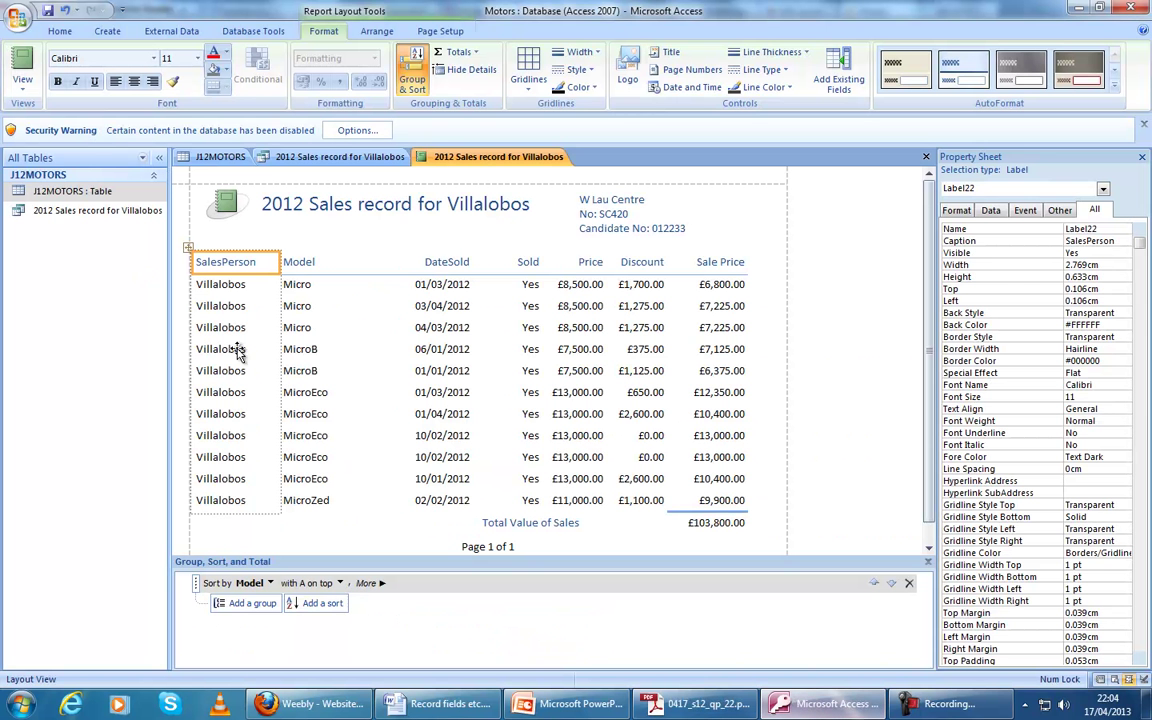